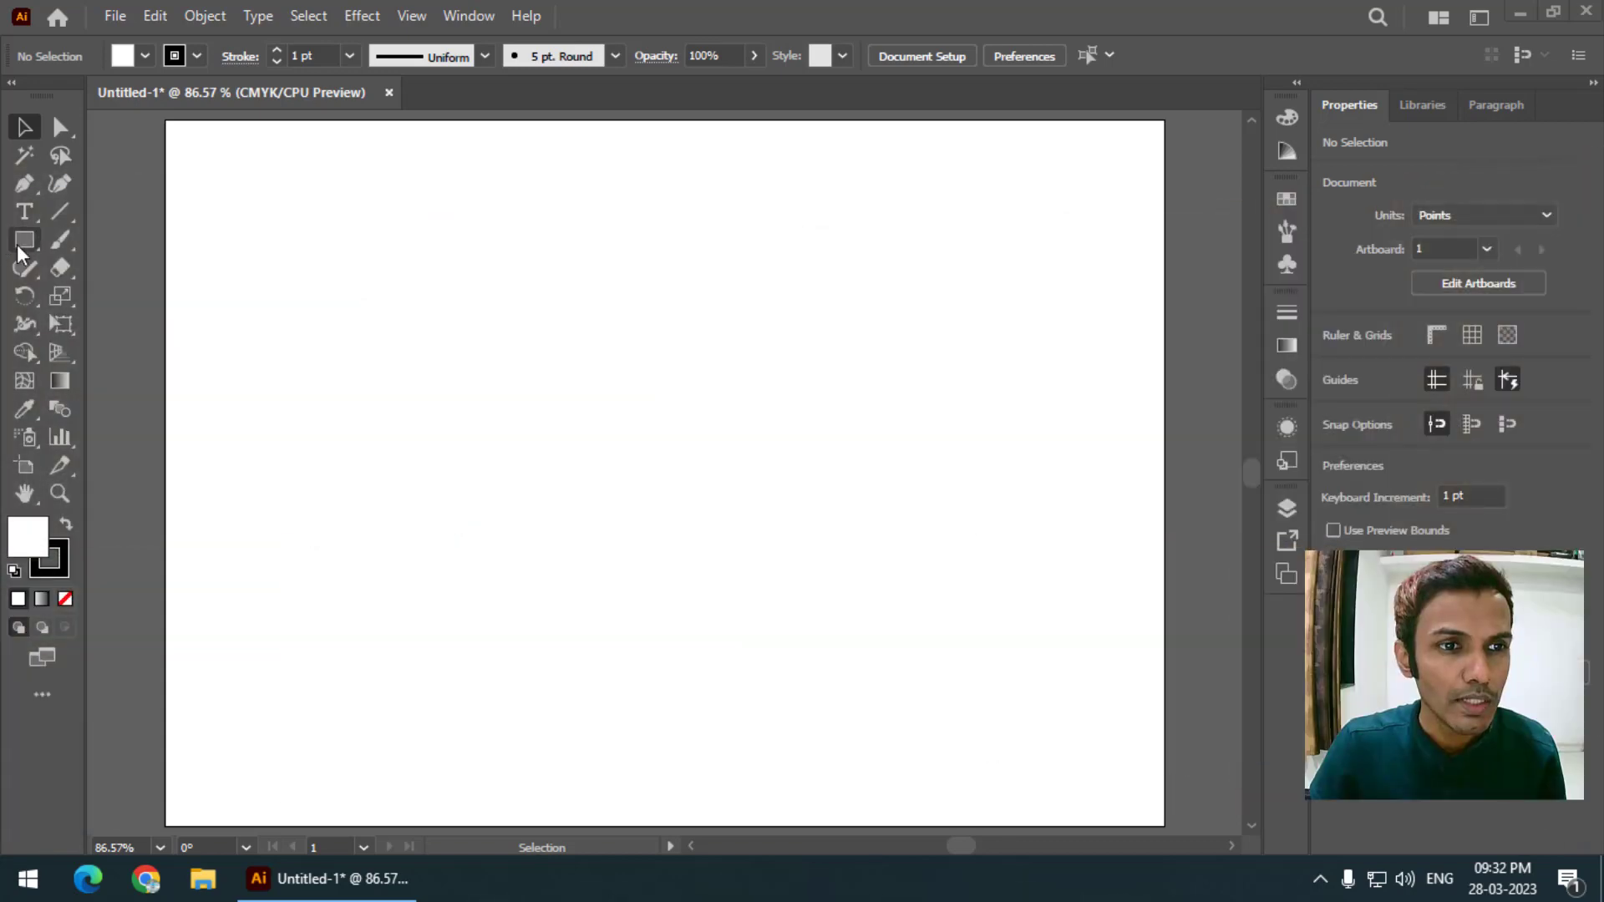
Draw a circle about 302 pt in diameter with the Ellipse tool and move it near the artboard's centre
left_click_drag(17, 244, 135, 294)
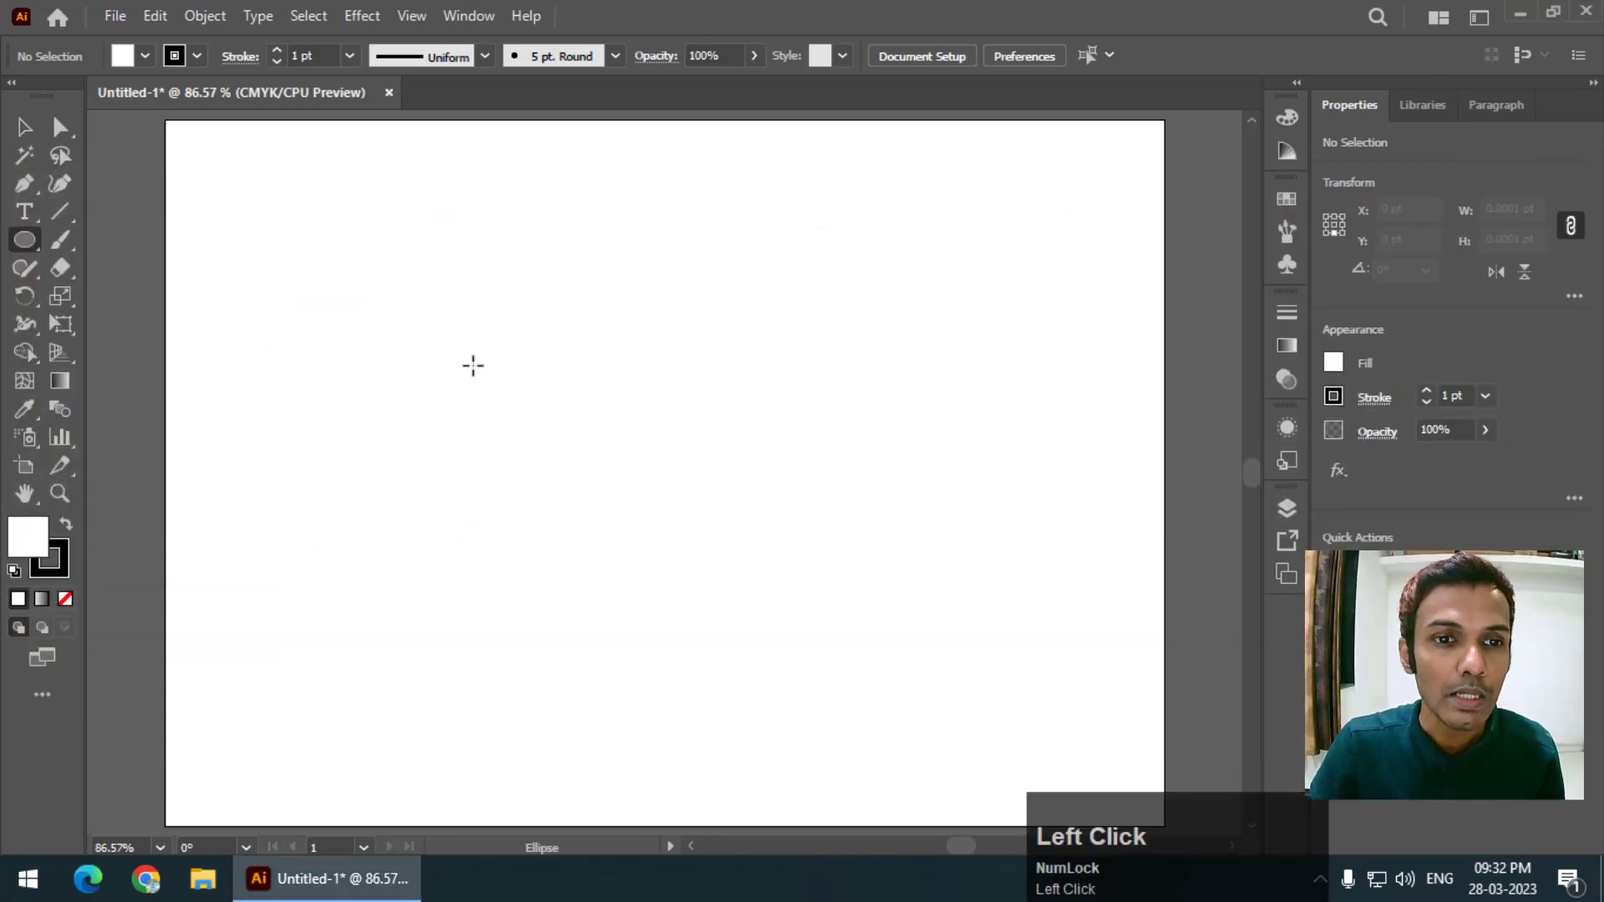
mouse_move(473, 308)
left_mouse_down()
mouse_move(741, 544)
mouse_move(832, 650)
left_mouse_up()
left_click(23, 127)
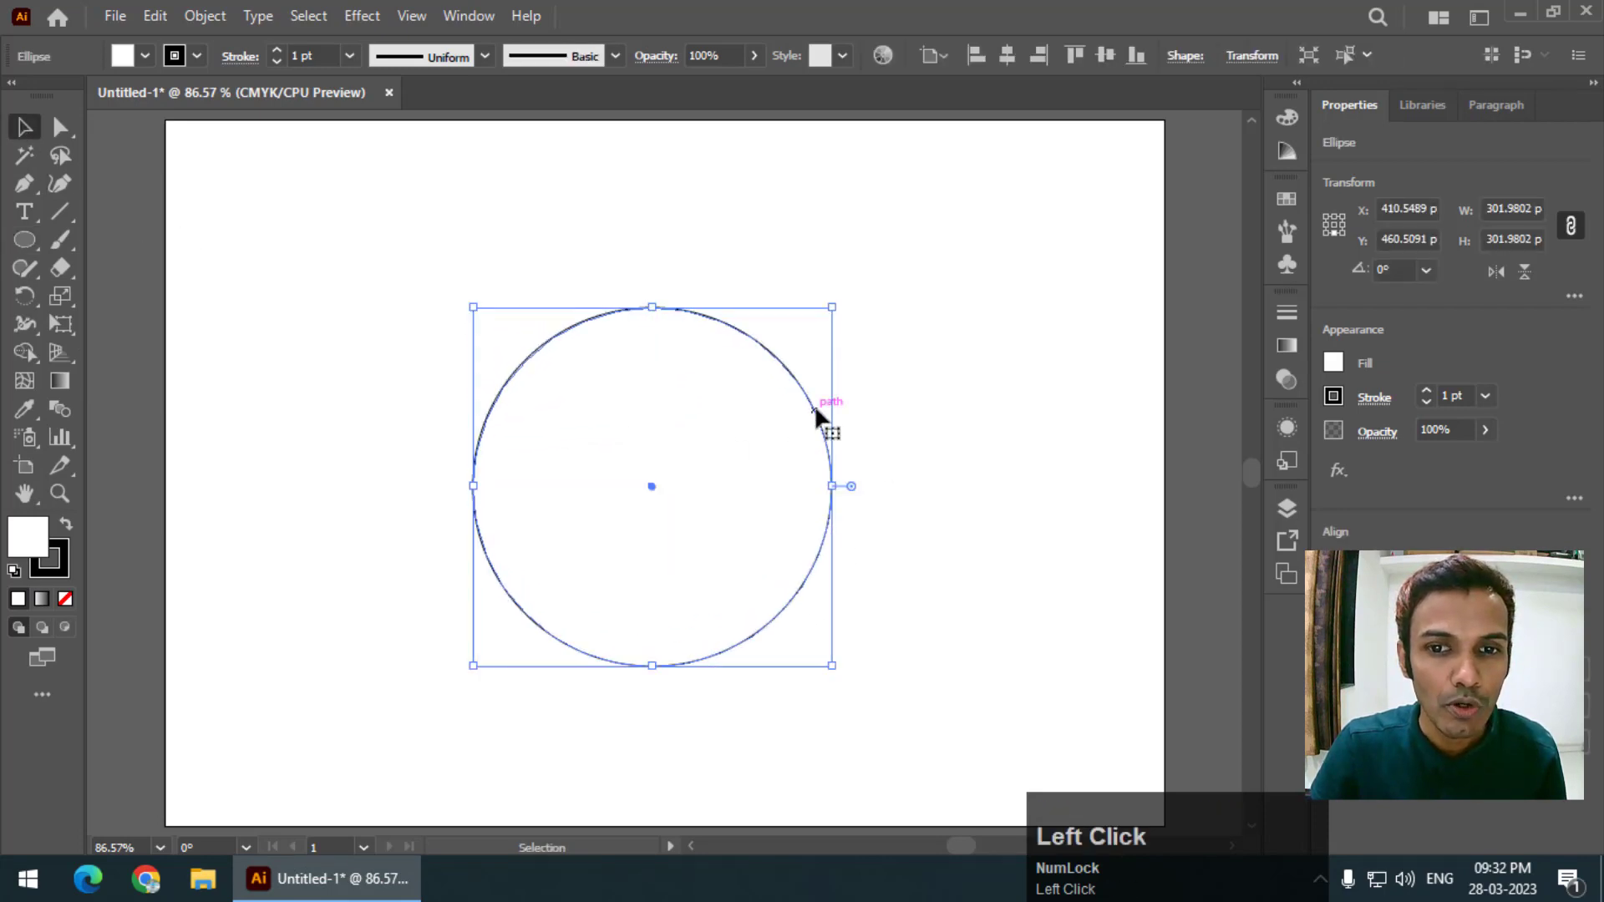
left_click_drag(814, 404, 793, 359)
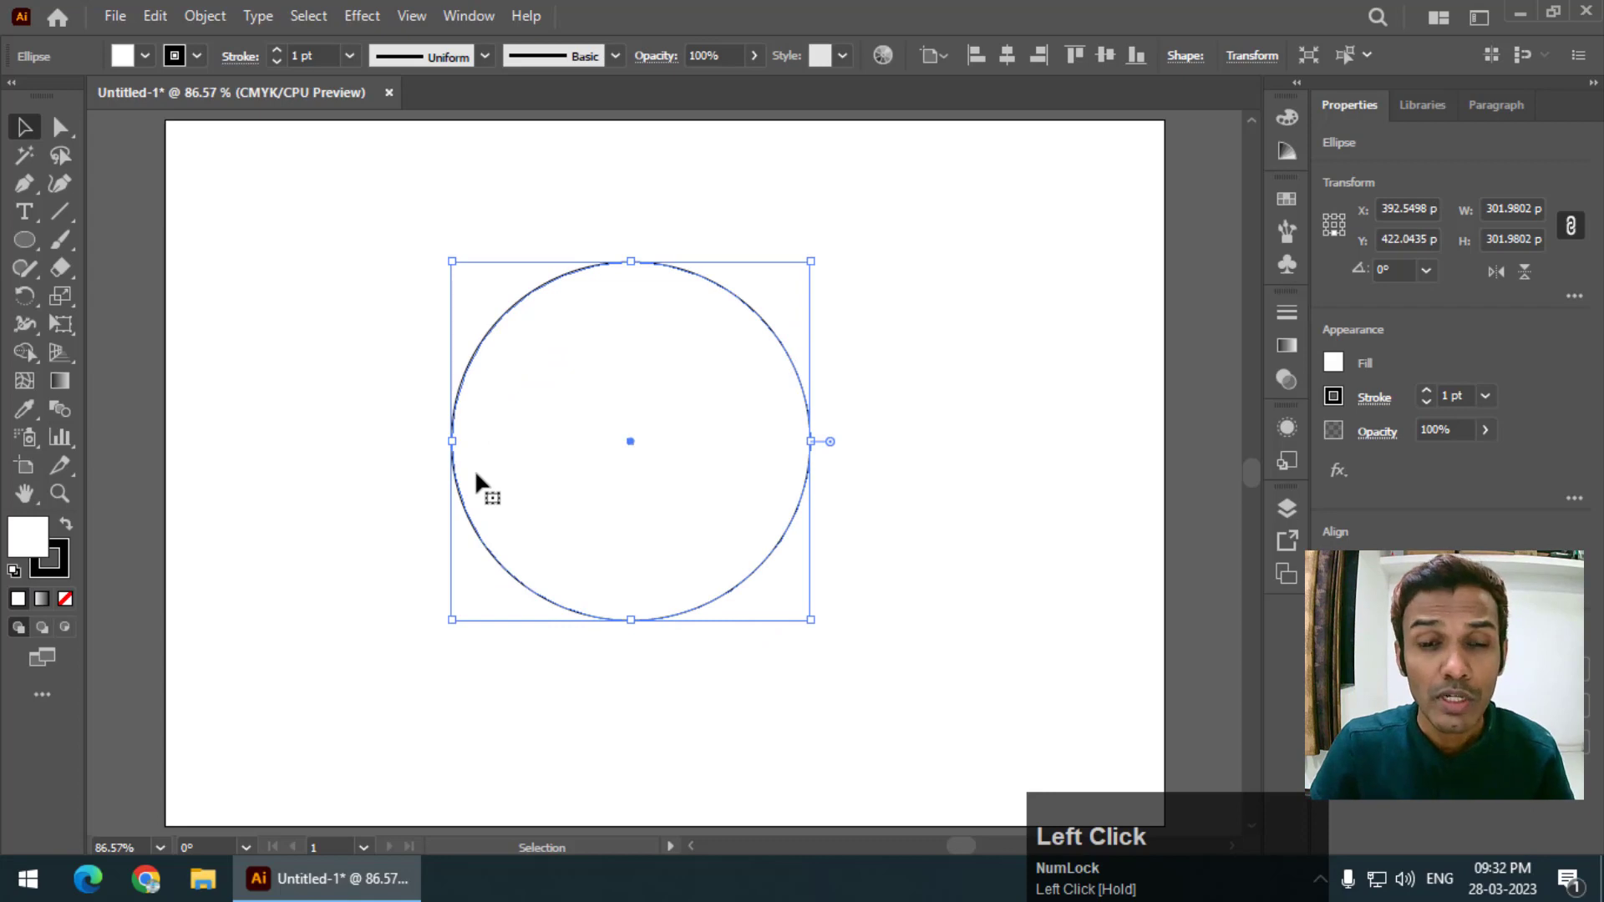
Set the circle's stroke colour to a dark crimson
double_click(48, 575)
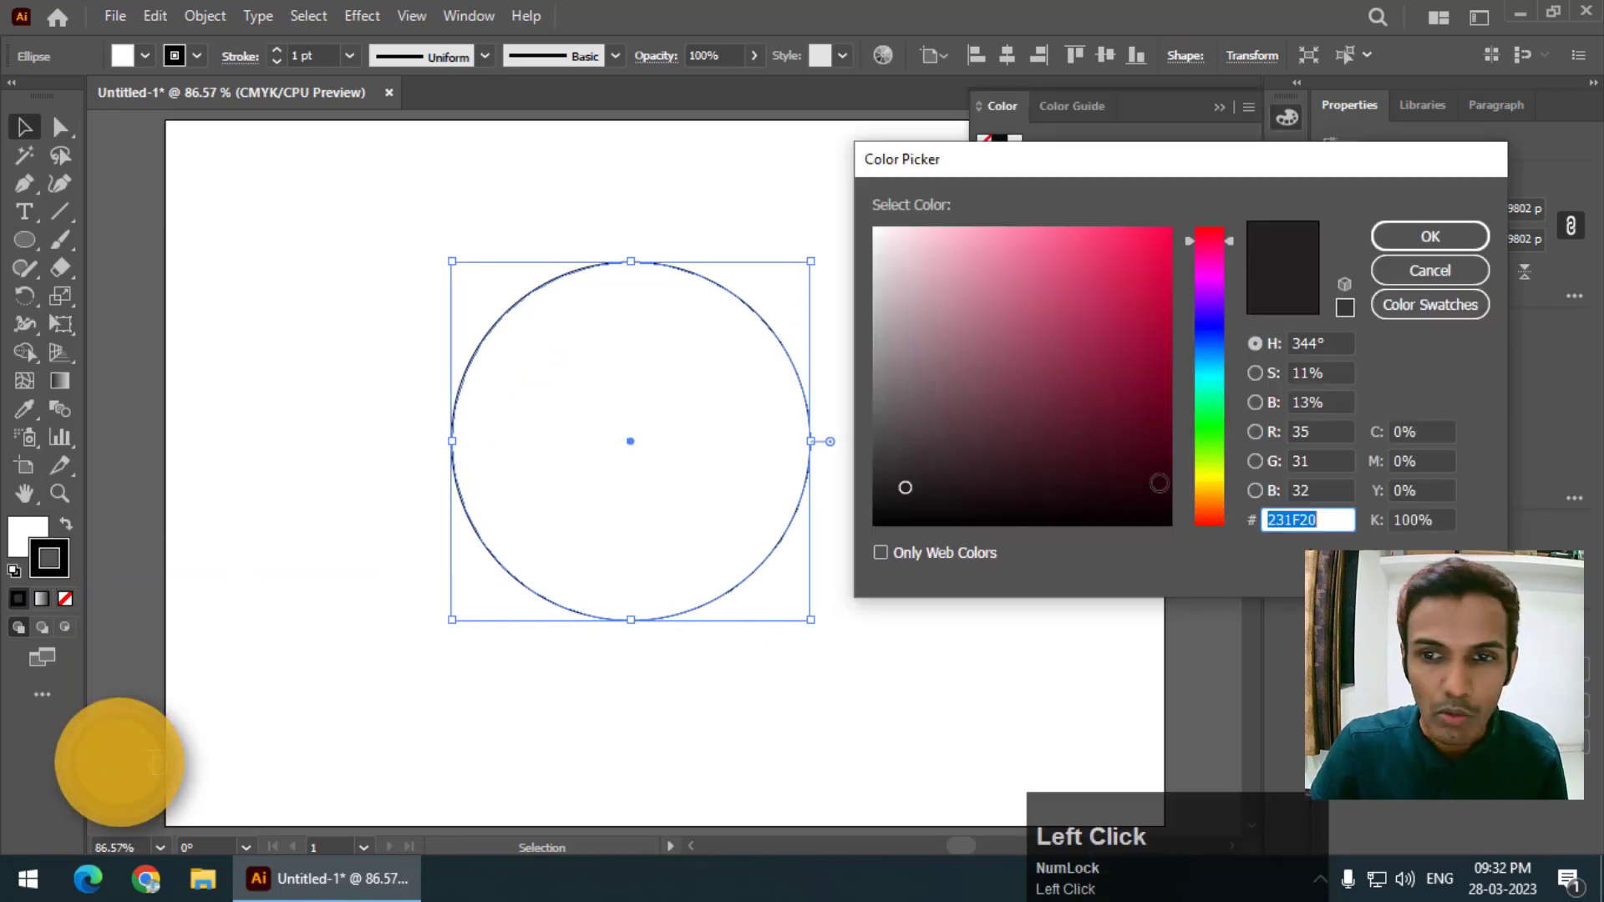
left_click(1164, 307)
left_click(1430, 236)
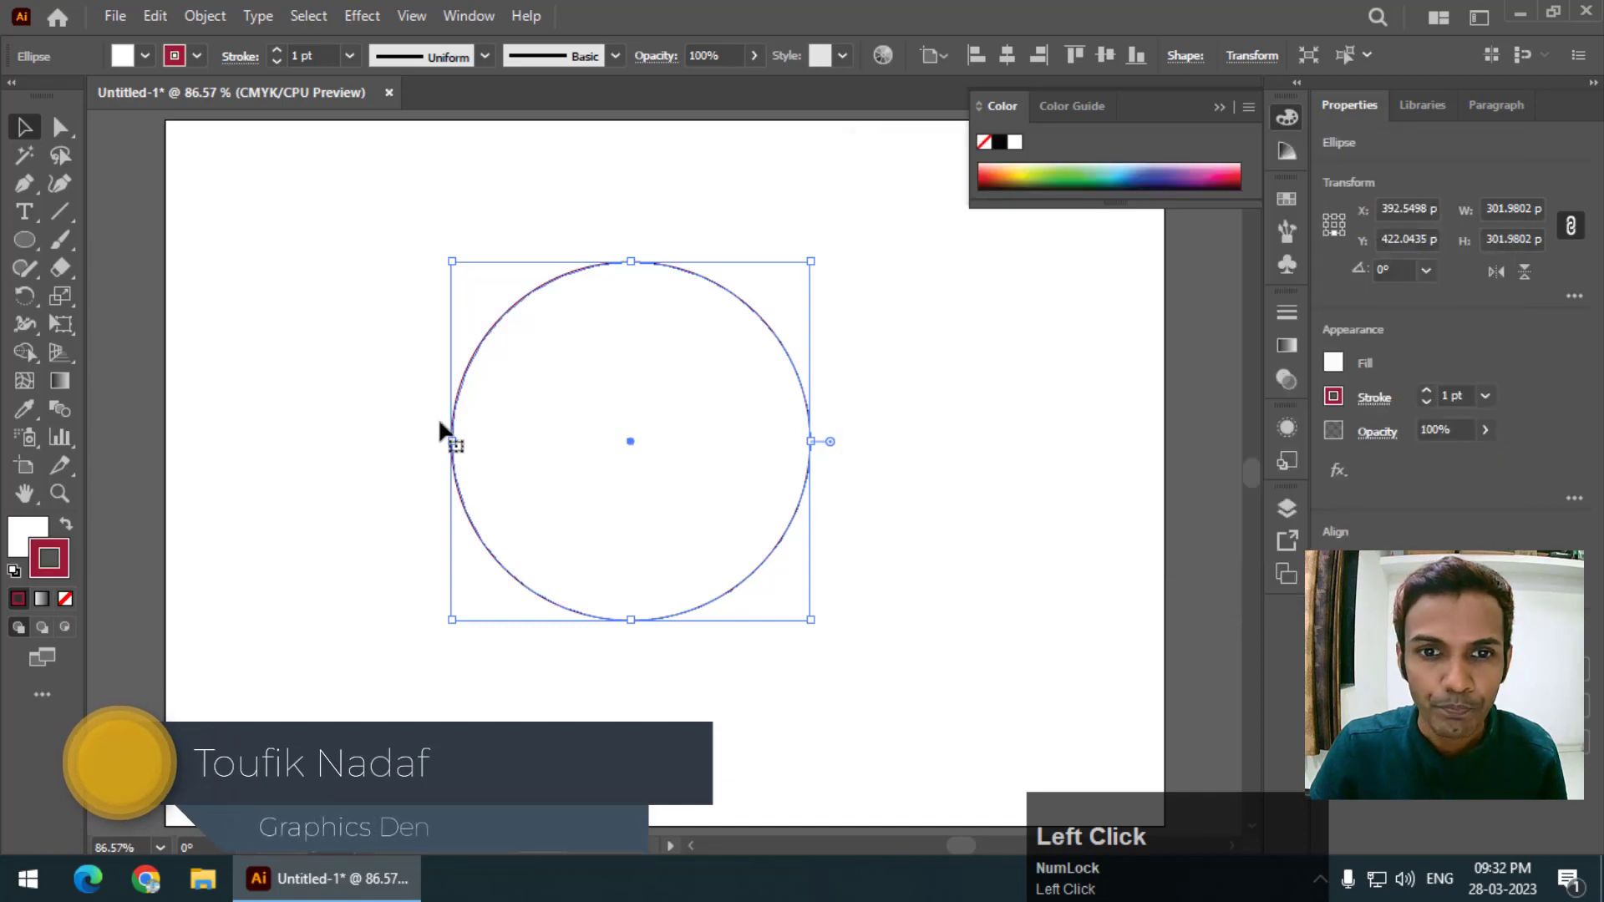
Fill the circle with the orange-red swatch
left_click(46, 535)
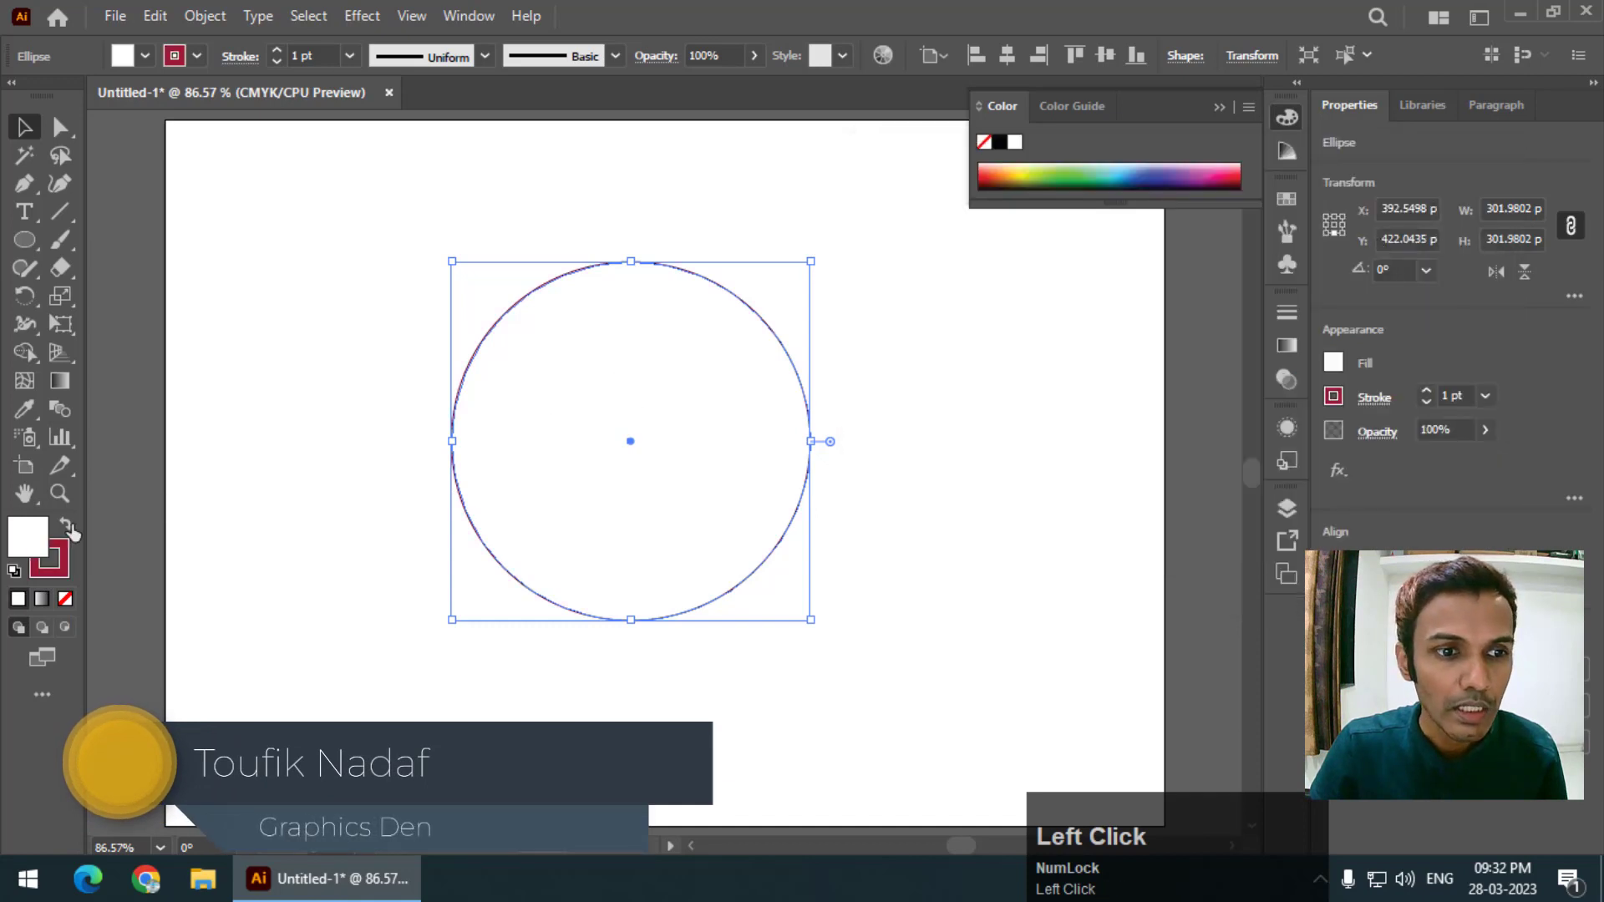
left_click(1289, 203)
left_click(1192, 262)
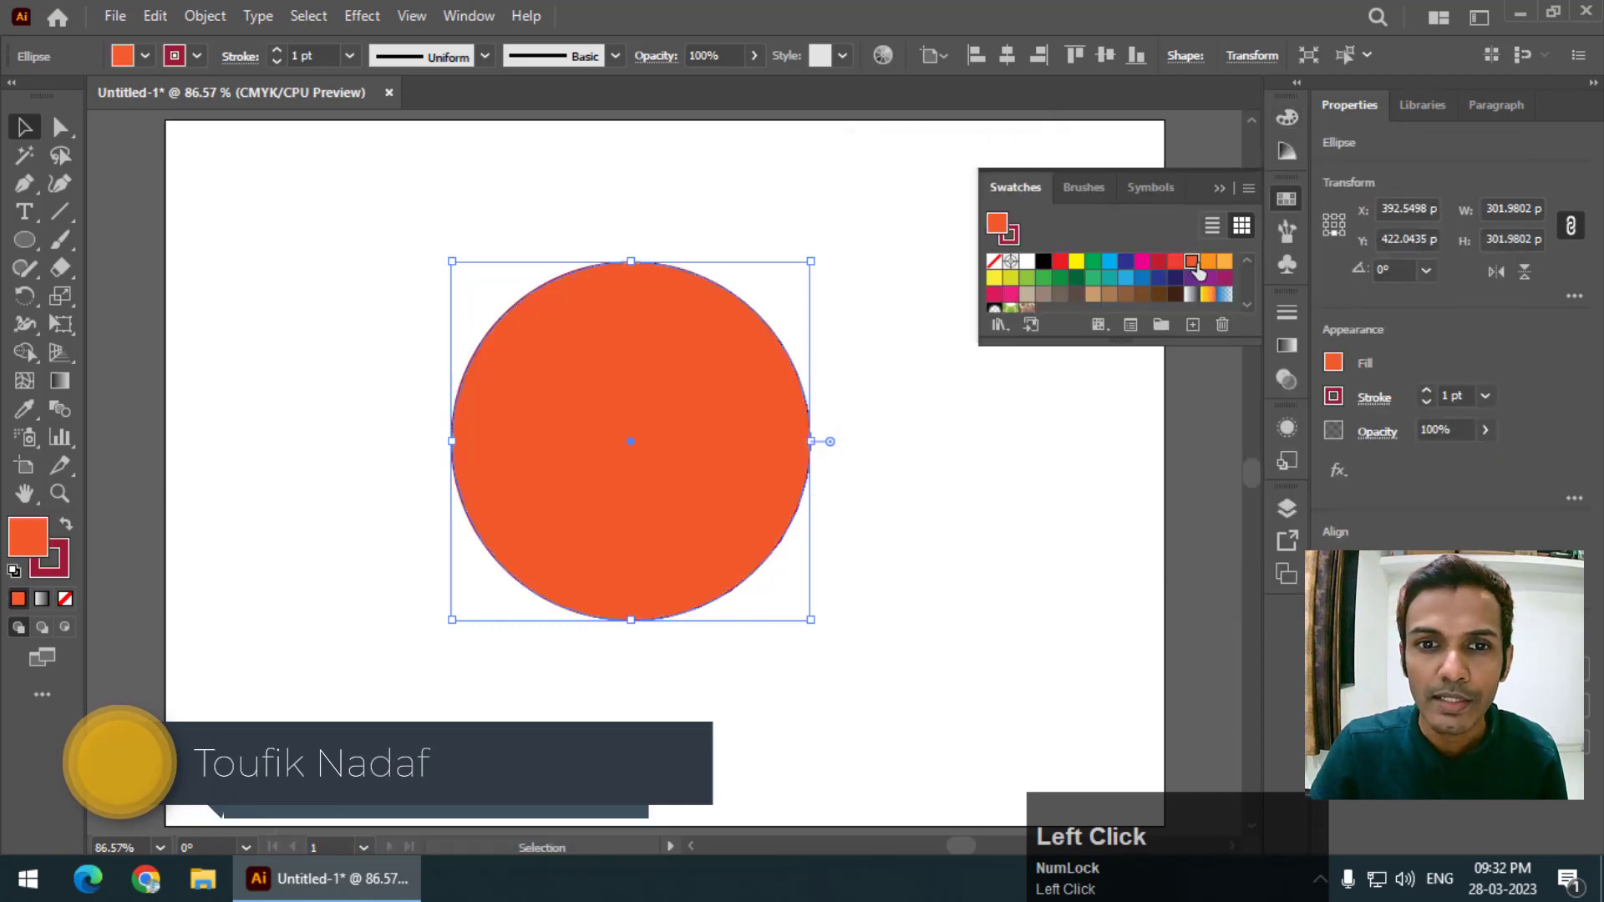
left_click(1288, 198)
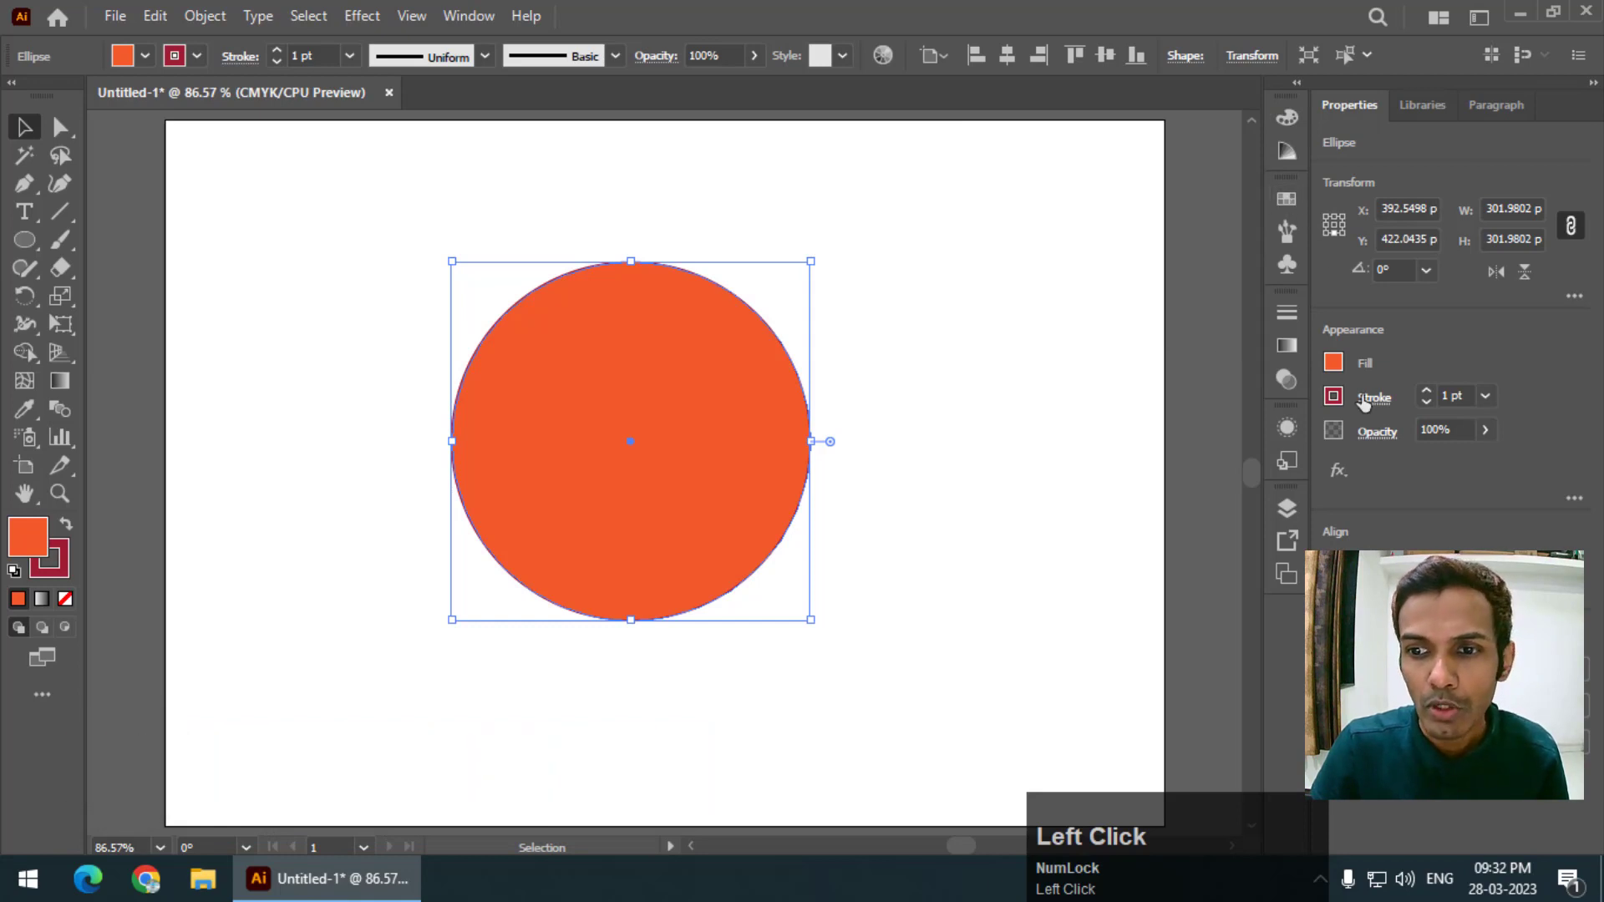
Set the circle's stroke weight to 24 pt and its stroke colour to the dark blue swatch
left_click(1294, 313)
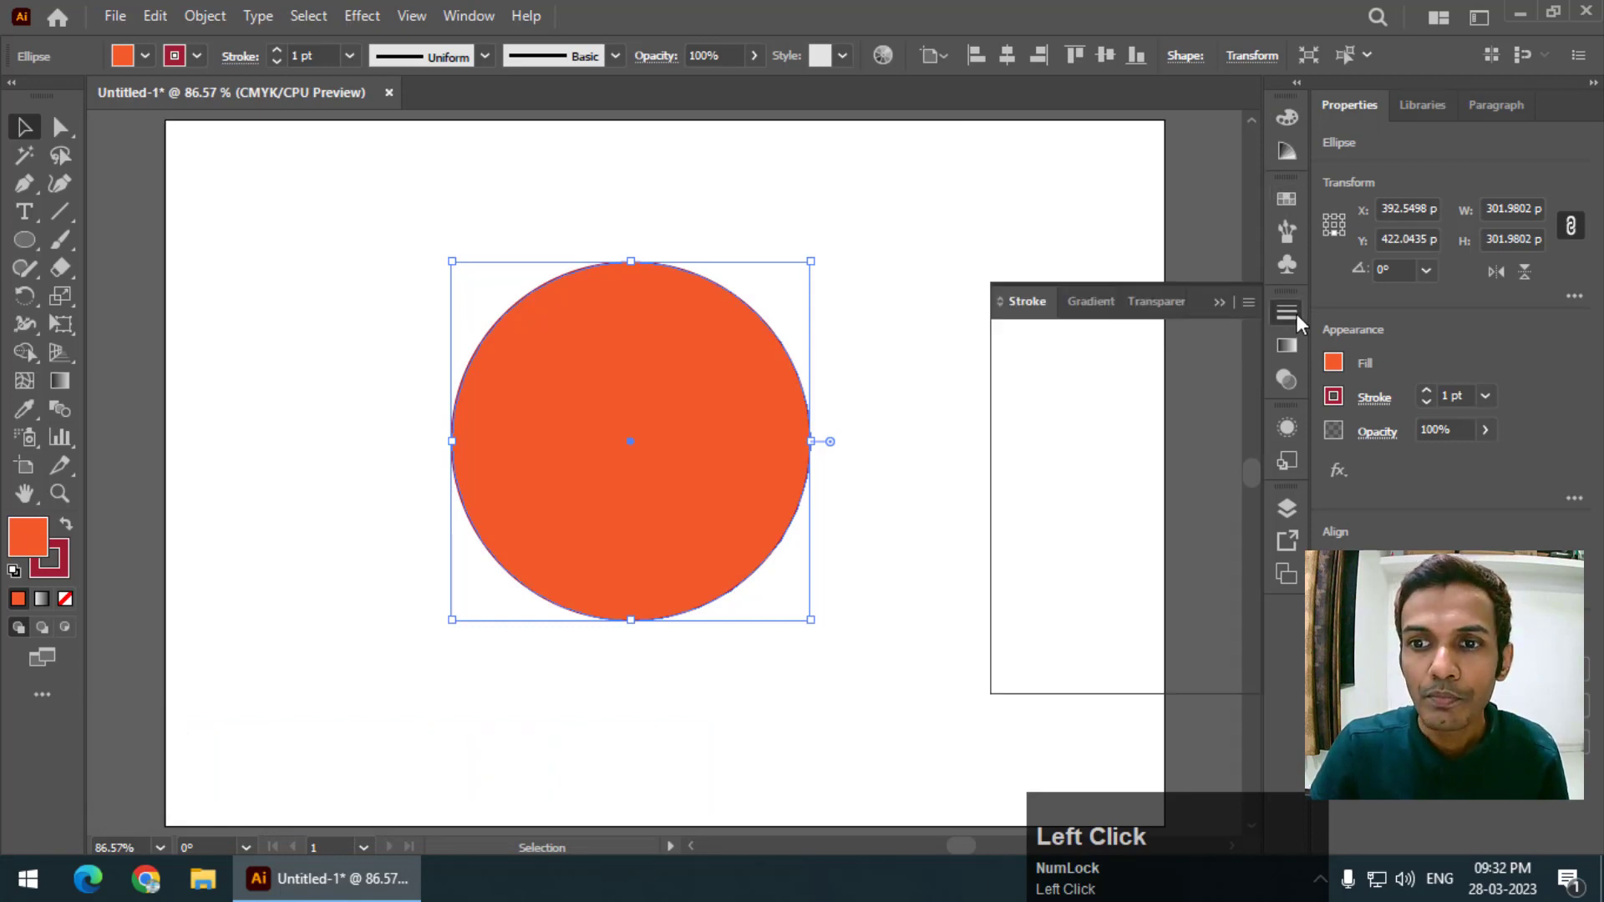
left_click_drag(1081, 331, 1081, 334)
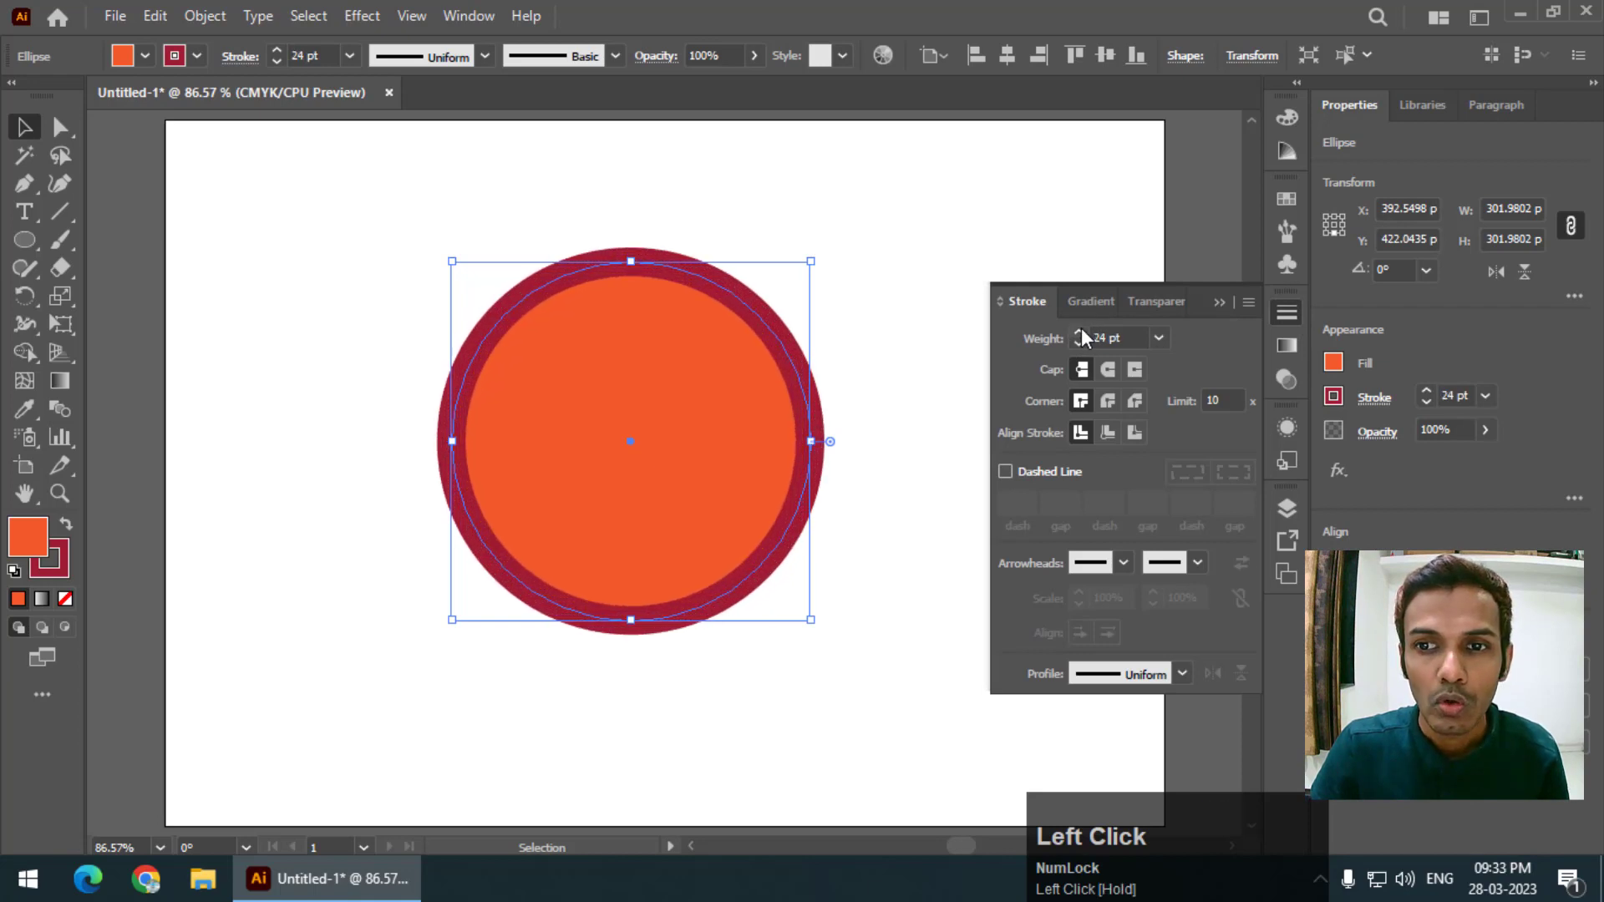
left_click(1287, 199)
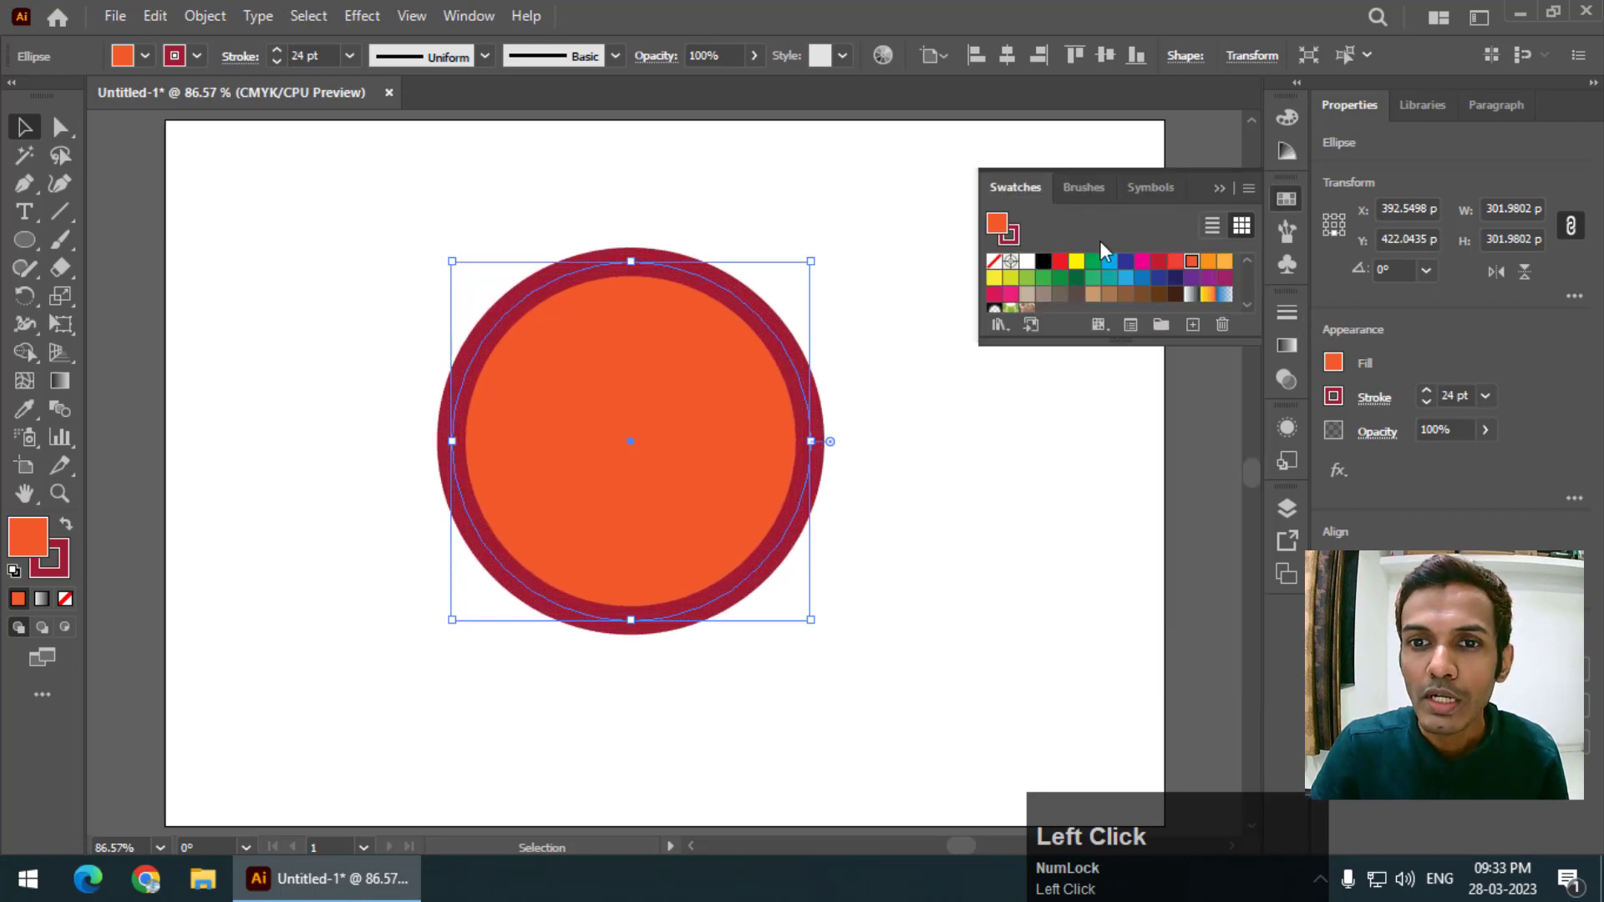
left_click(1013, 237)
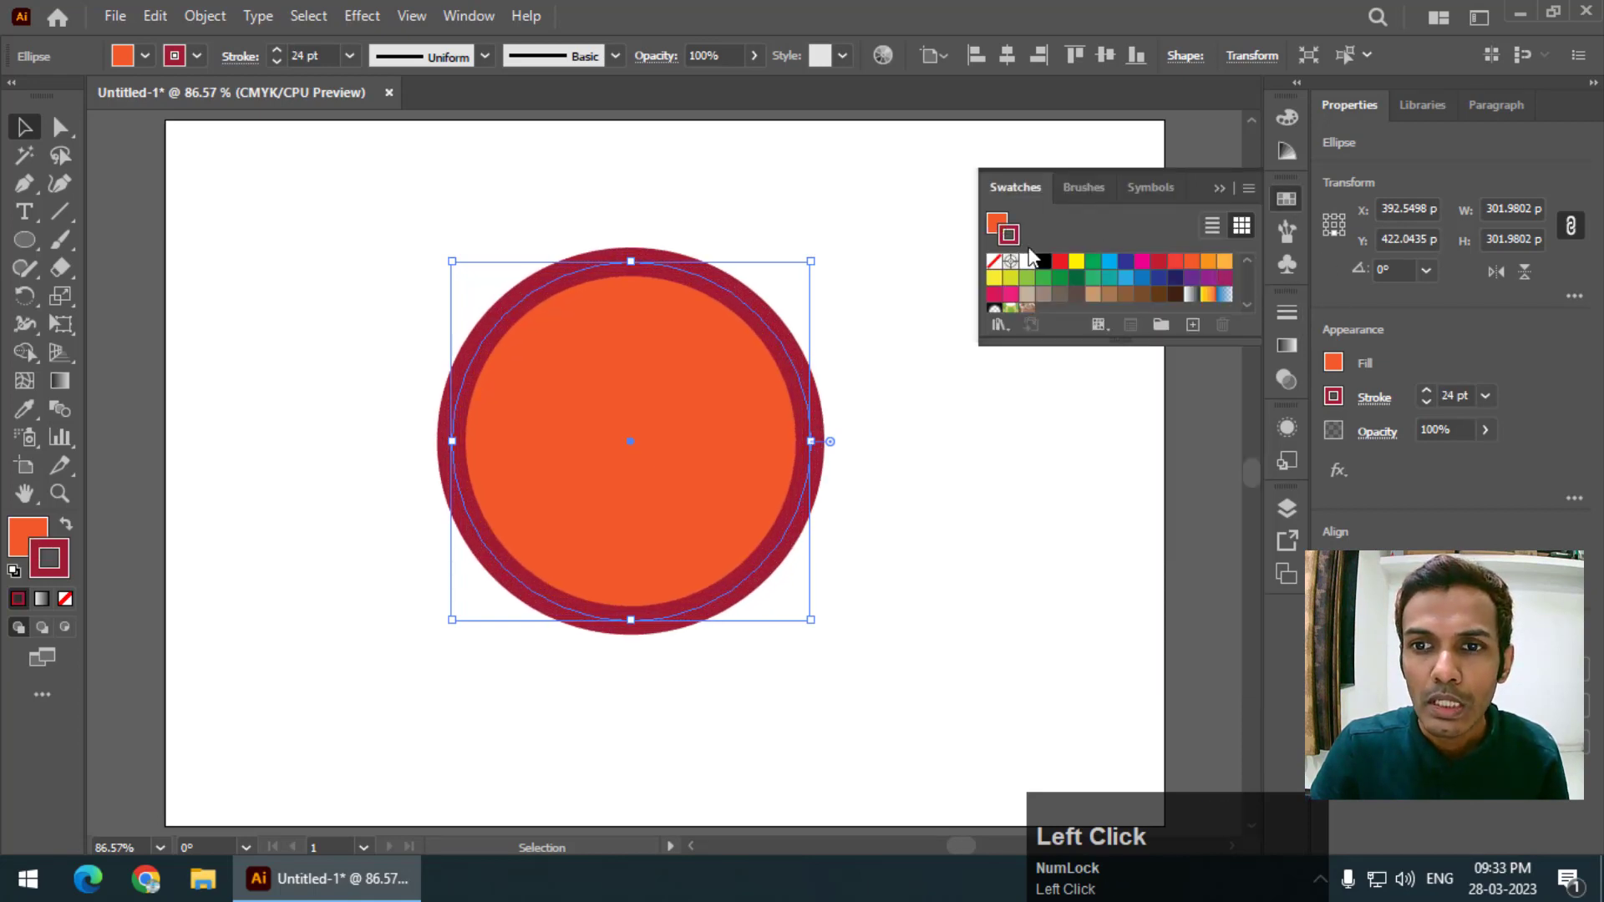
left_click(1127, 262)
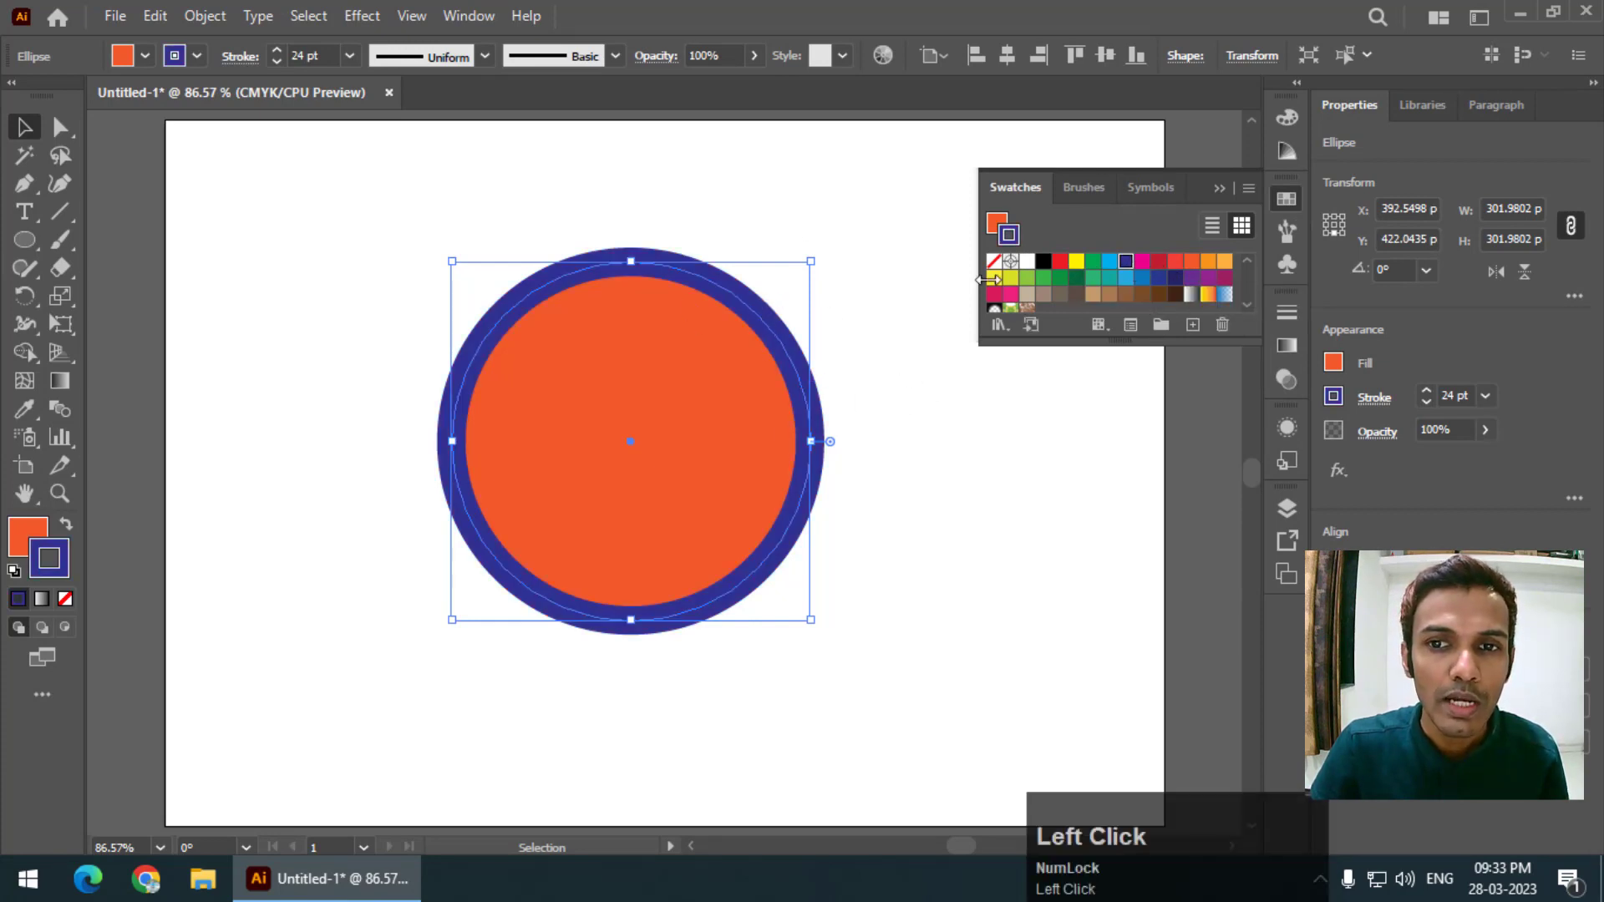
Scale the circle proportionally down and up twice with its stroke weight on display, ending at about 313 pt wide
left_click(1287, 312)
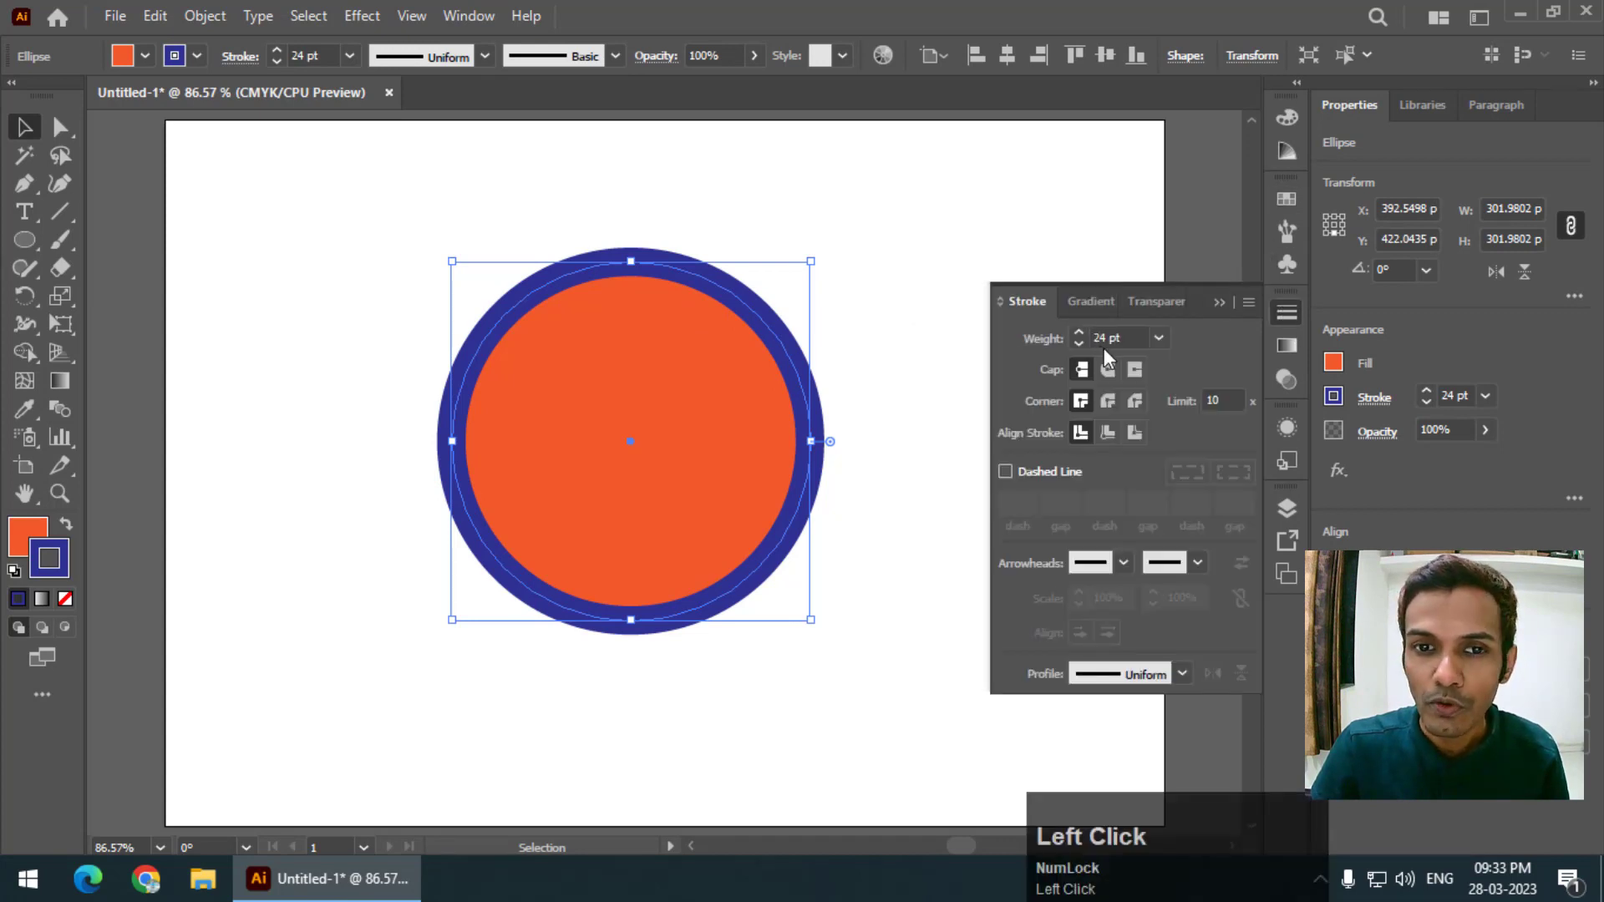
key("shift")
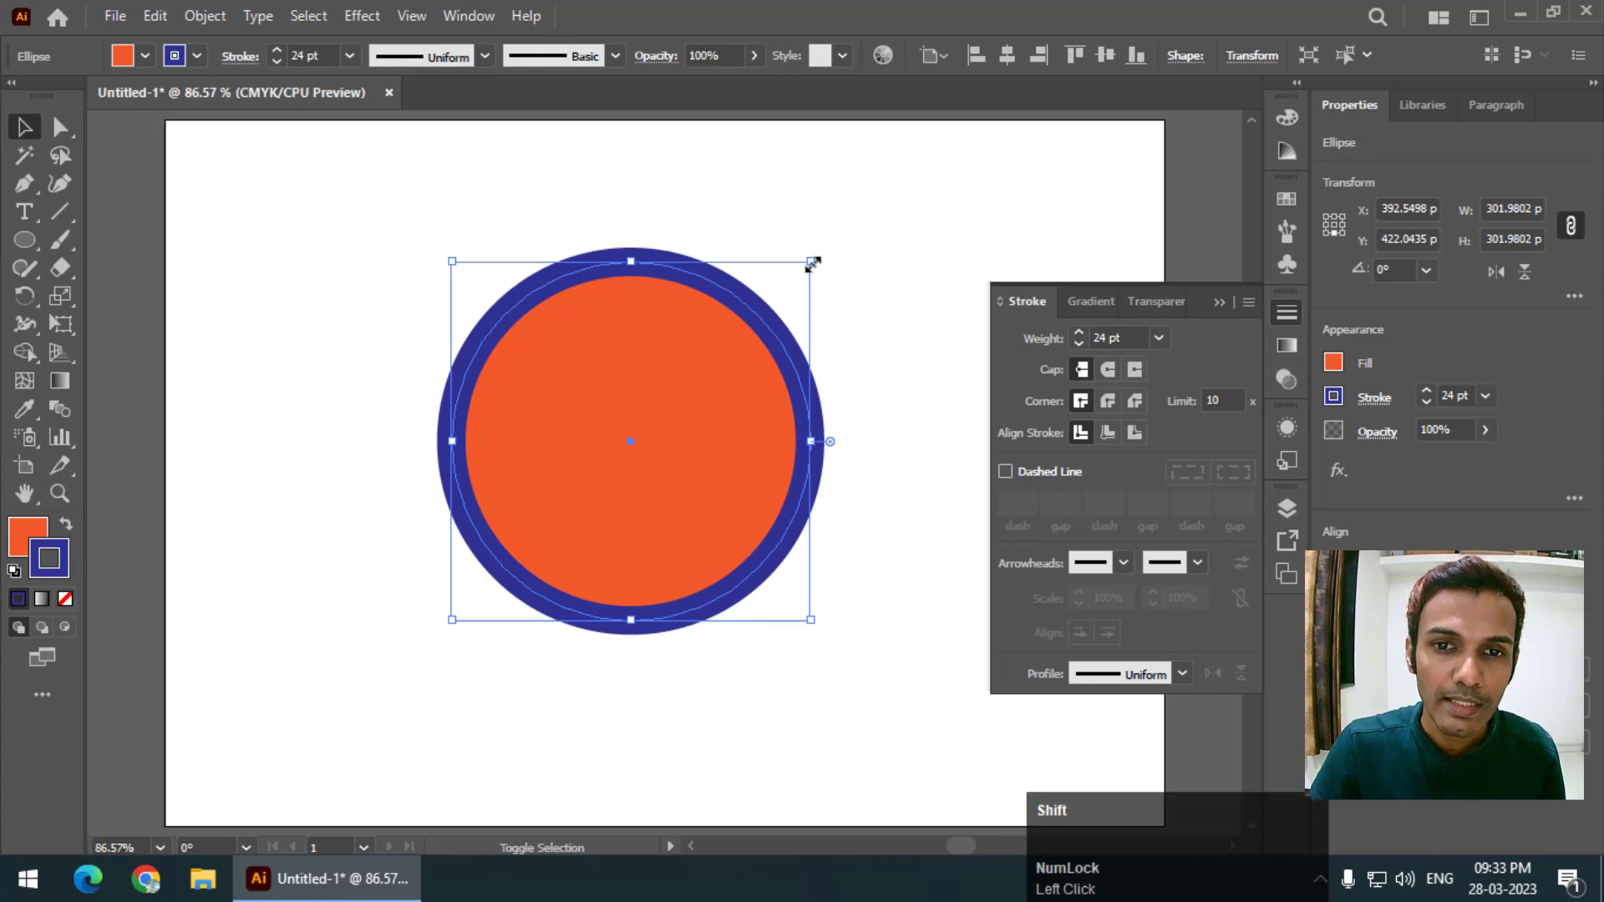
mouse_move(813, 263)
left_mouse_down()
mouse_move(634, 484)
mouse_move(569, 504)
left_mouse_up()
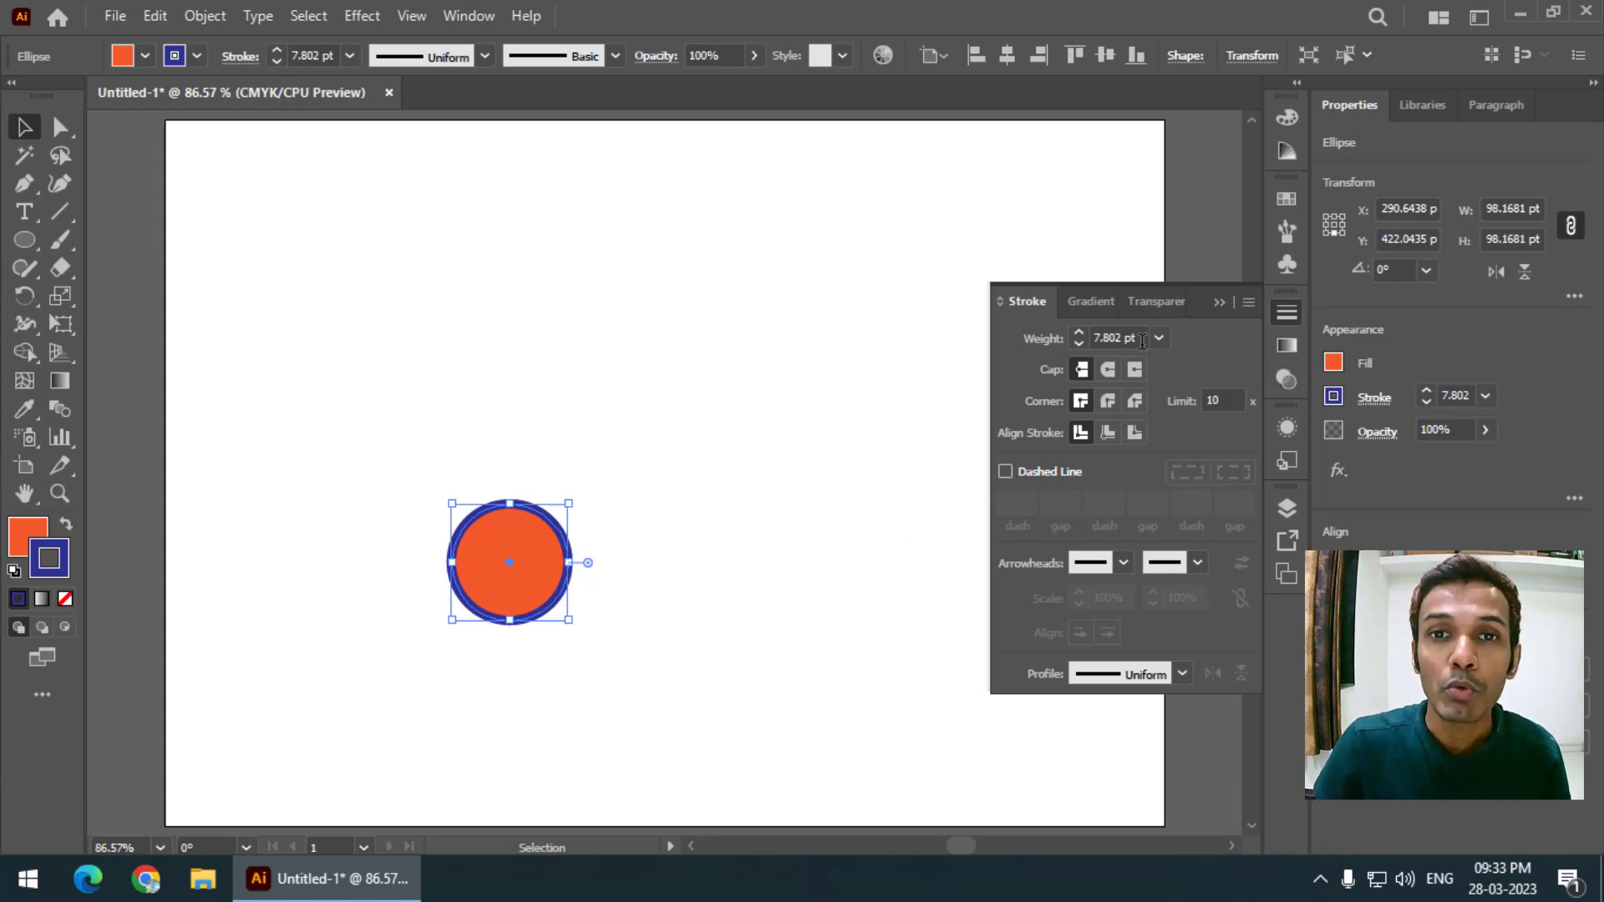
mouse_move(570, 505)
left_mouse_down()
mouse_move(755, 312)
mouse_move(906, 222)
left_mouse_up()
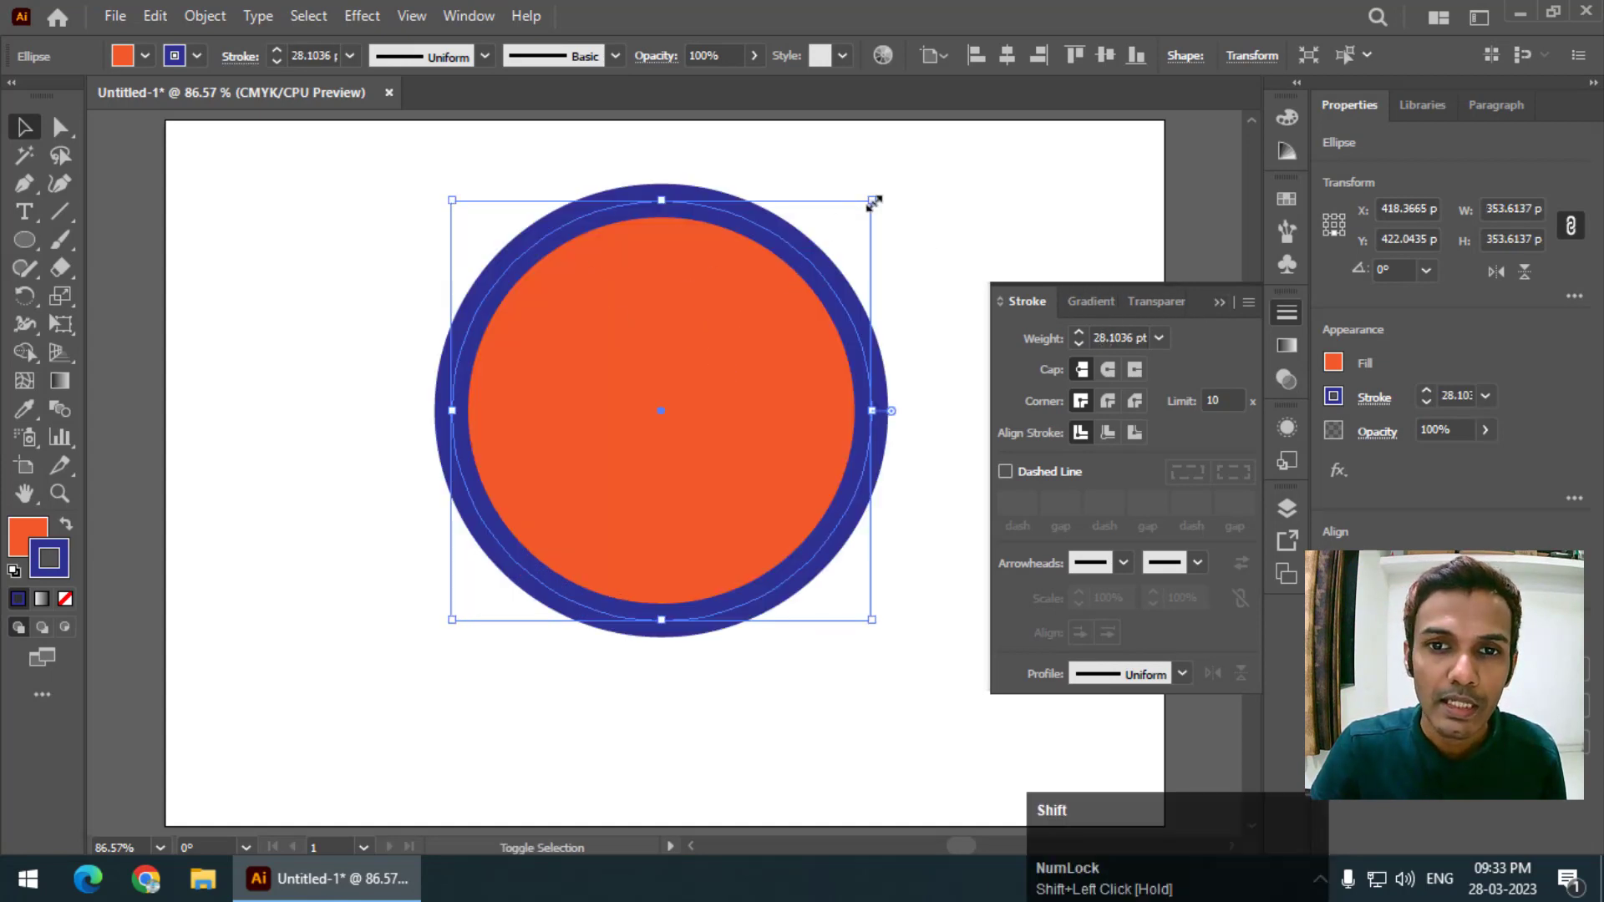
left_click_drag(871, 201, 600, 545)
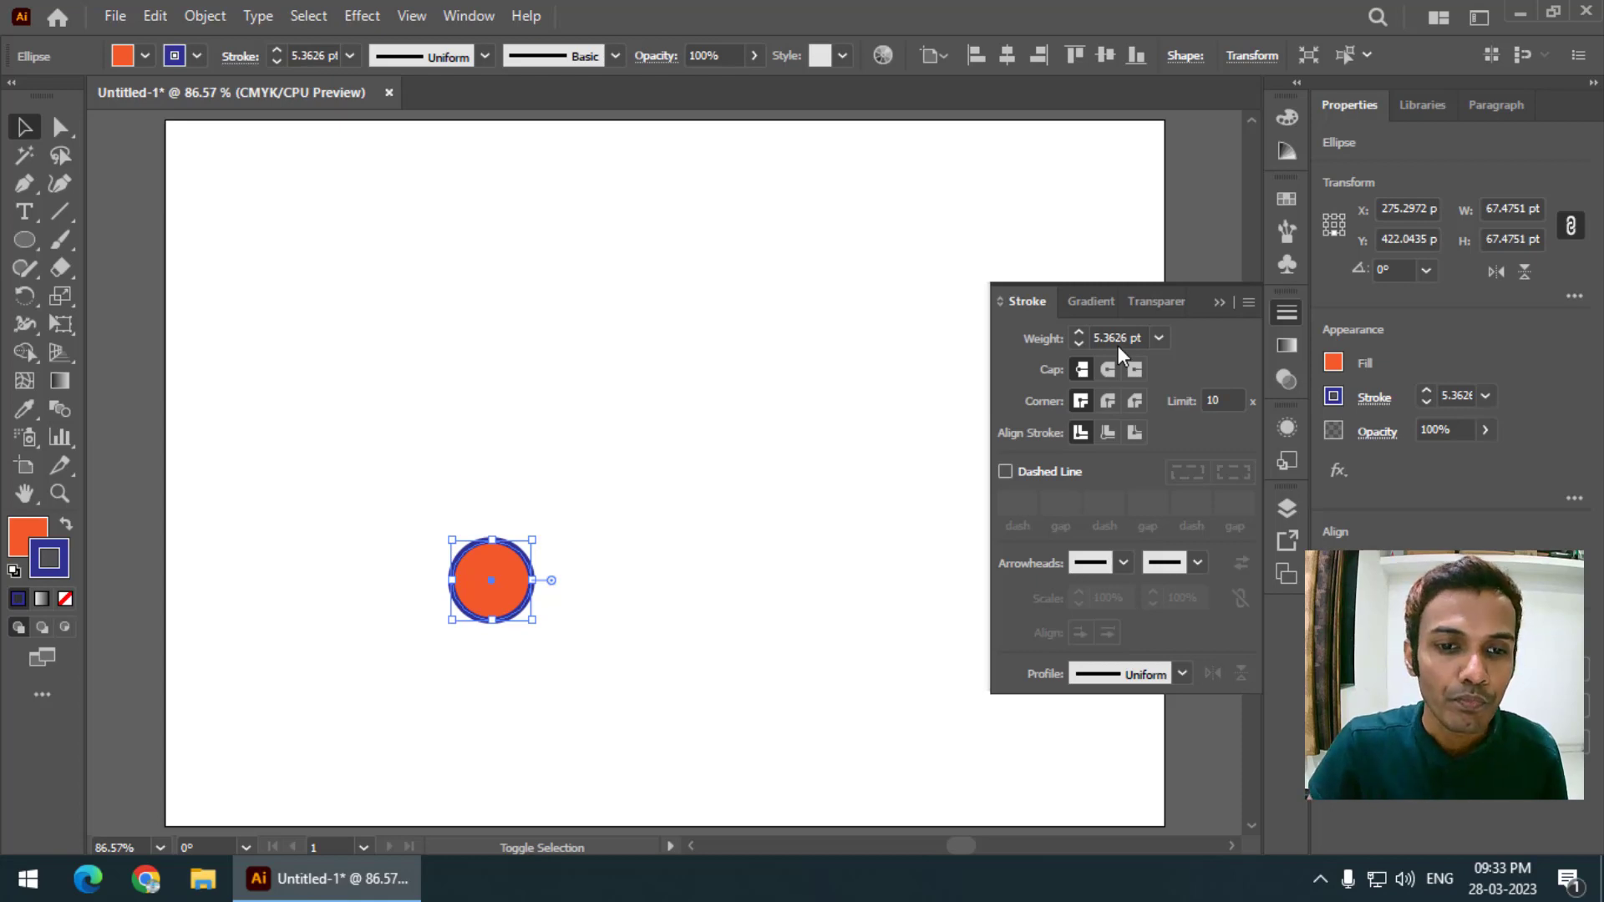
mouse_move(532, 541)
left_mouse_down()
mouse_move(870, 251)
mouse_move(831, 250)
left_mouse_up()
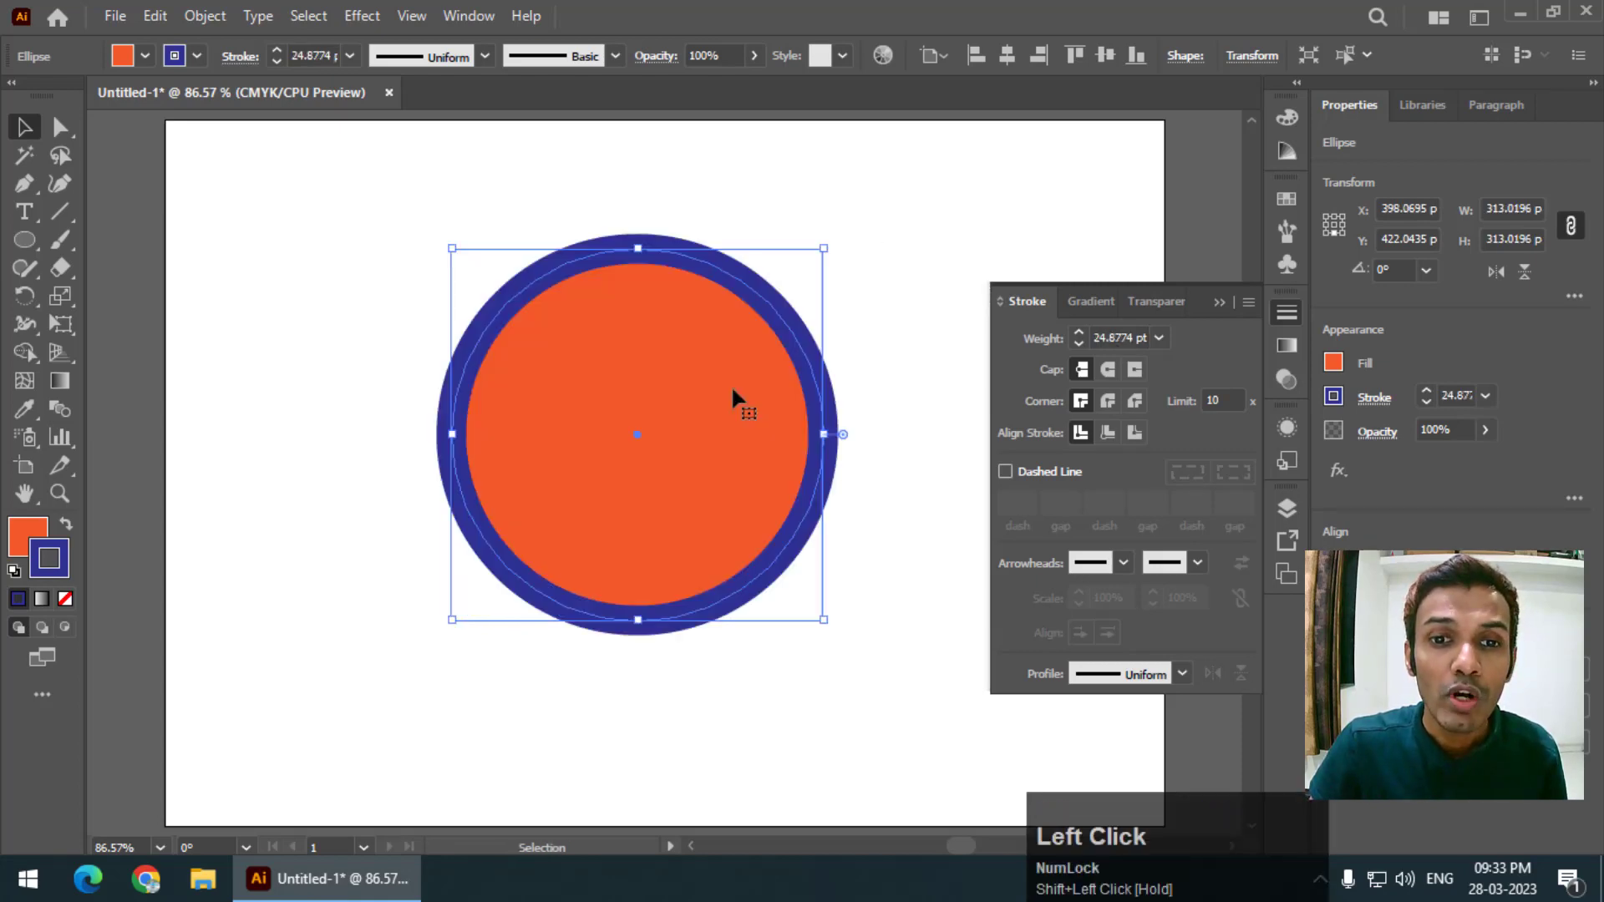
Move the circle toward the artboard's lower left and scale it proportionally to about 290 pt wide
left_click_drag(733, 390, 687, 408)
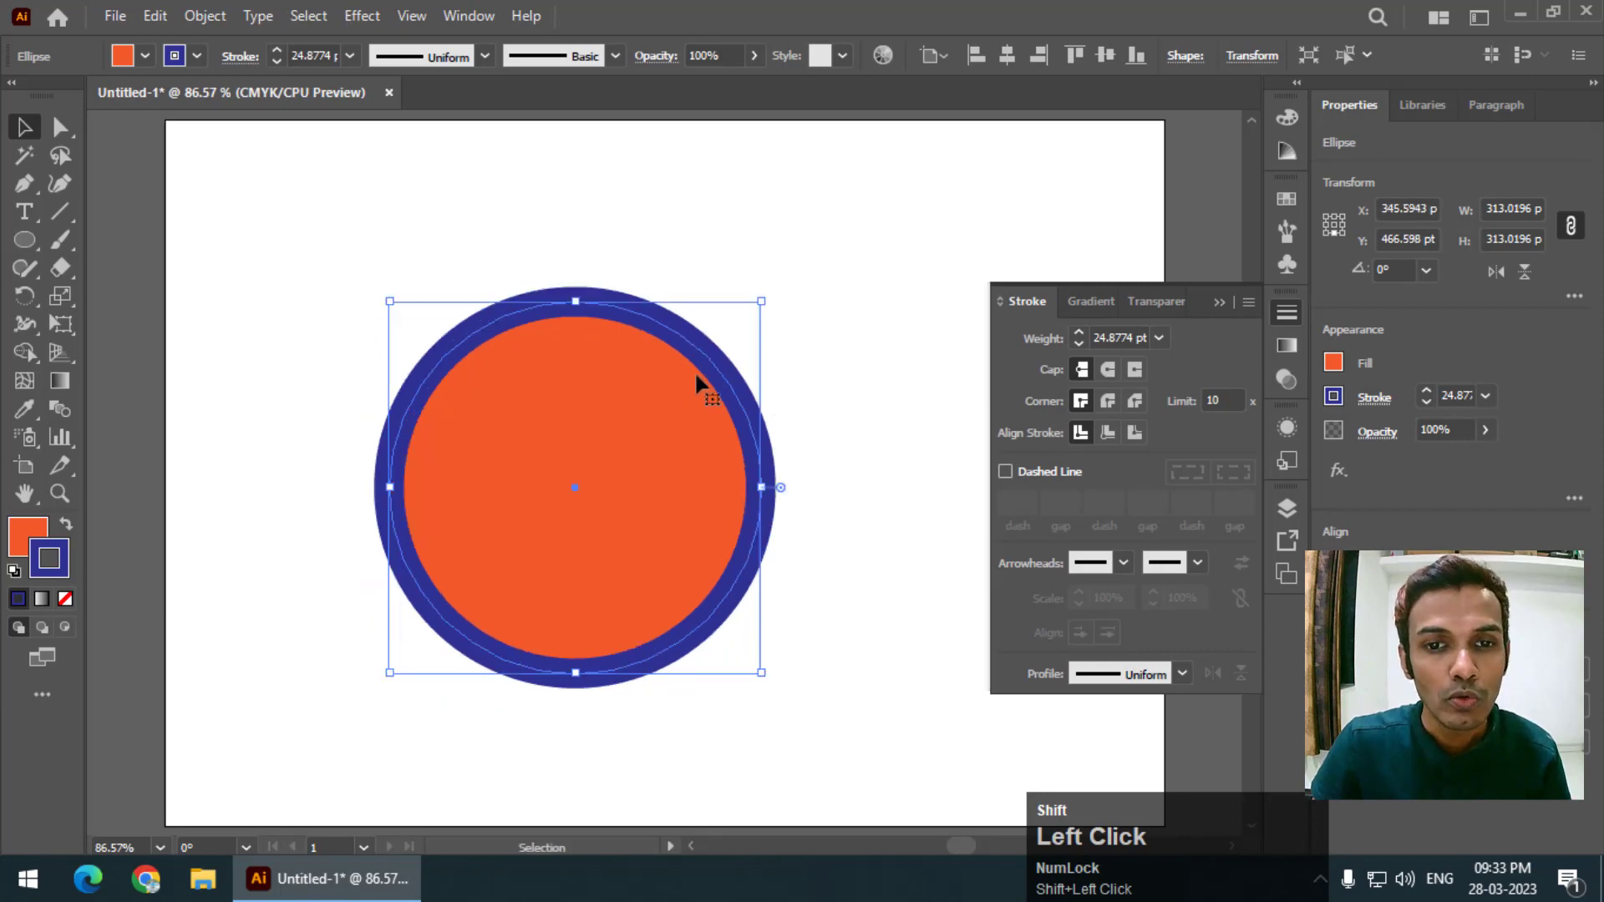
mouse_move(761, 301)
left_mouse_down()
mouse_move(655, 412)
mouse_move(761, 332)
left_mouse_up()
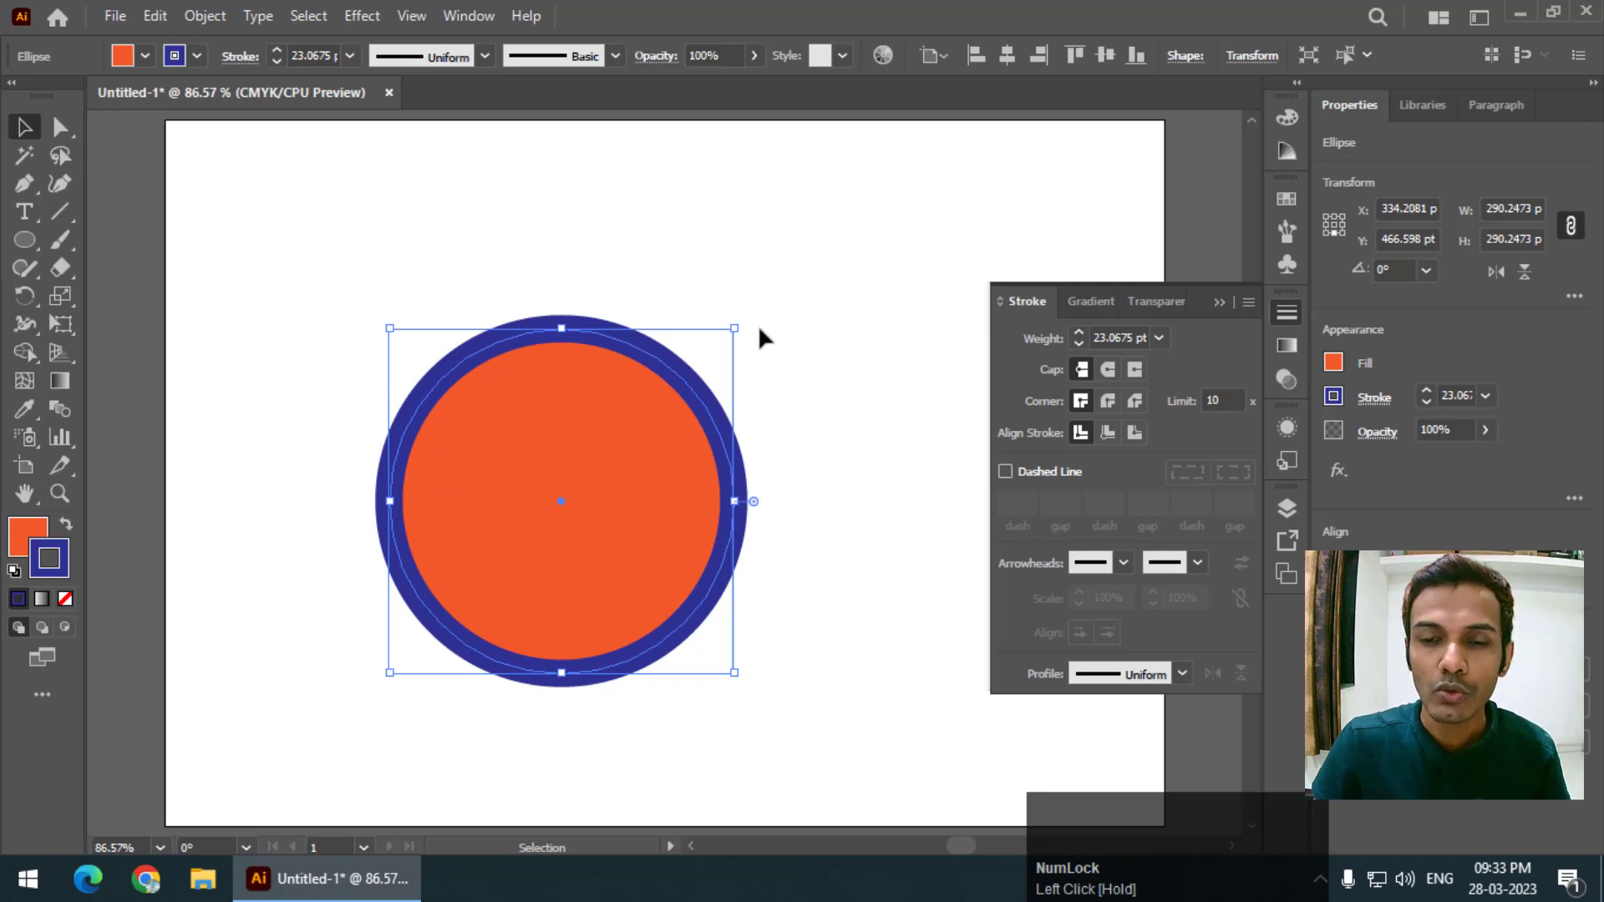
left_click(1283, 314)
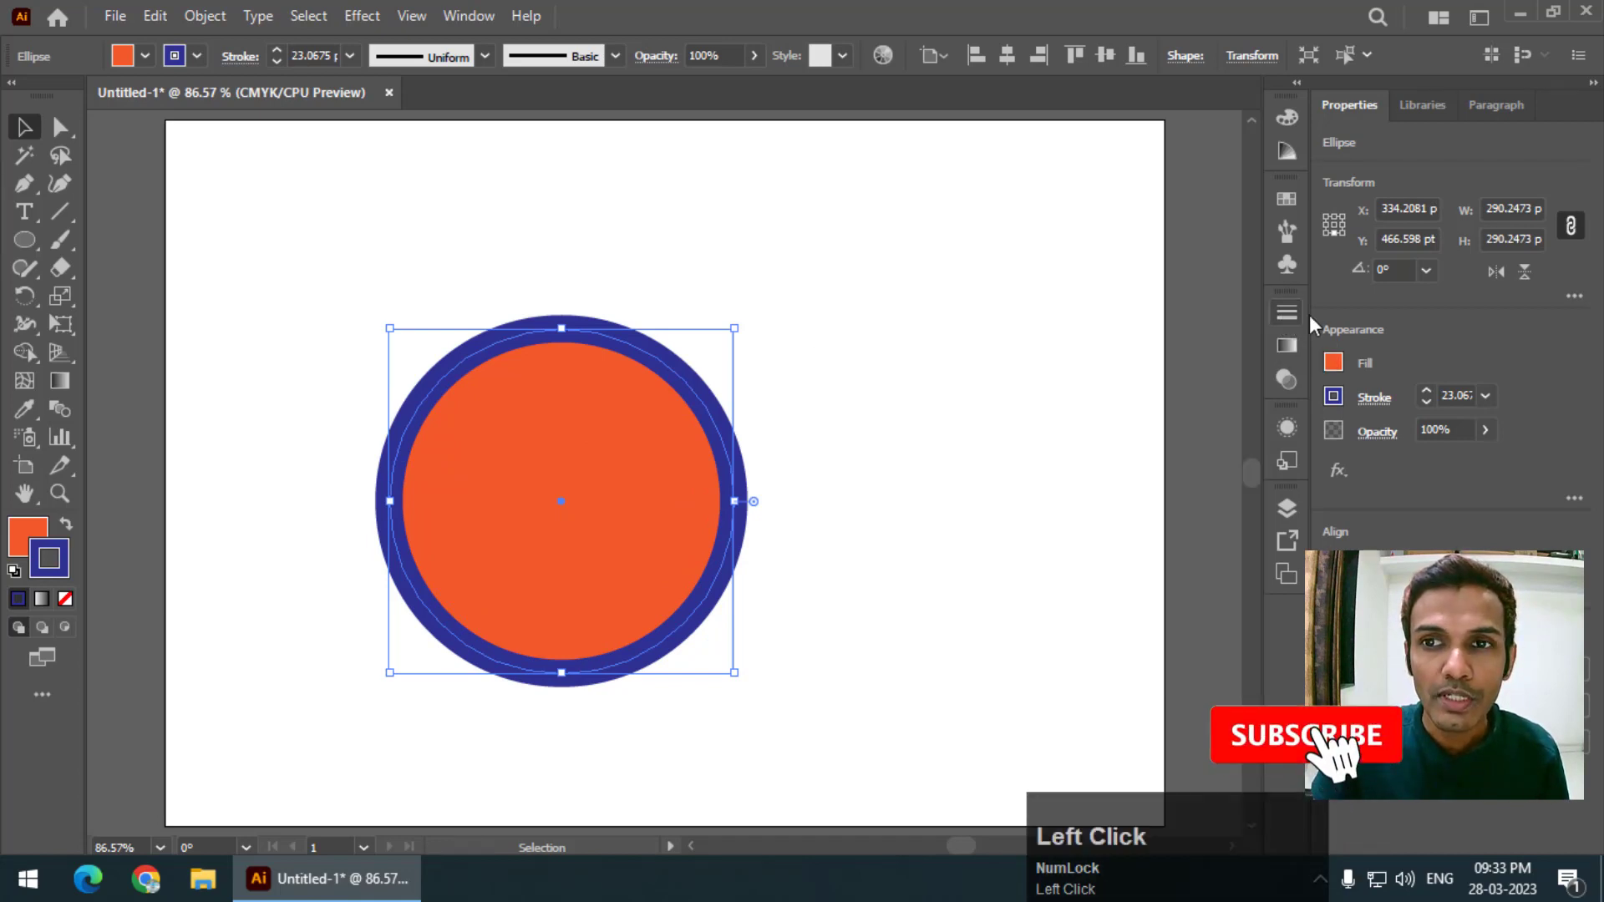
Turn off Scale Strokes & Effects and shrink the circle proportionally to about 114 pt wide
left_click(1247, 56)
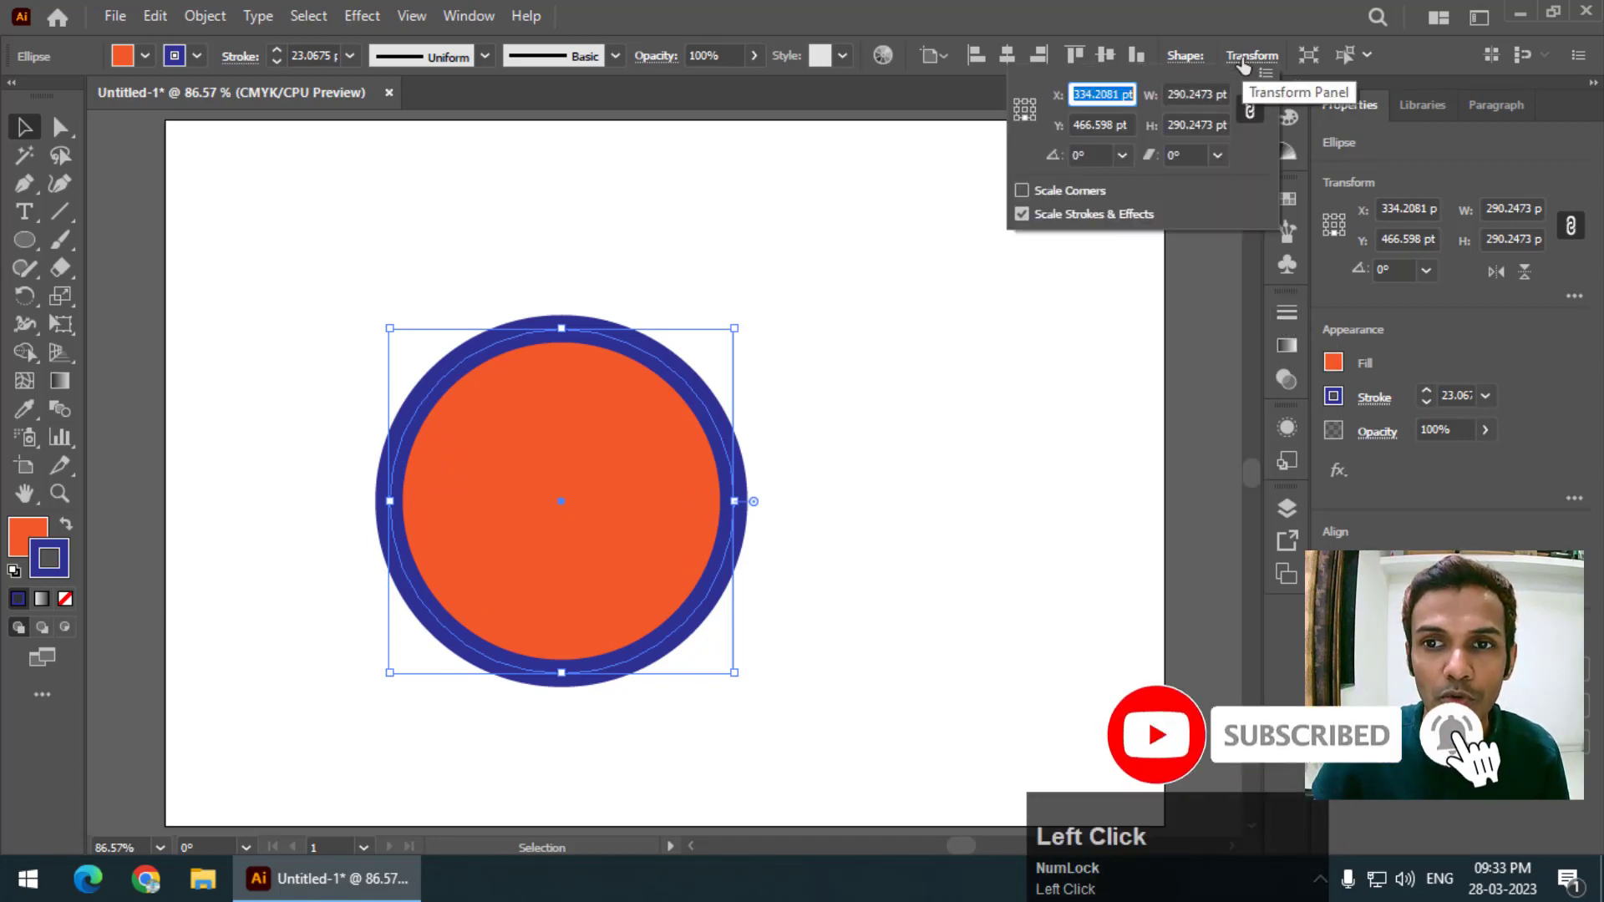
left_click(1022, 214)
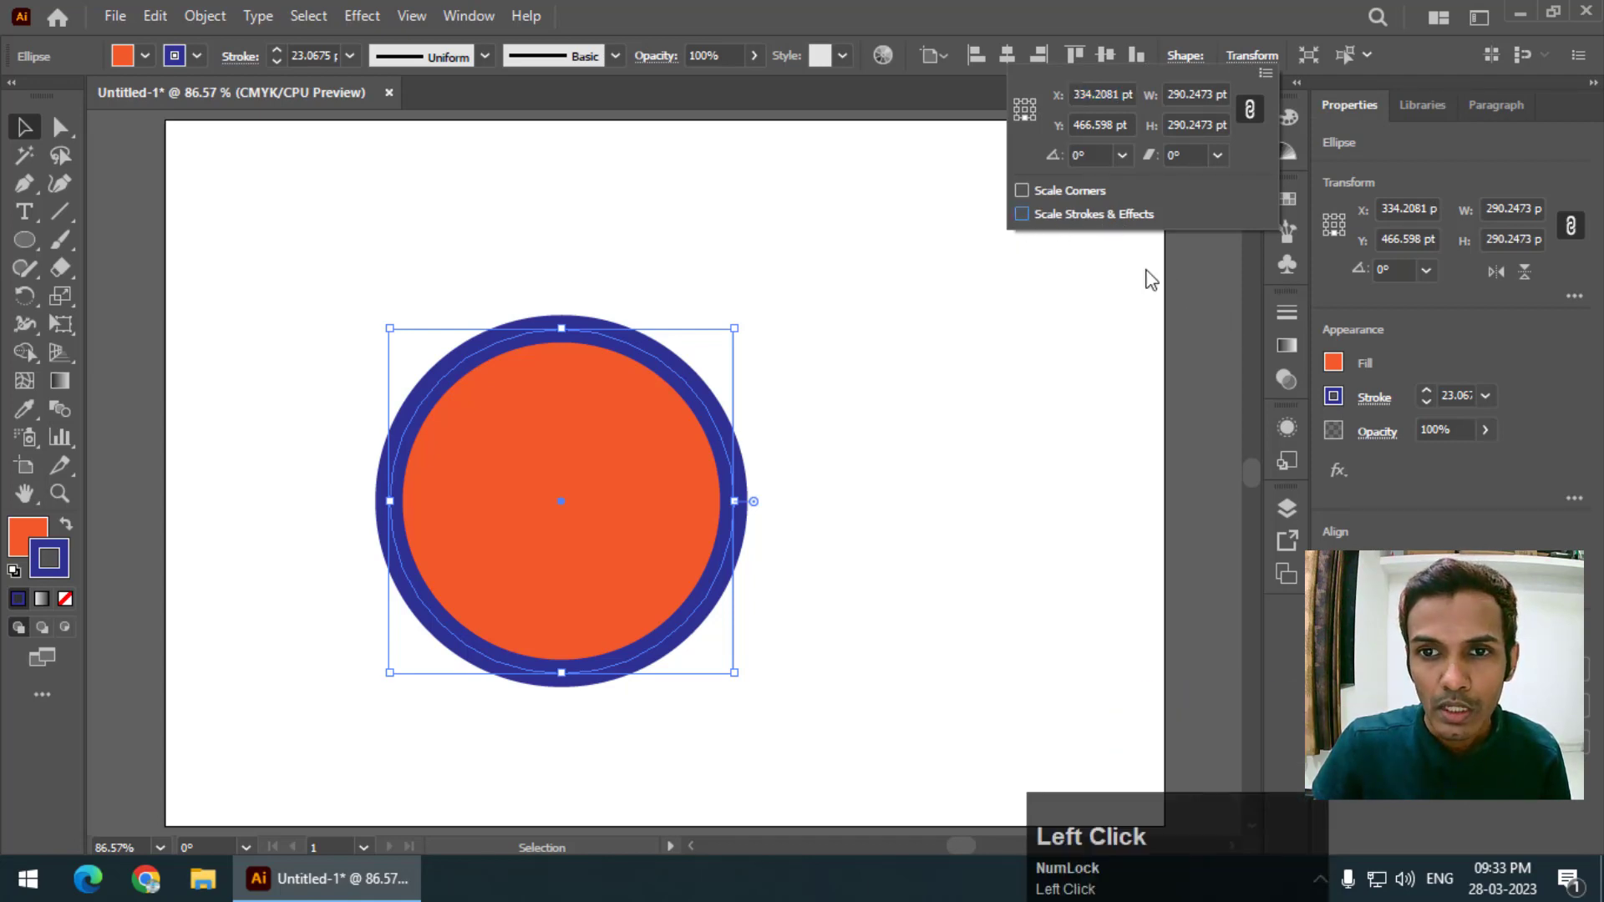
left_click(1286, 312)
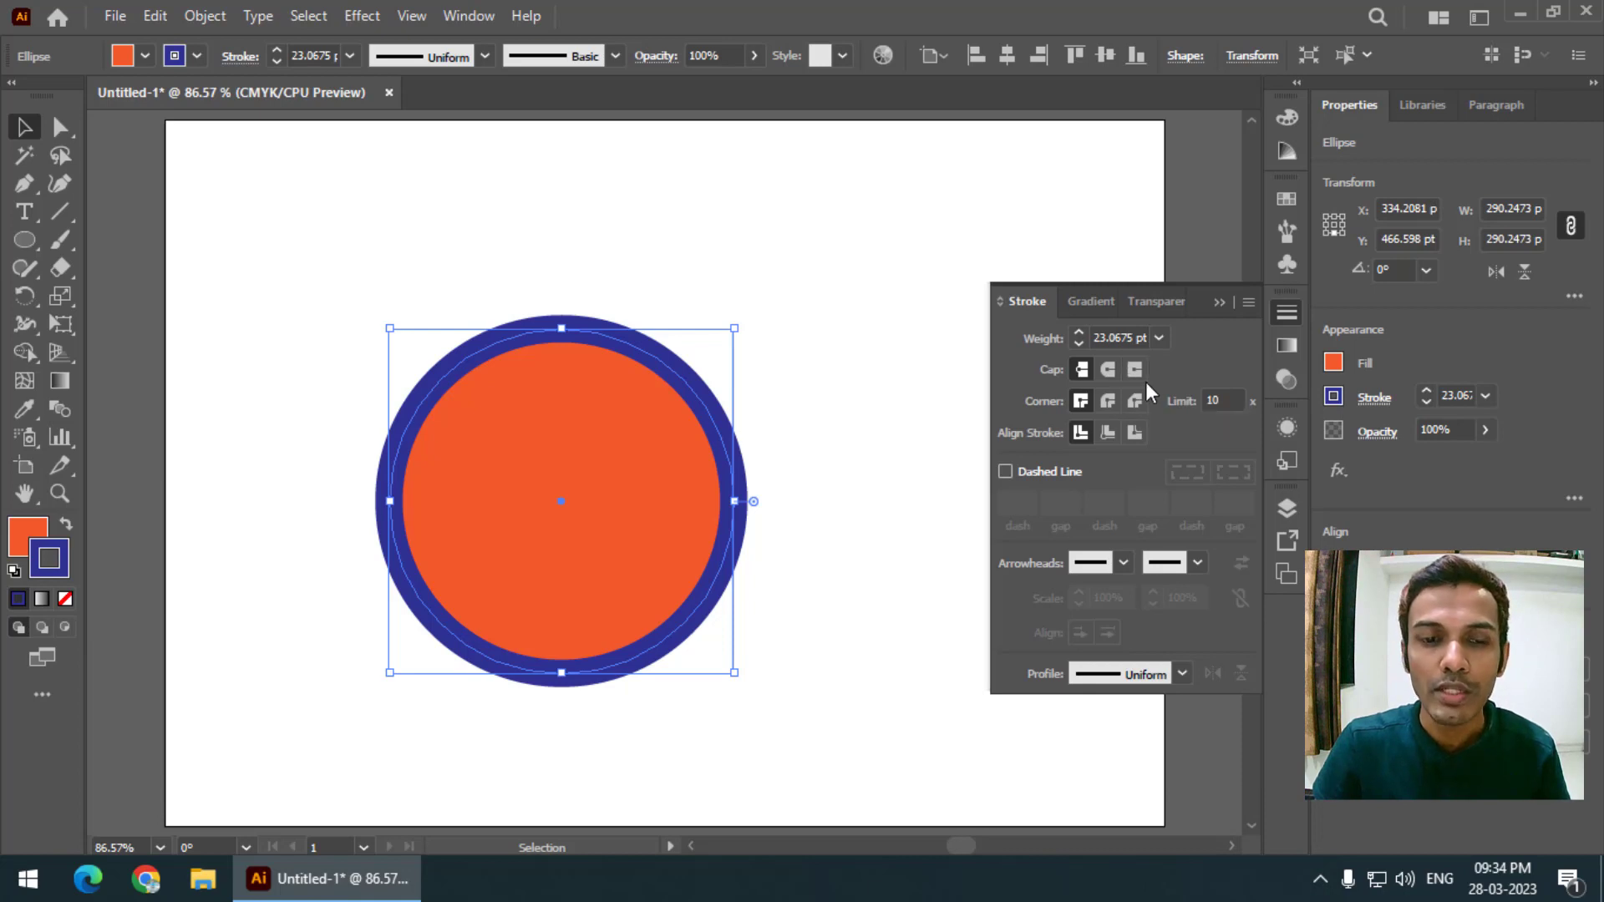
left_click_drag(735, 328, 525, 537)
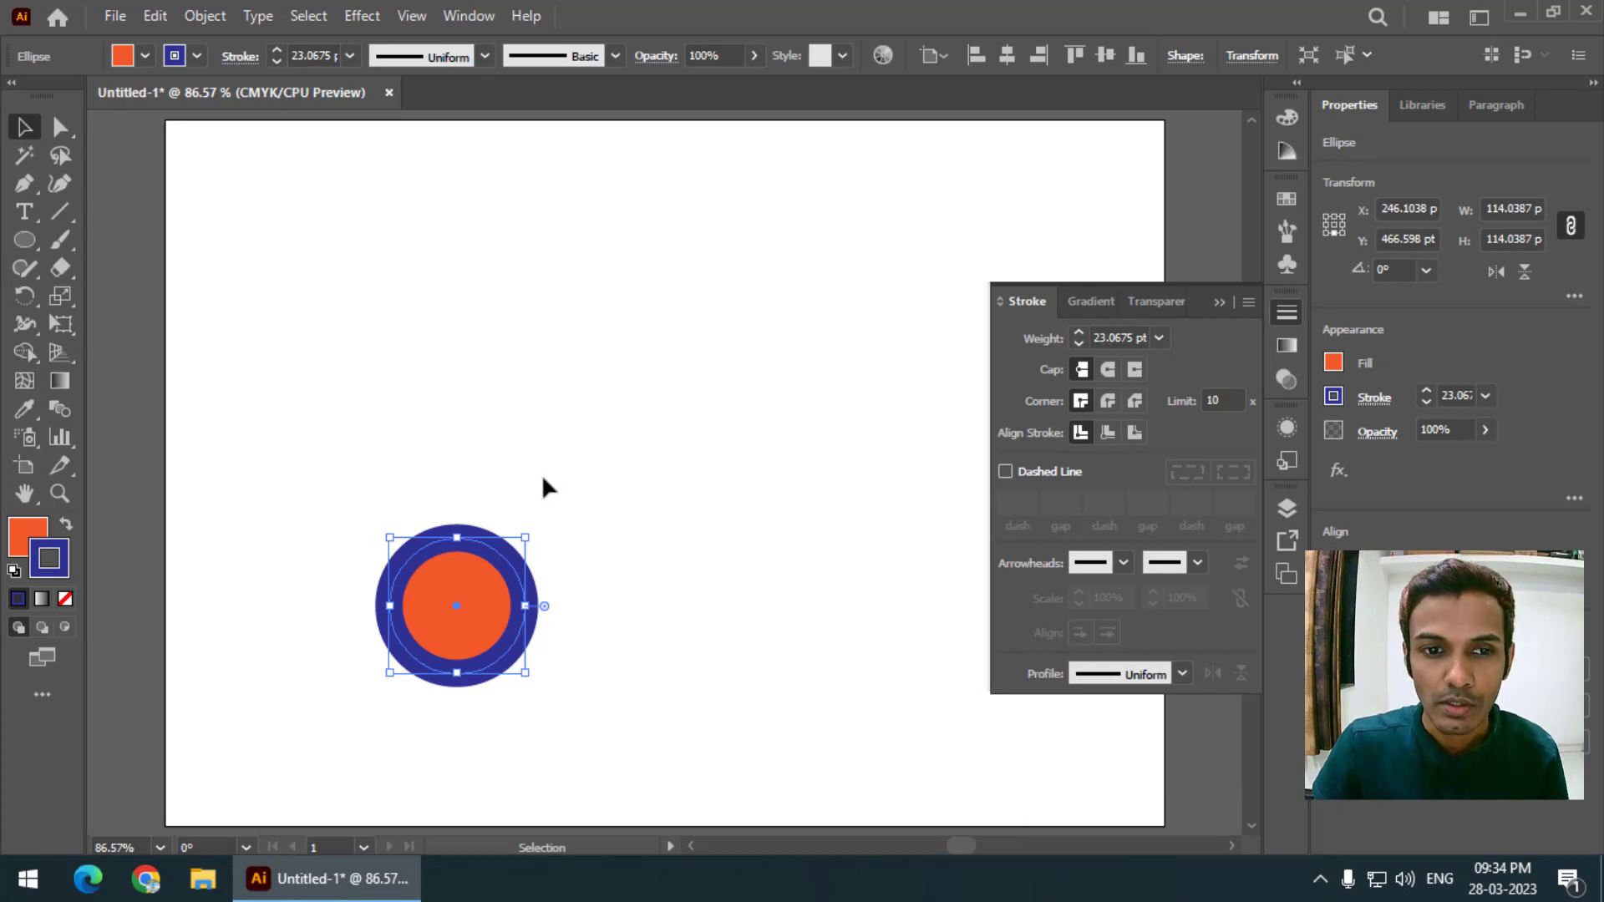
Enlarge and shrink the circle proportionally with stroke scaling off, ending at about 327 pt wide
left_click(1268, 58)
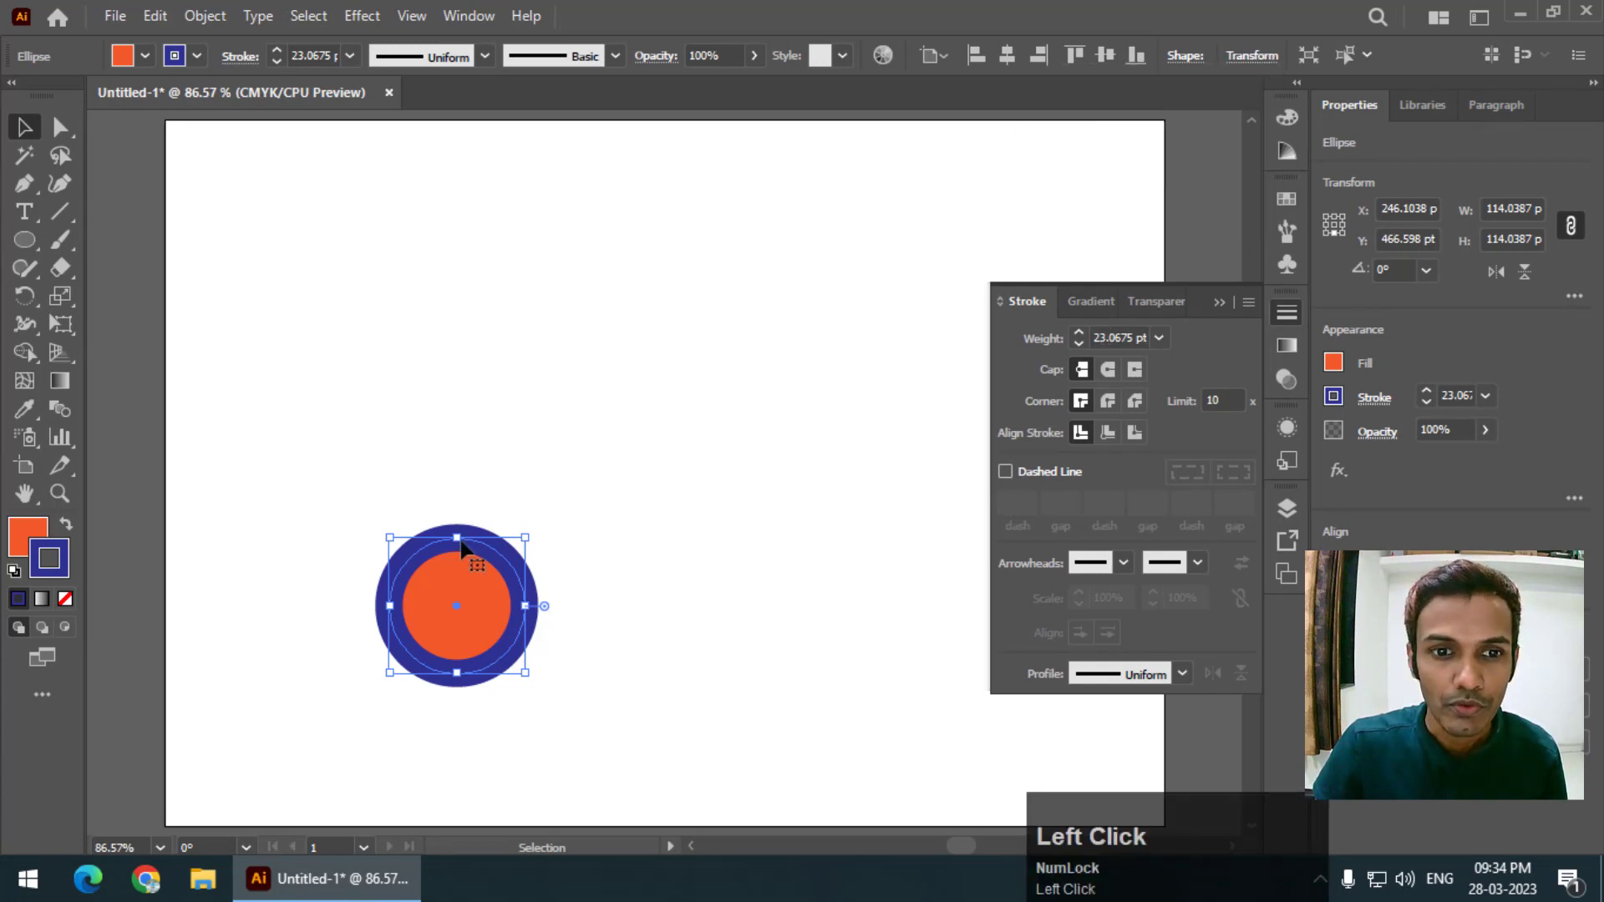
left_click_drag(527, 538, 975, 213)
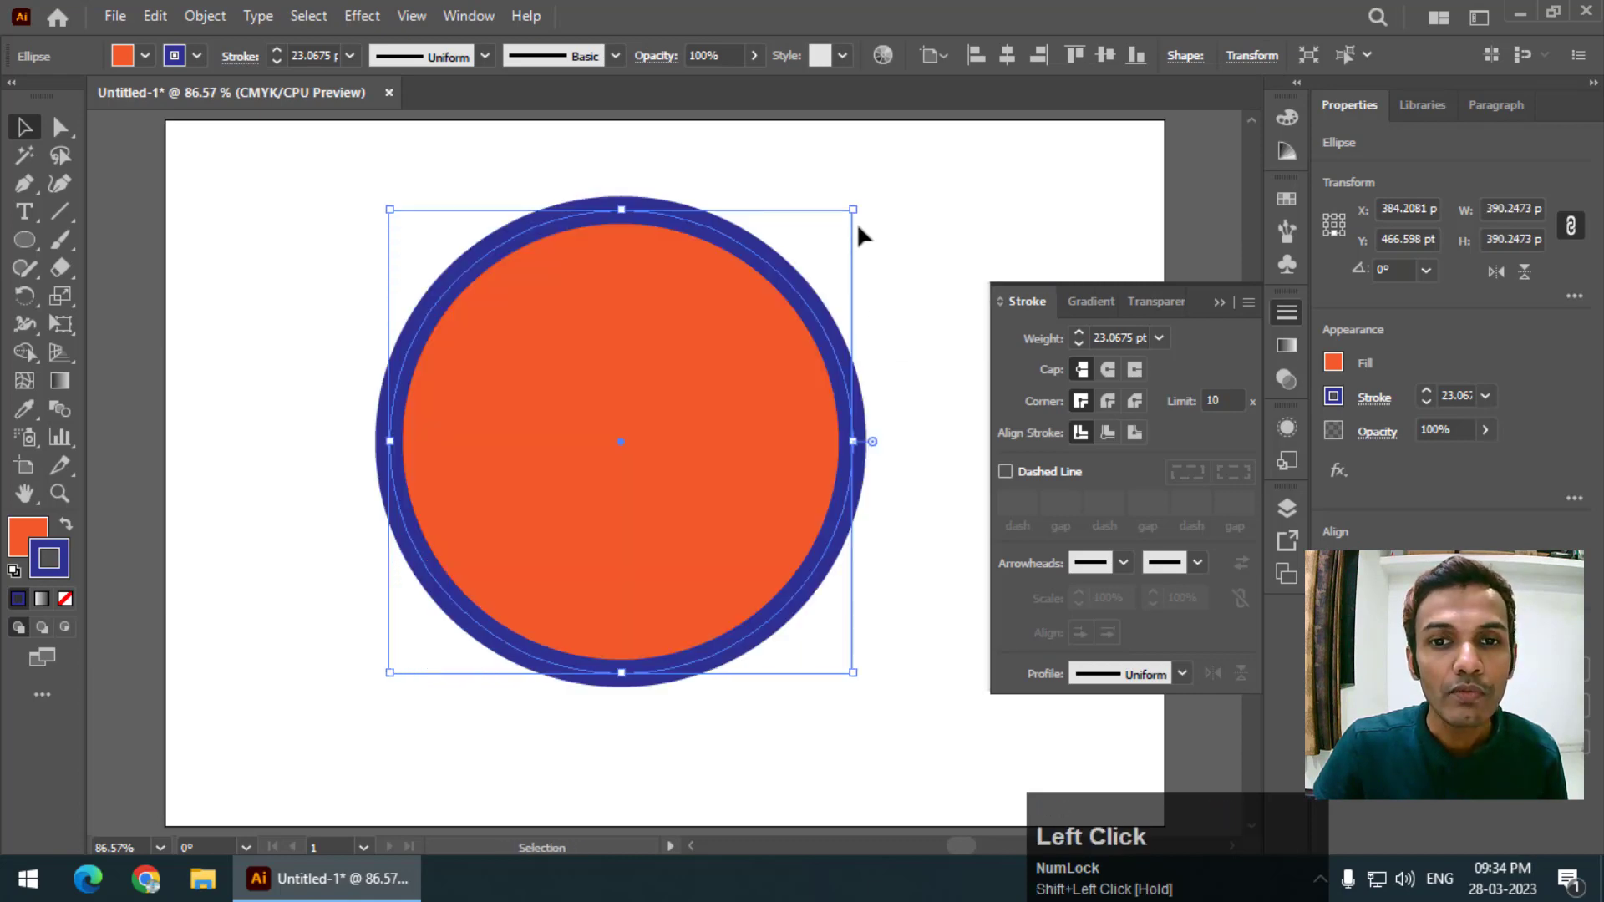
left_click_drag(854, 214, 942, 222)
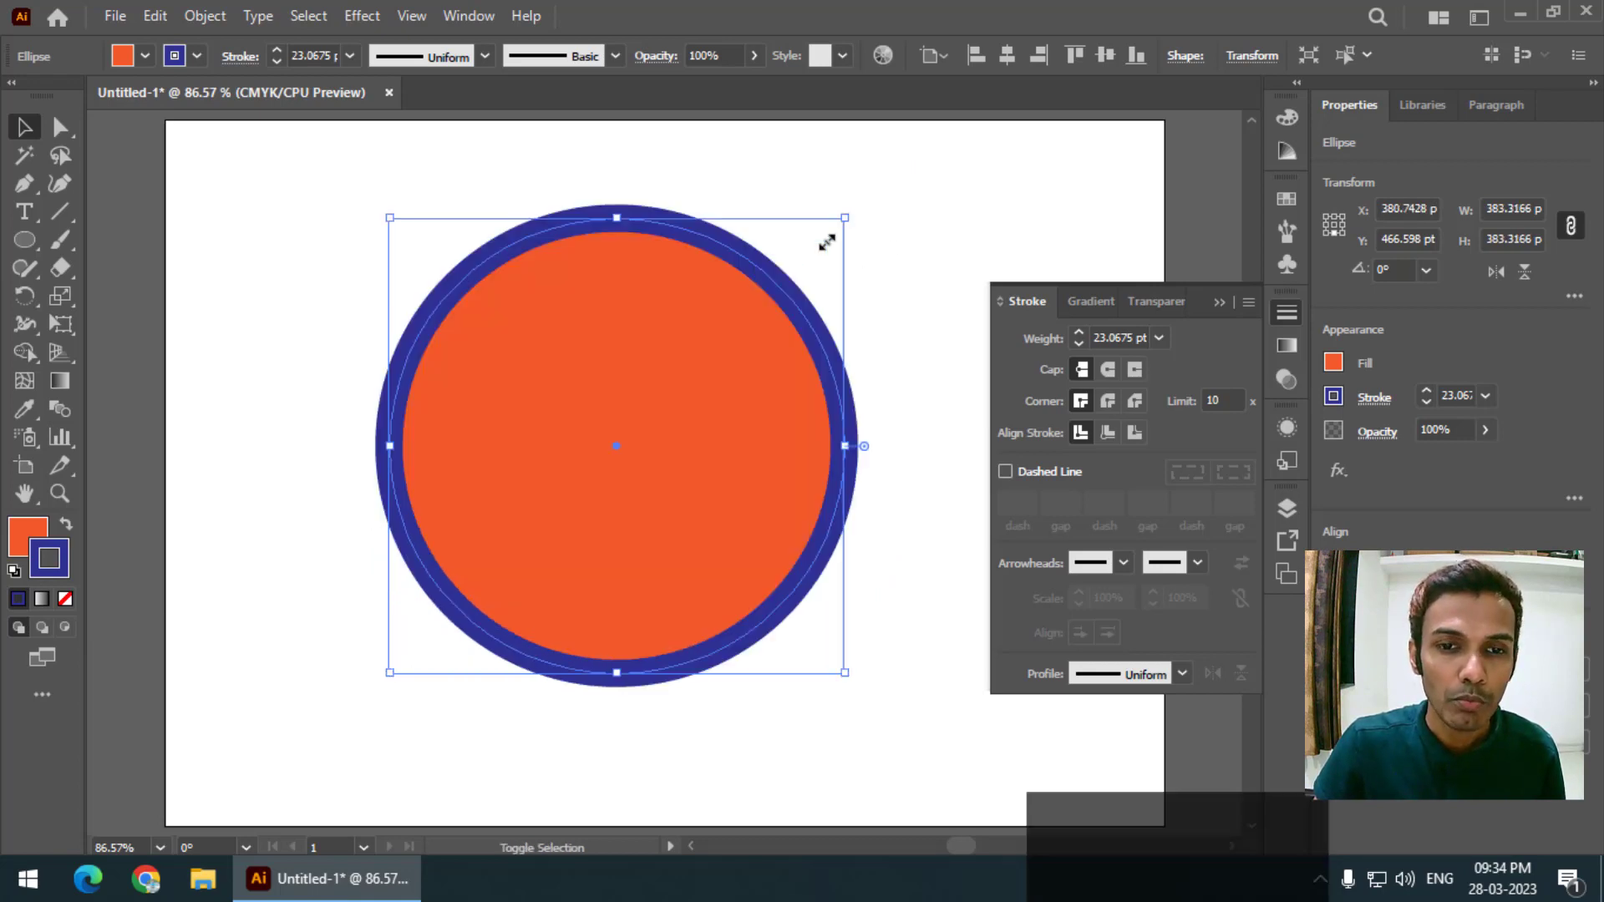
mouse_move(843, 222)
left_mouse_down()
mouse_move(591, 476)
mouse_move(863, 251)
mouse_move(830, 229)
mouse_move(662, 393)
mouse_move(892, 254)
mouse_move(832, 235)
mouse_move(604, 464)
mouse_move(860, 250)
mouse_move(576, 485)
left_mouse_up()
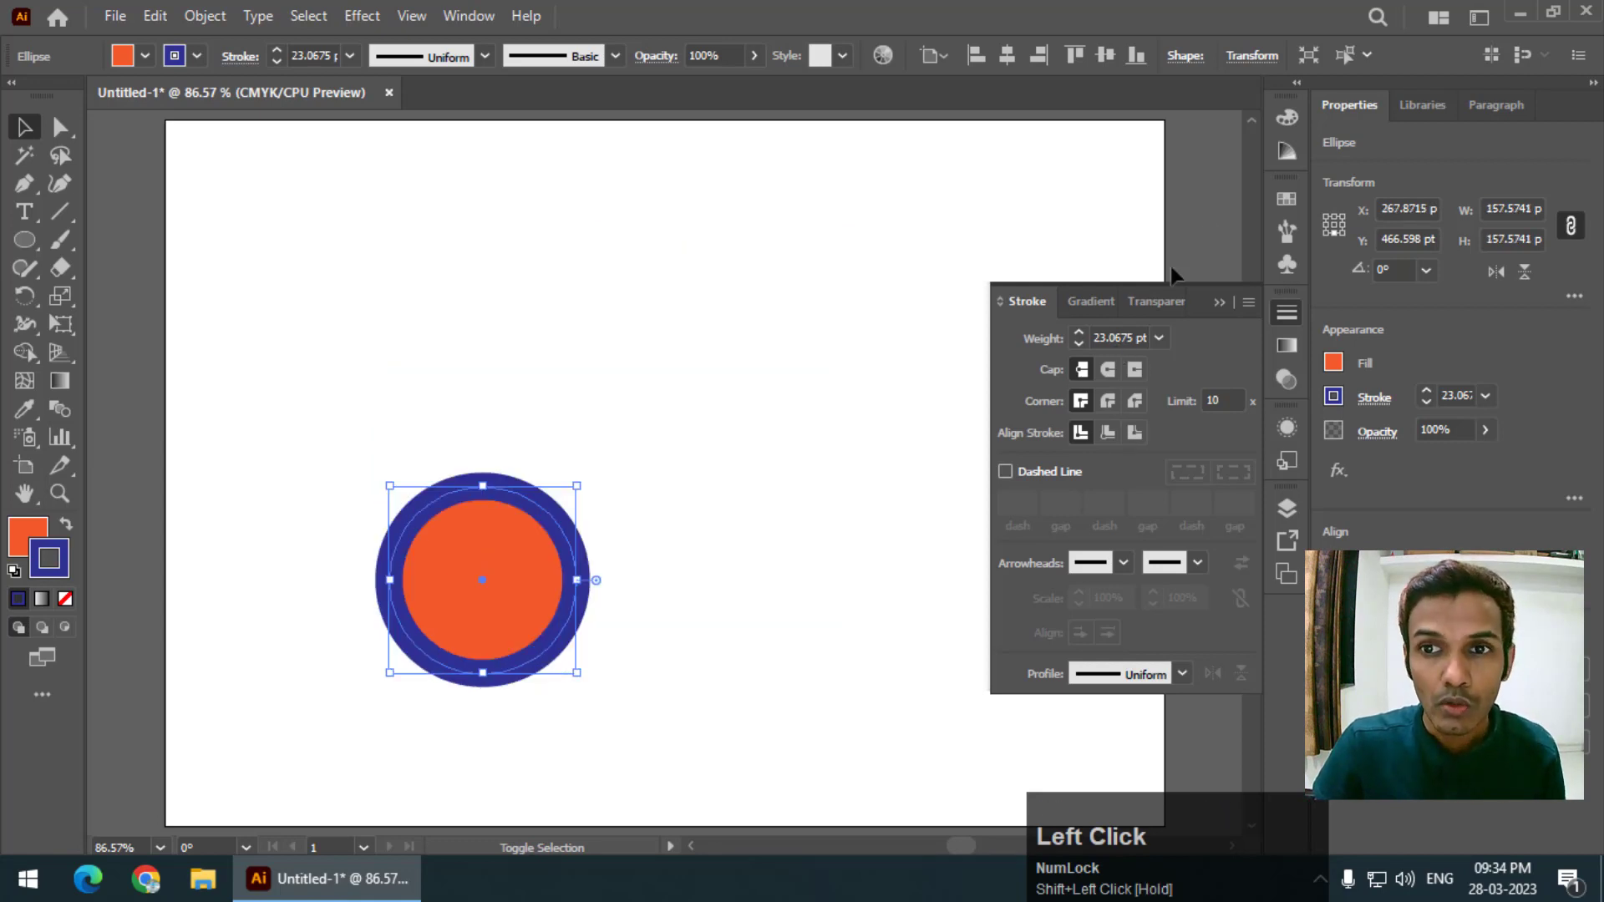
left_click_drag(577, 486, 809, 290)
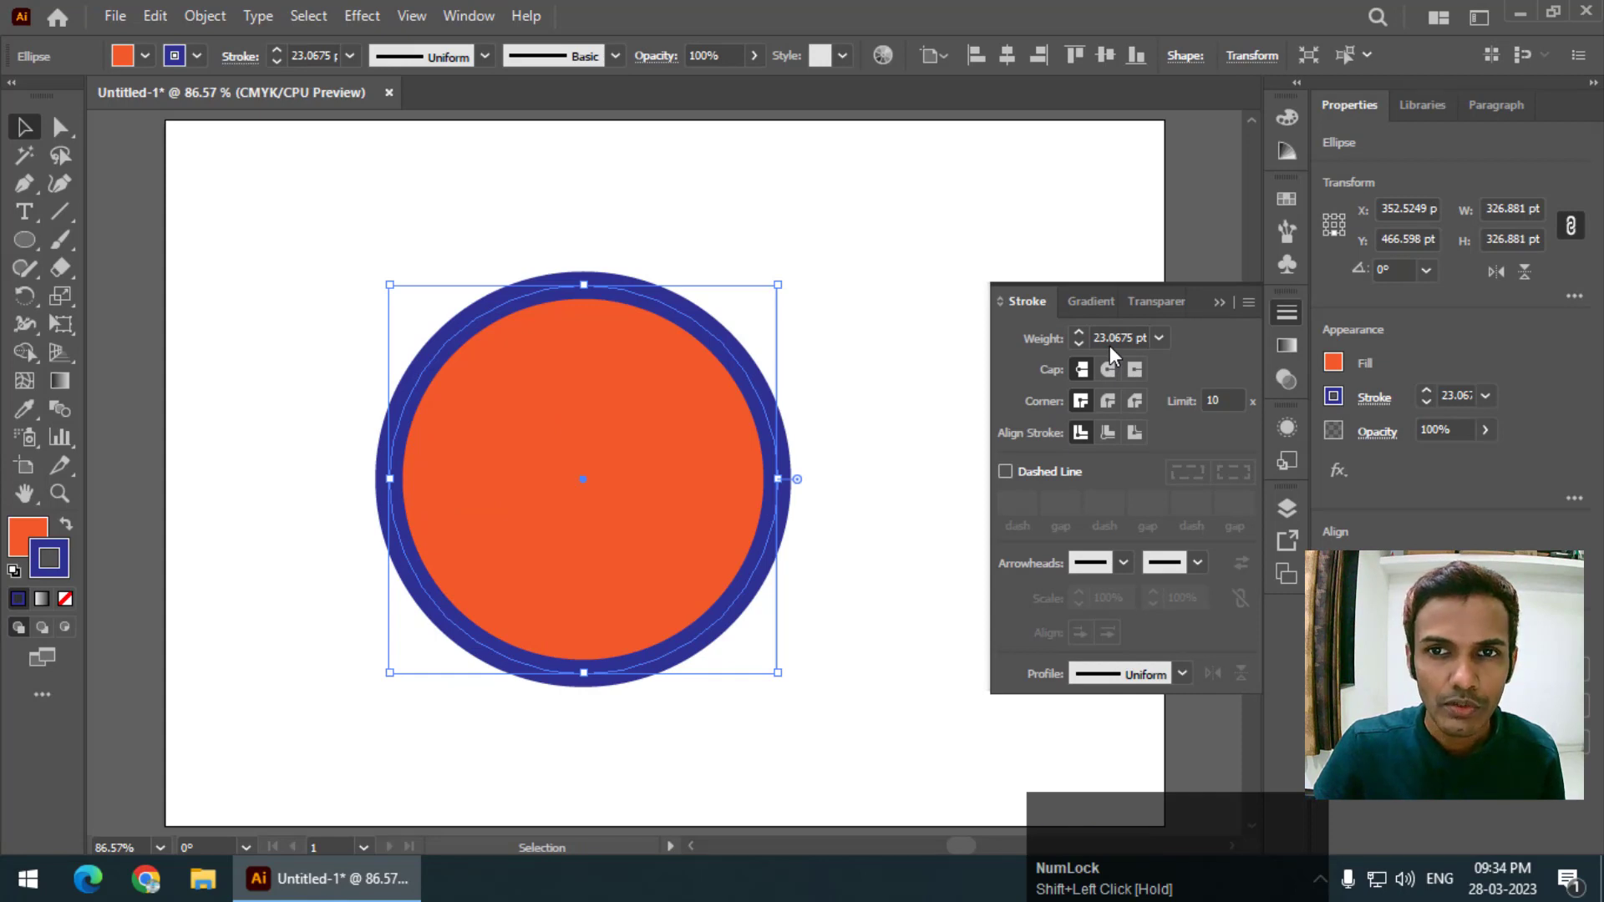
Turn Scale Strokes & Effects back on and shrink the circle proportionally to about 123 pt wide
left_click(1264, 60)
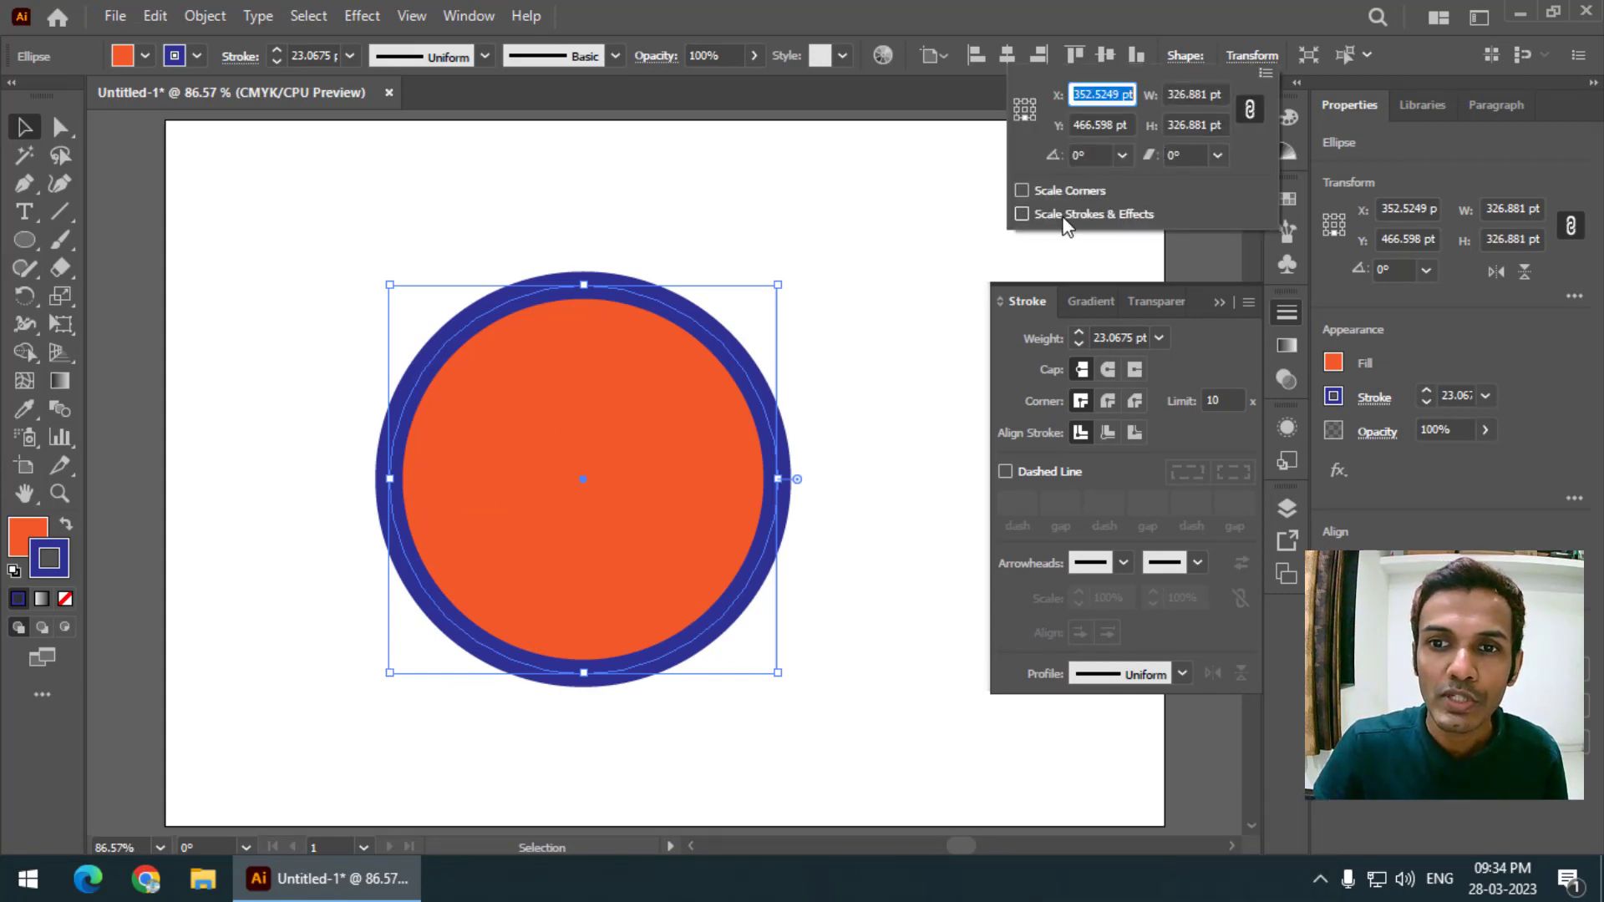
left_click(1065, 215)
left_click(778, 285)
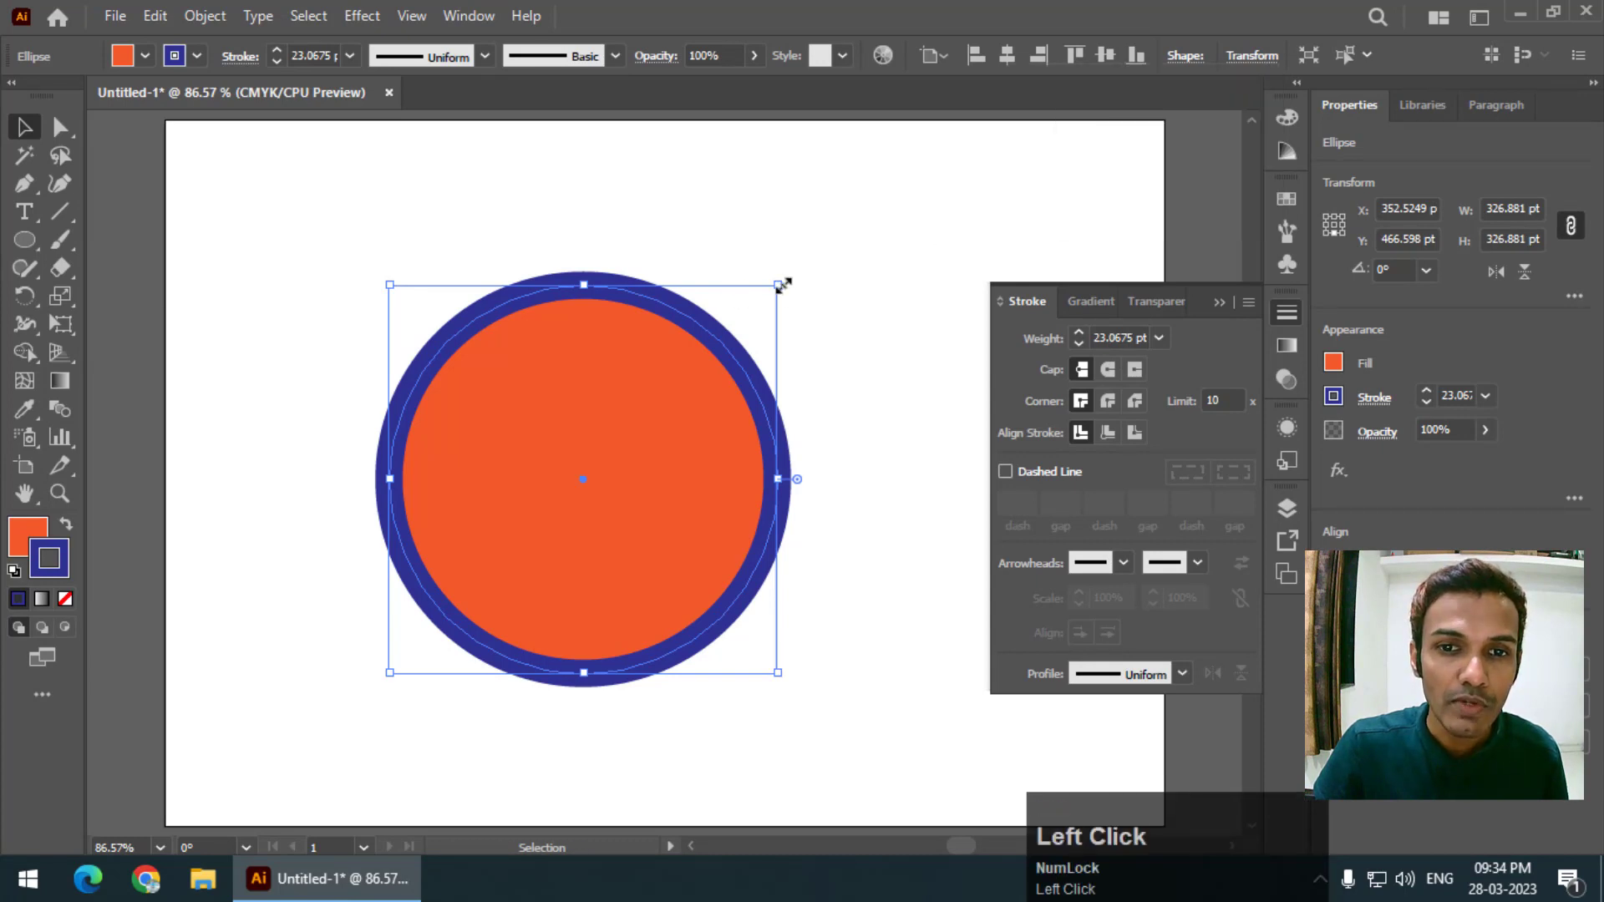
mouse_move(779, 284)
left_mouse_down()
mouse_move(573, 458)
mouse_move(541, 530)
left_mouse_up()
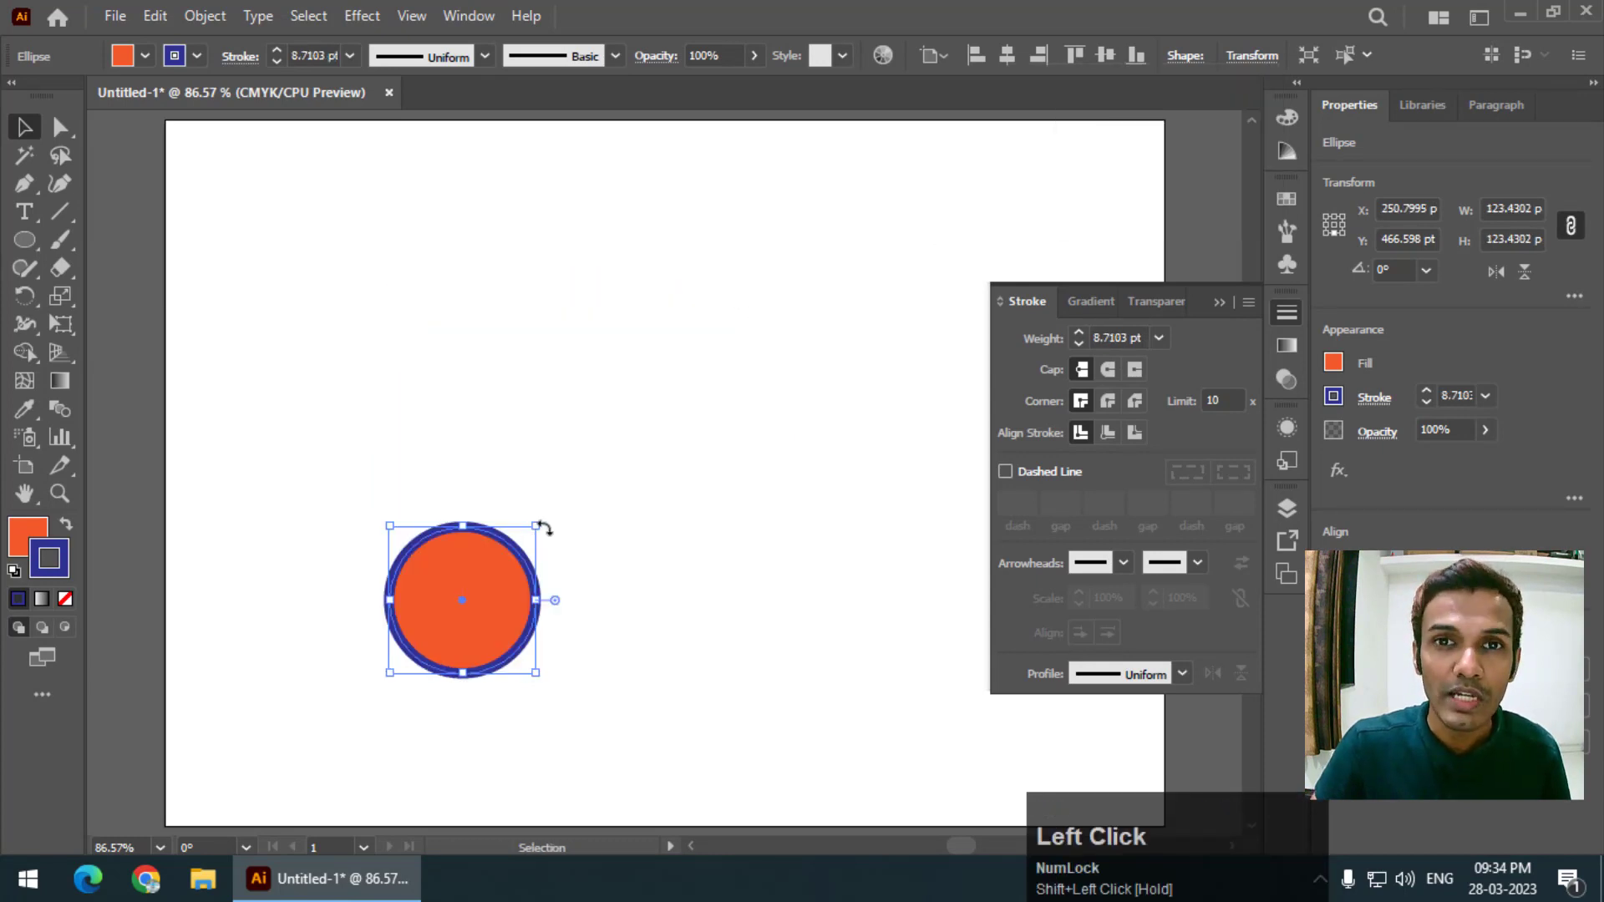
left_click(539, 529, "shift")
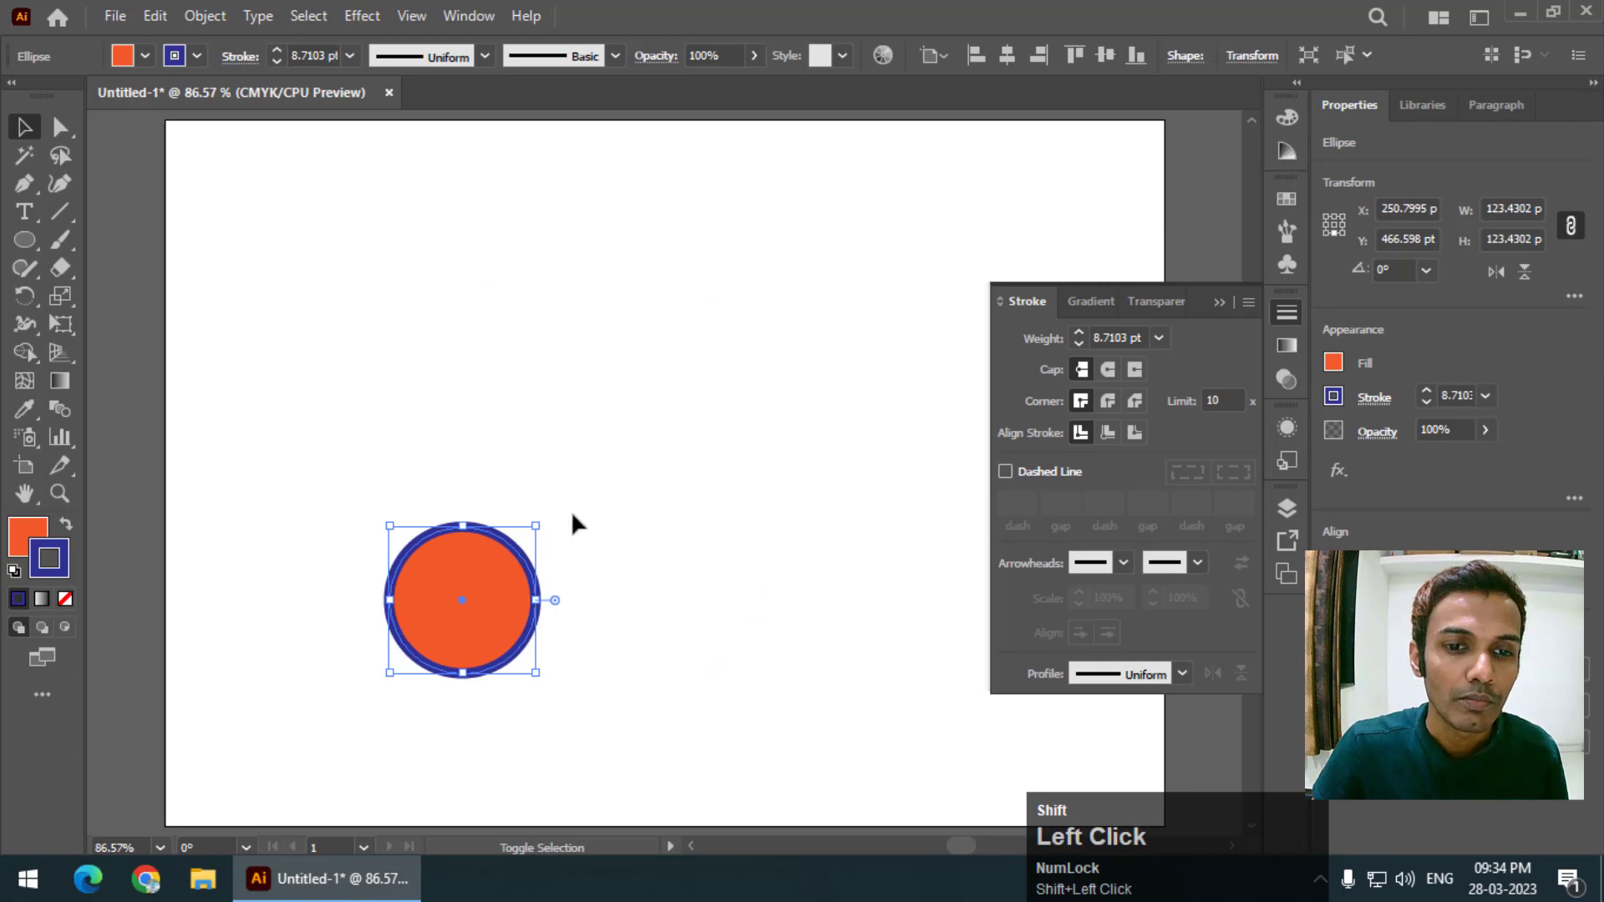
Enlarge the circle proportionally to about 364 pt wide with stroke scaling on and check the Scale Strokes & Effects setting
mouse_move(539, 529)
left_mouse_down()
mouse_move(916, 197)
mouse_move(564, 573)
mouse_move(467, 595)
mouse_move(920, 204)
mouse_move(864, 199)
mouse_move(730, 368)
mouse_move(601, 461)
left_mouse_up()
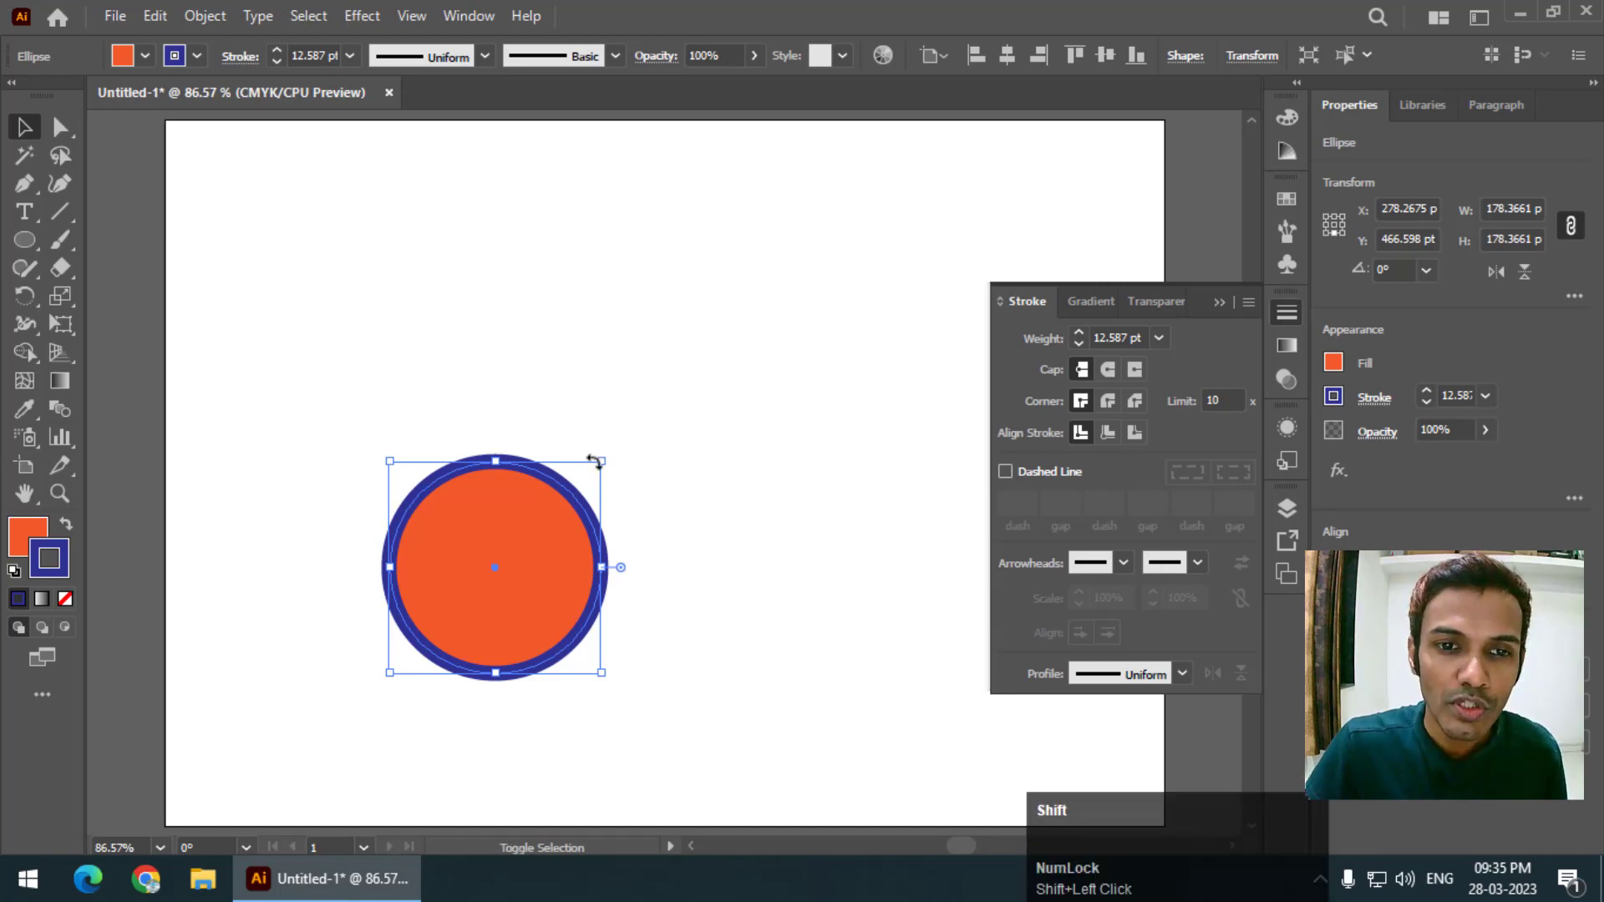
left_click_drag(594, 461, 861, 242)
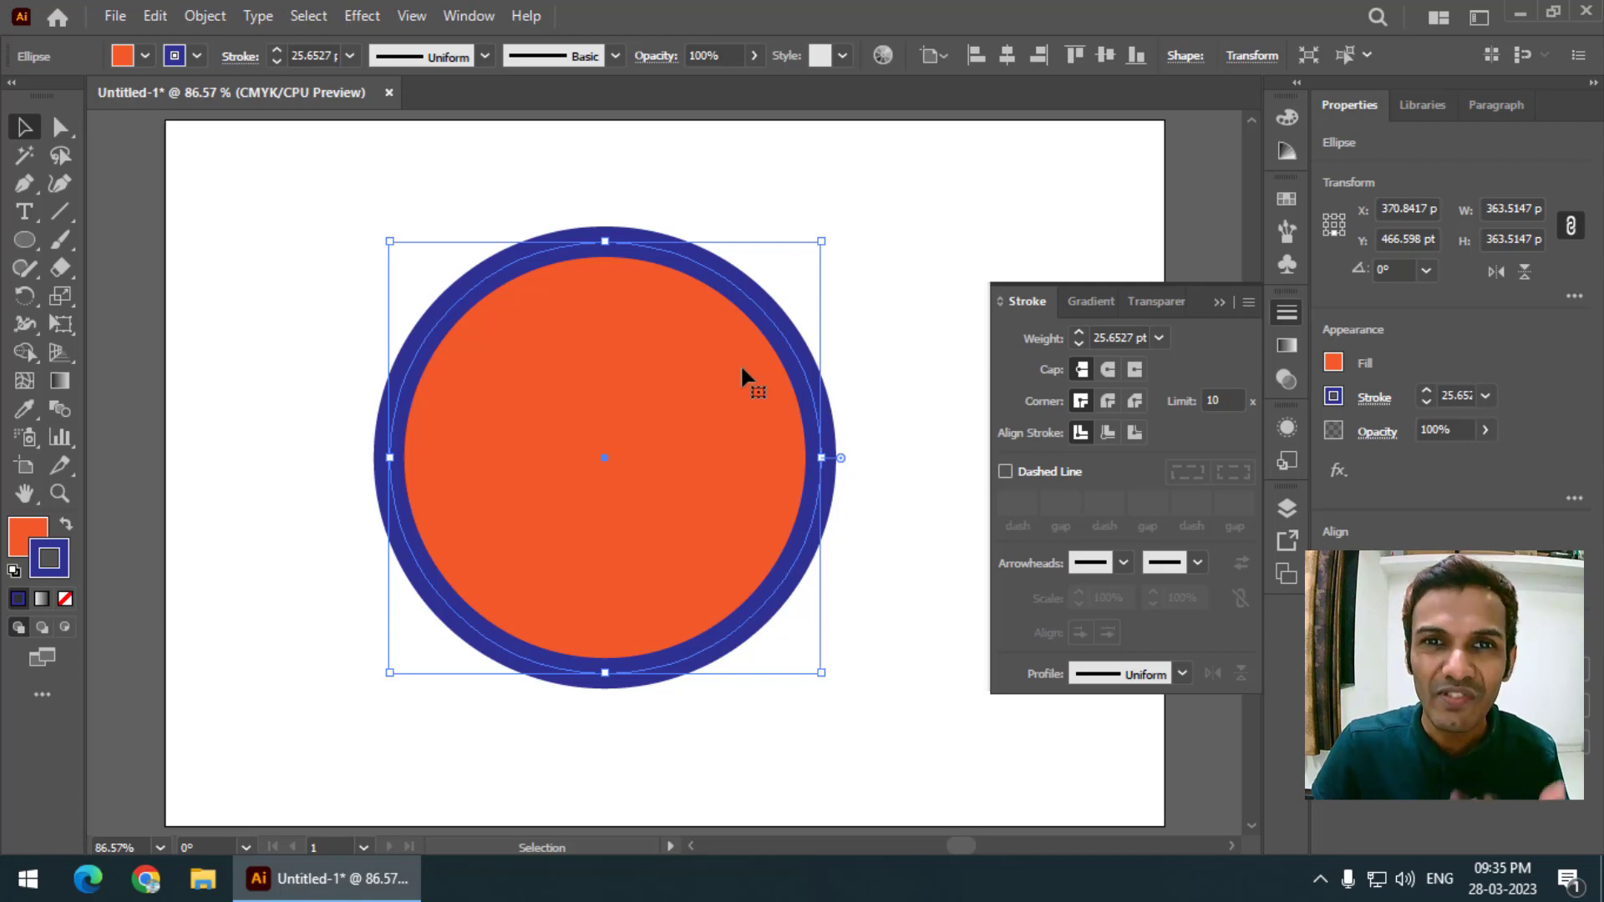
left_click(1285, 316)
left_click(1253, 55)
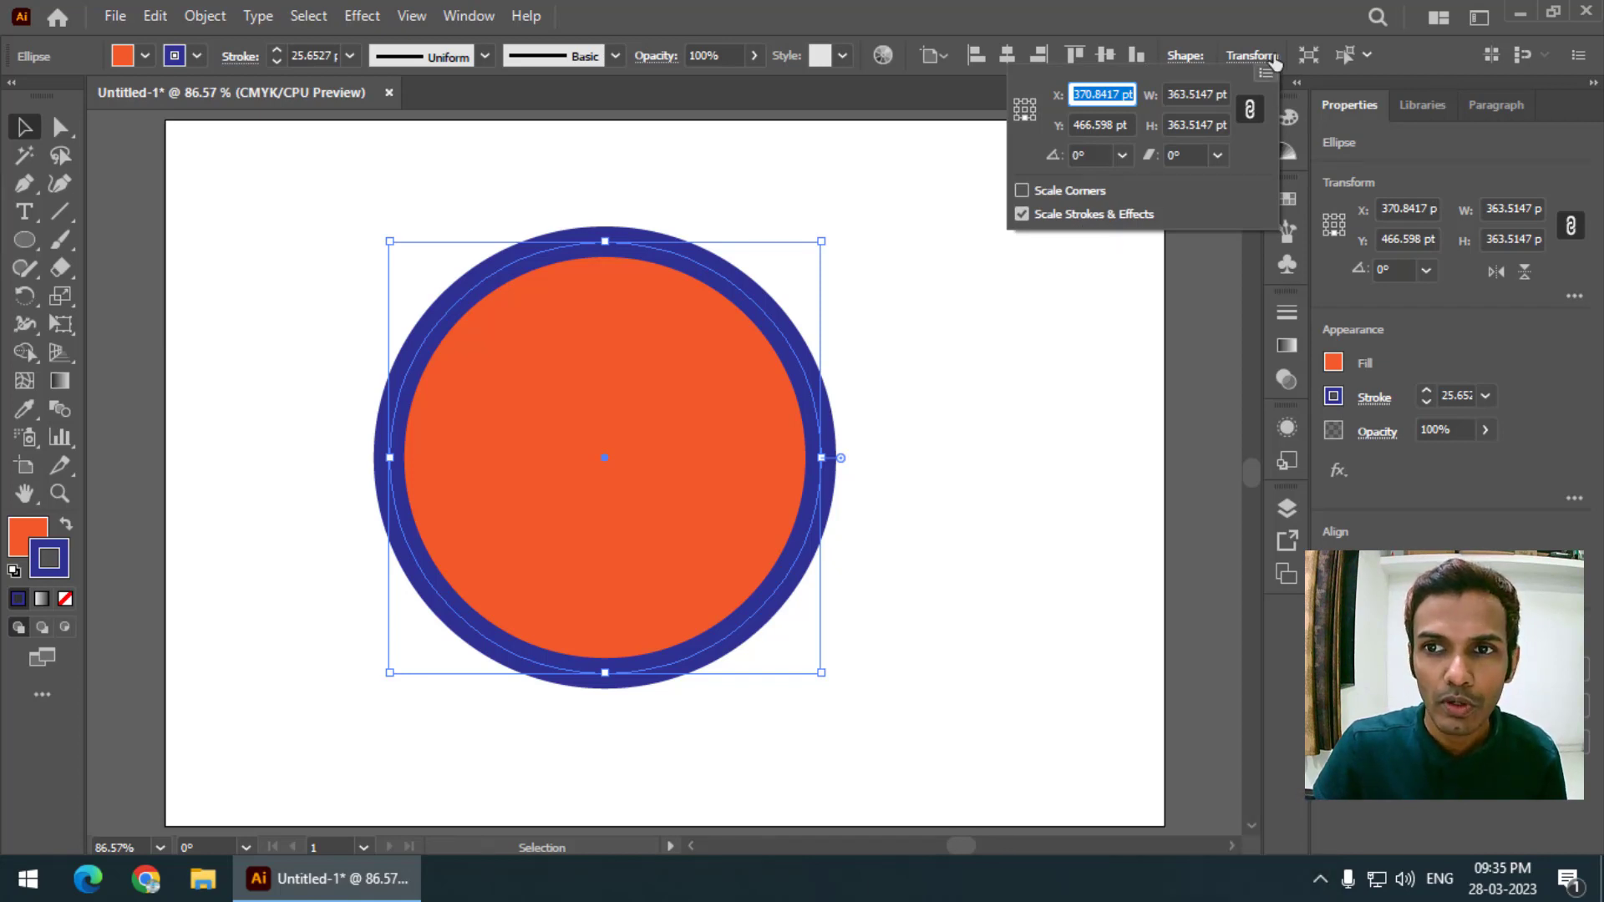
left_click(1245, 9)
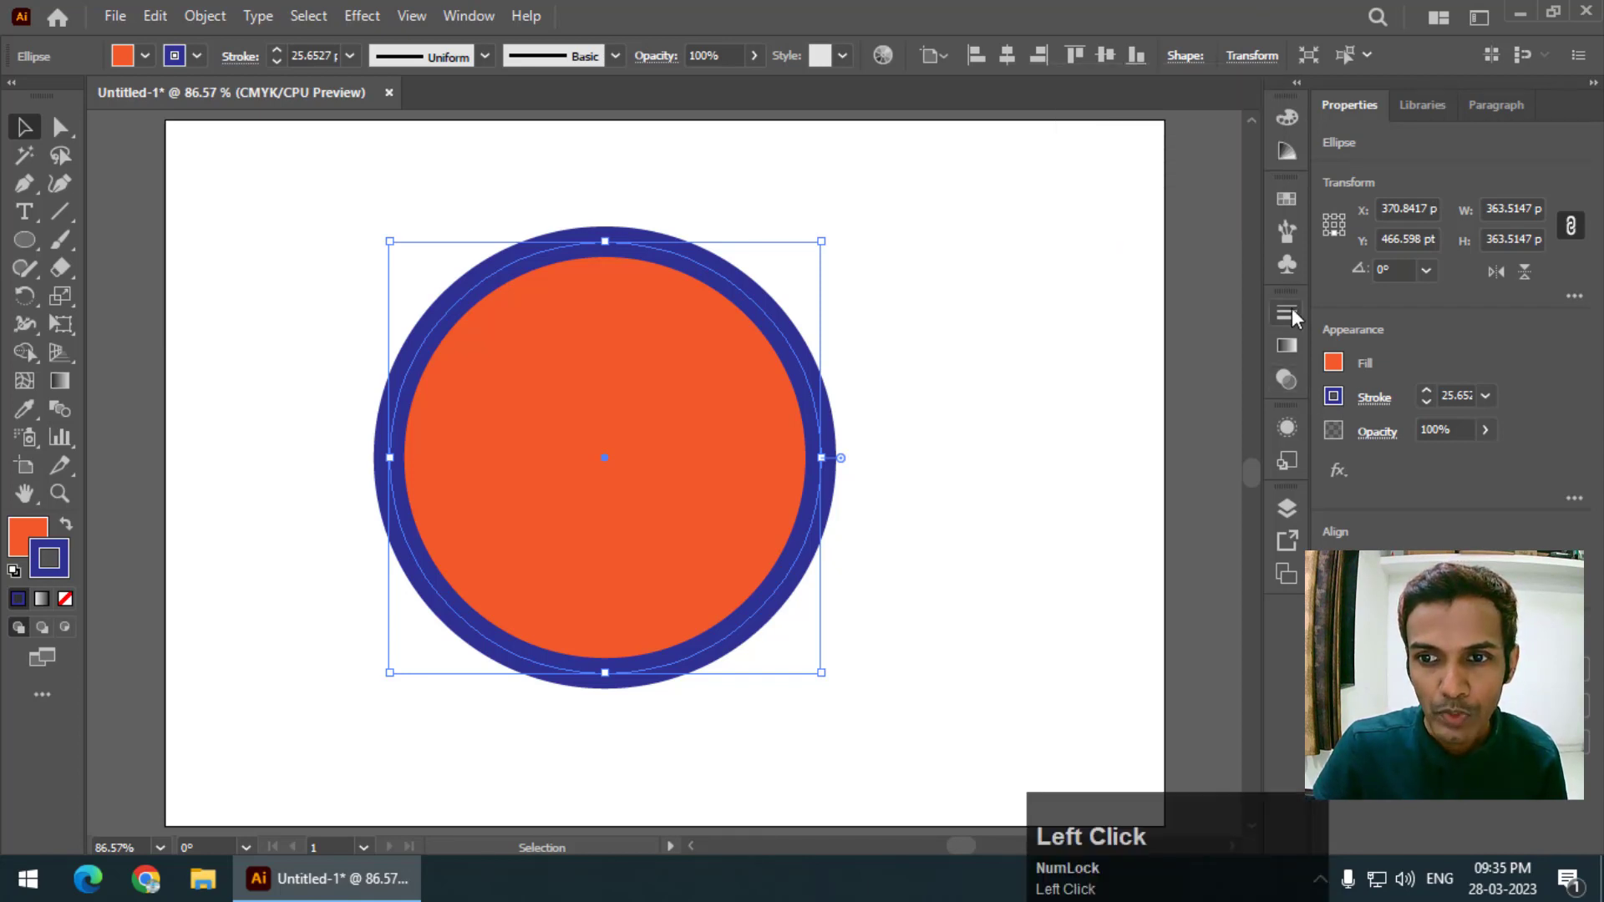
Start adding a Stylize Drop Shadow effect to the whole circle through its appearance attributes
left_click(1295, 433)
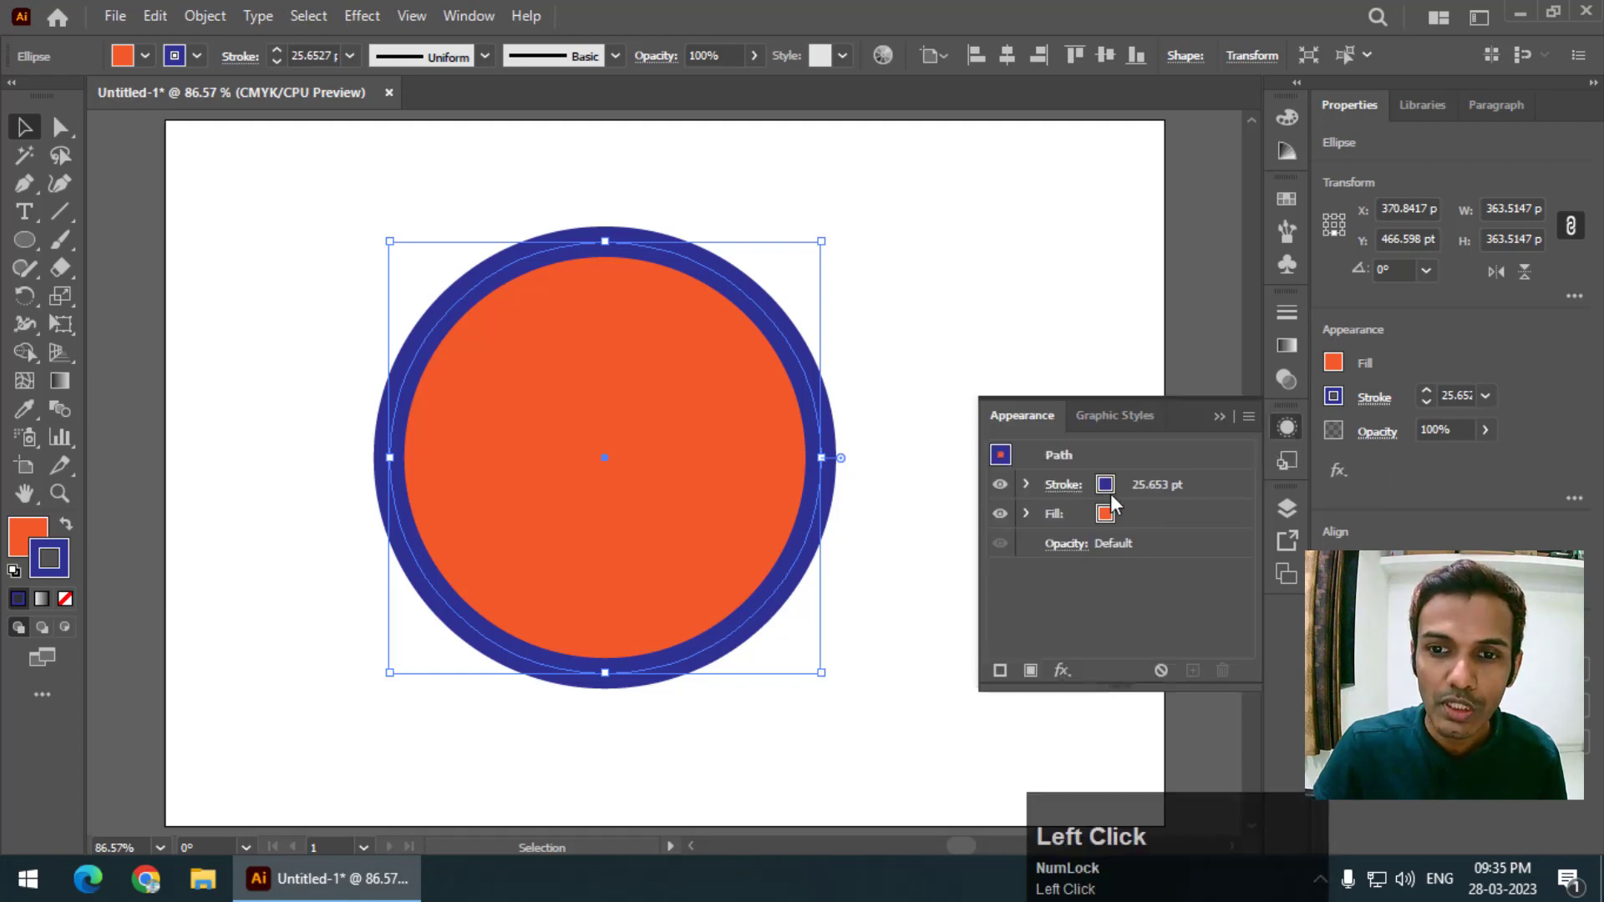
left_click(470, 16)
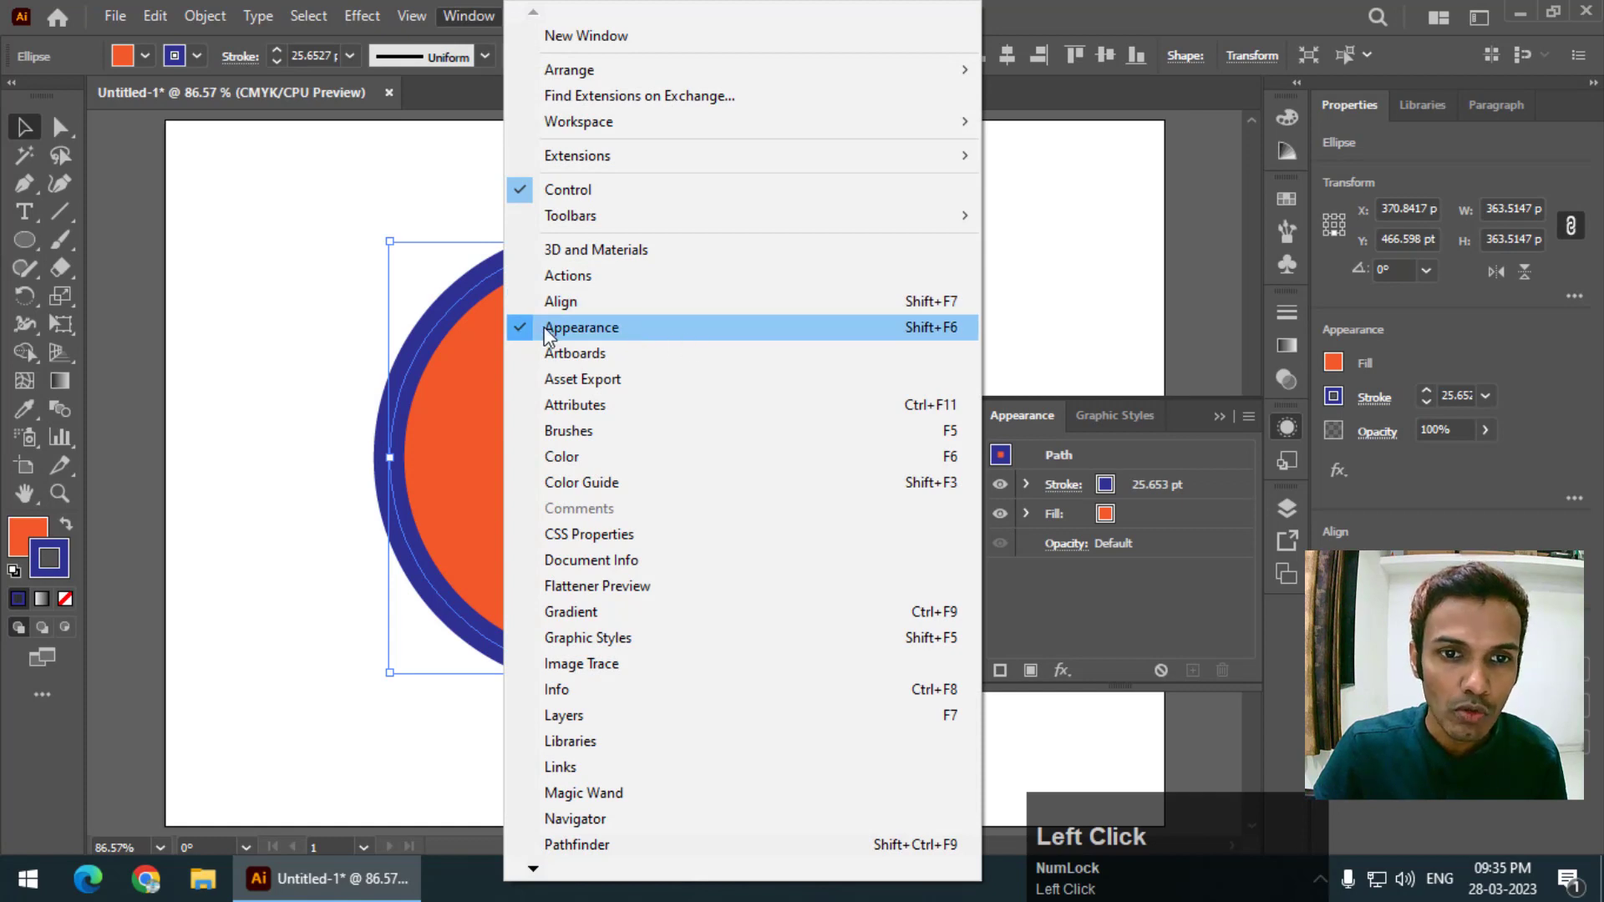
left_click(1105, 415)
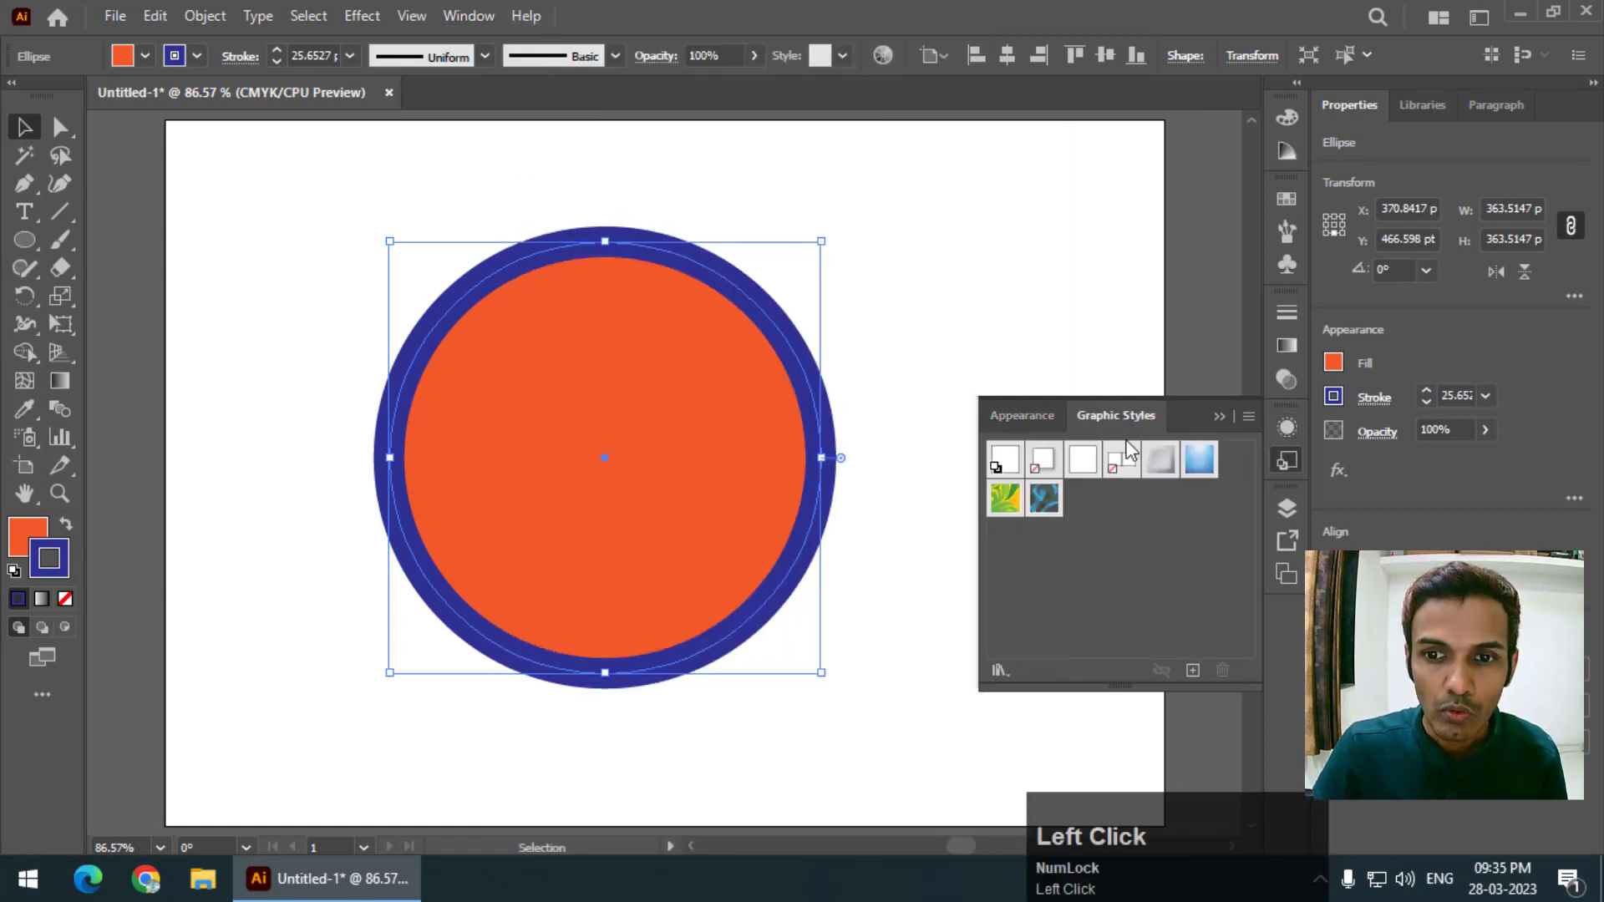
left_click(1033, 418)
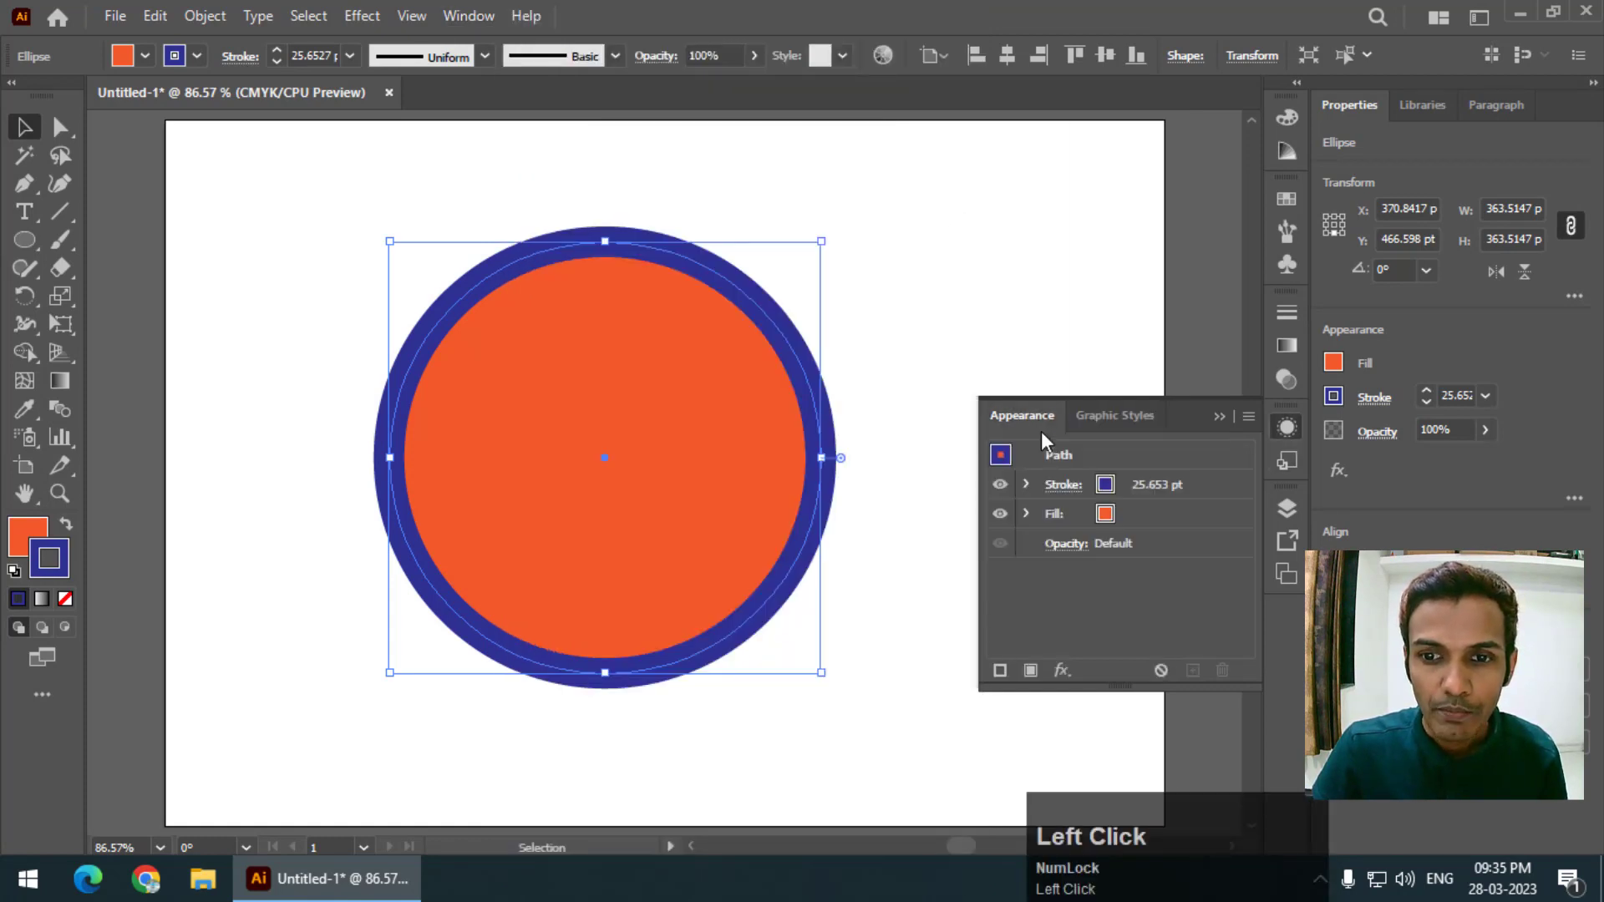
left_click(1061, 671)
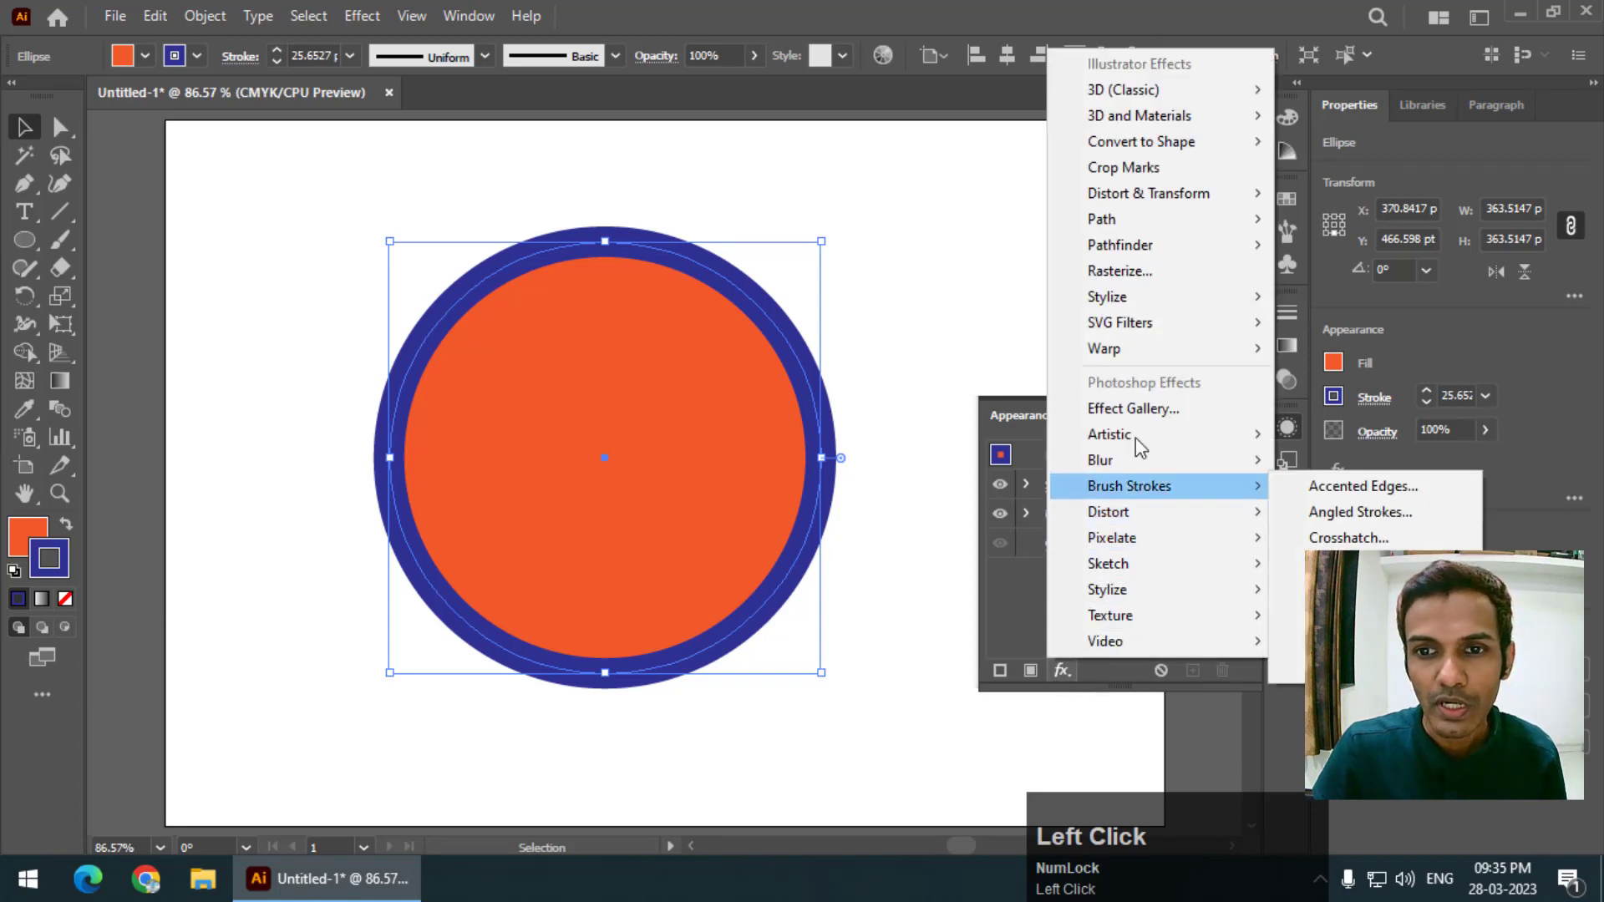
mouse_move(1141, 299)
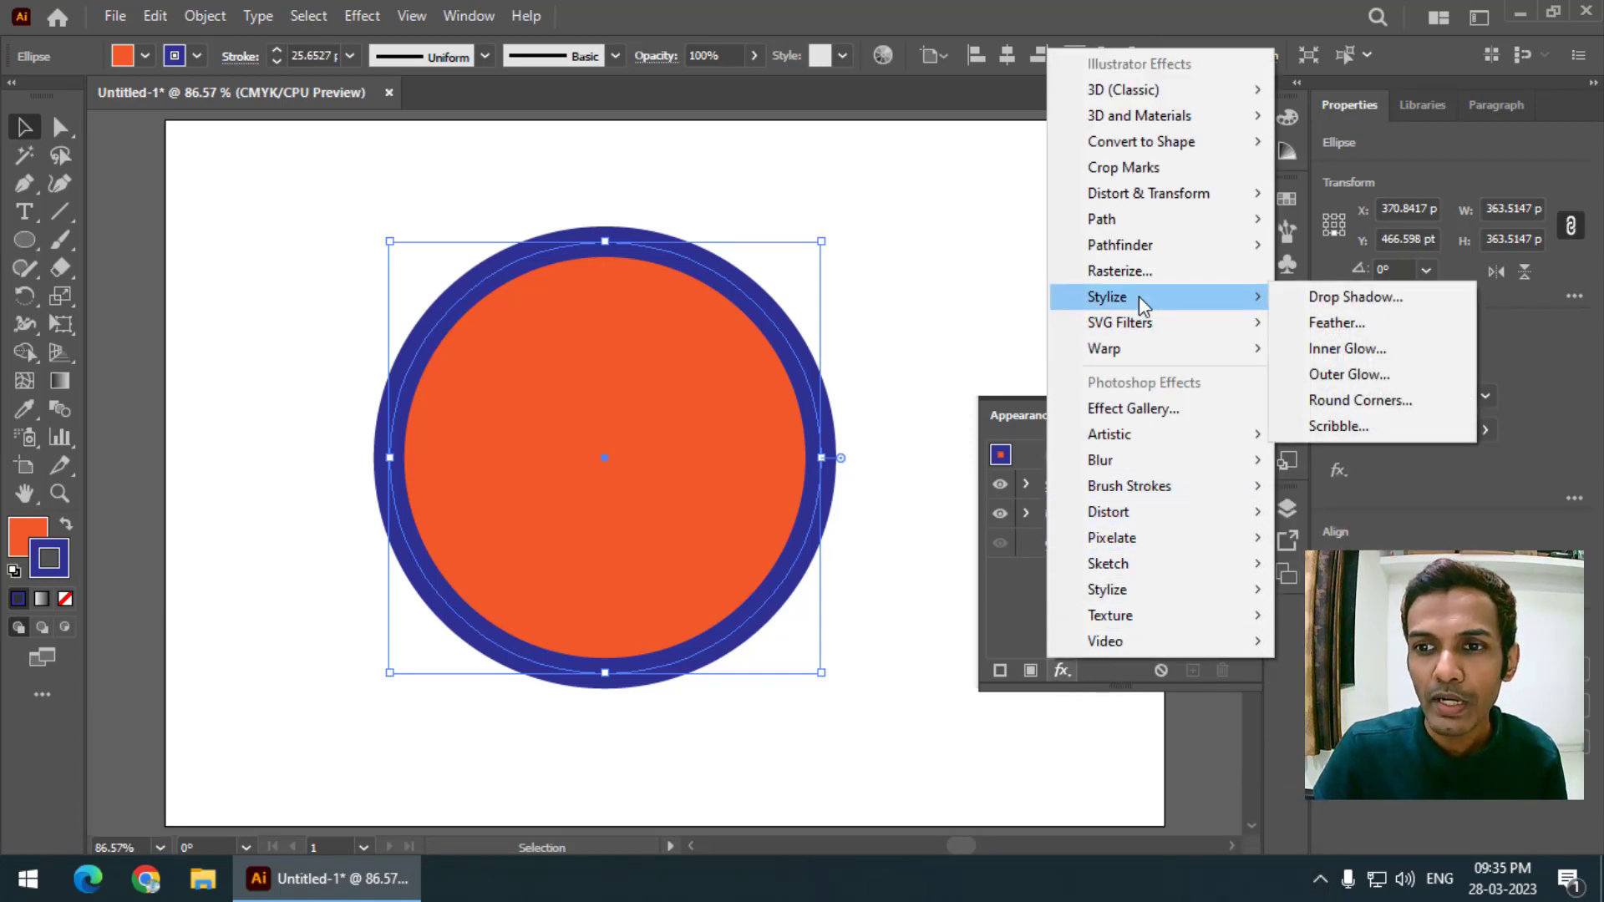
left_click(1350, 298)
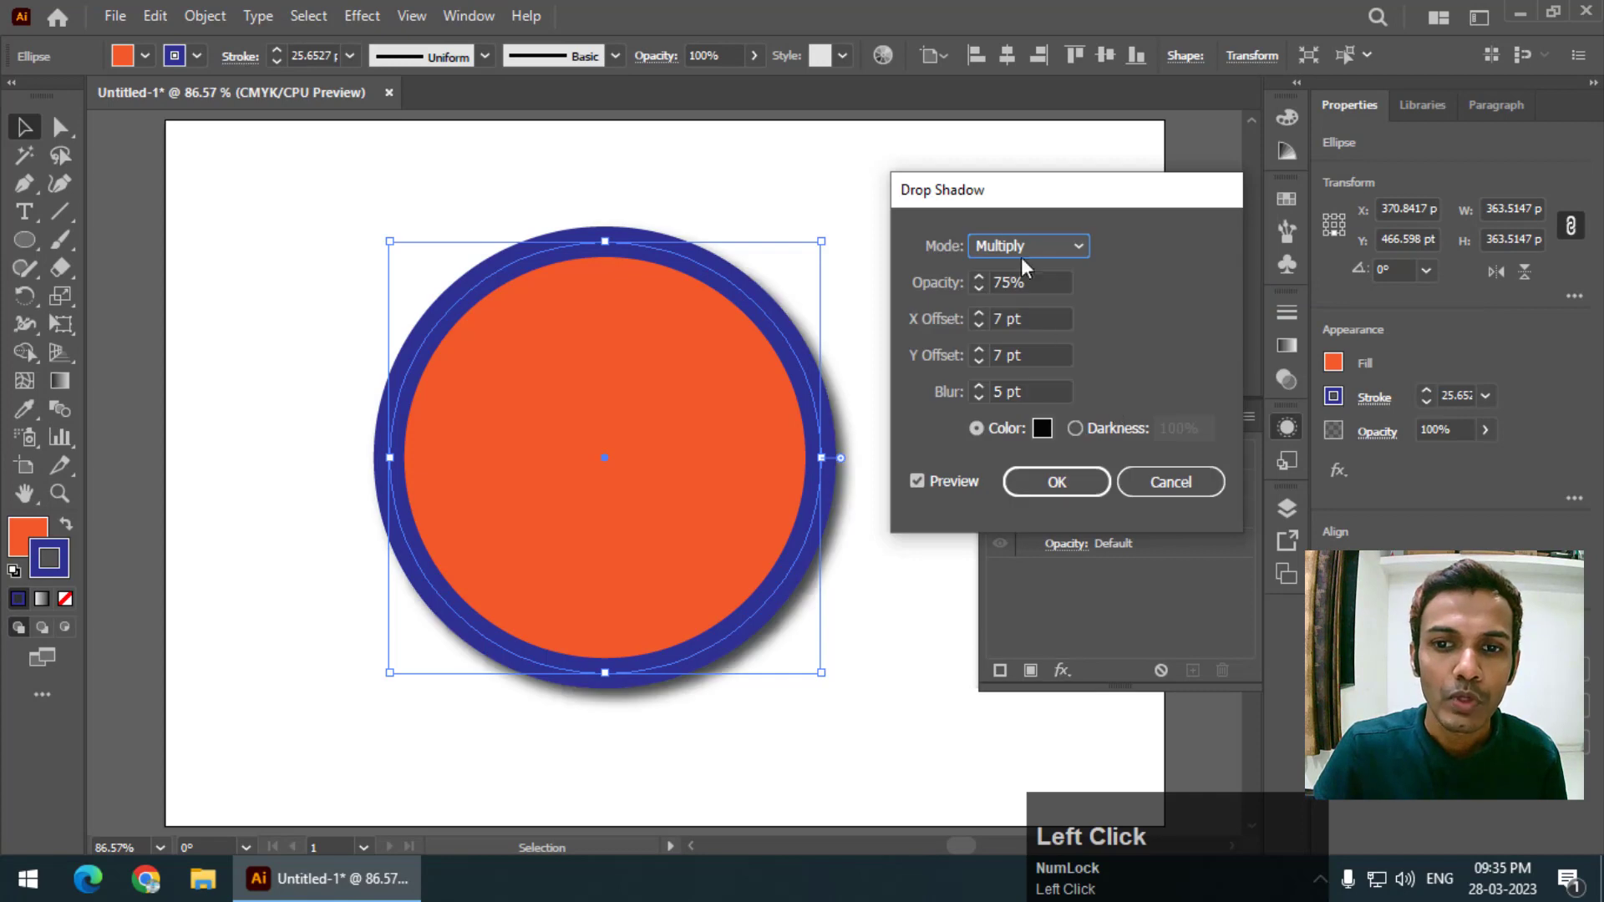
Set the drop shadow's blending mode to Normal and its opacity to 100%
left_click(1069, 255)
left_click(1045, 270)
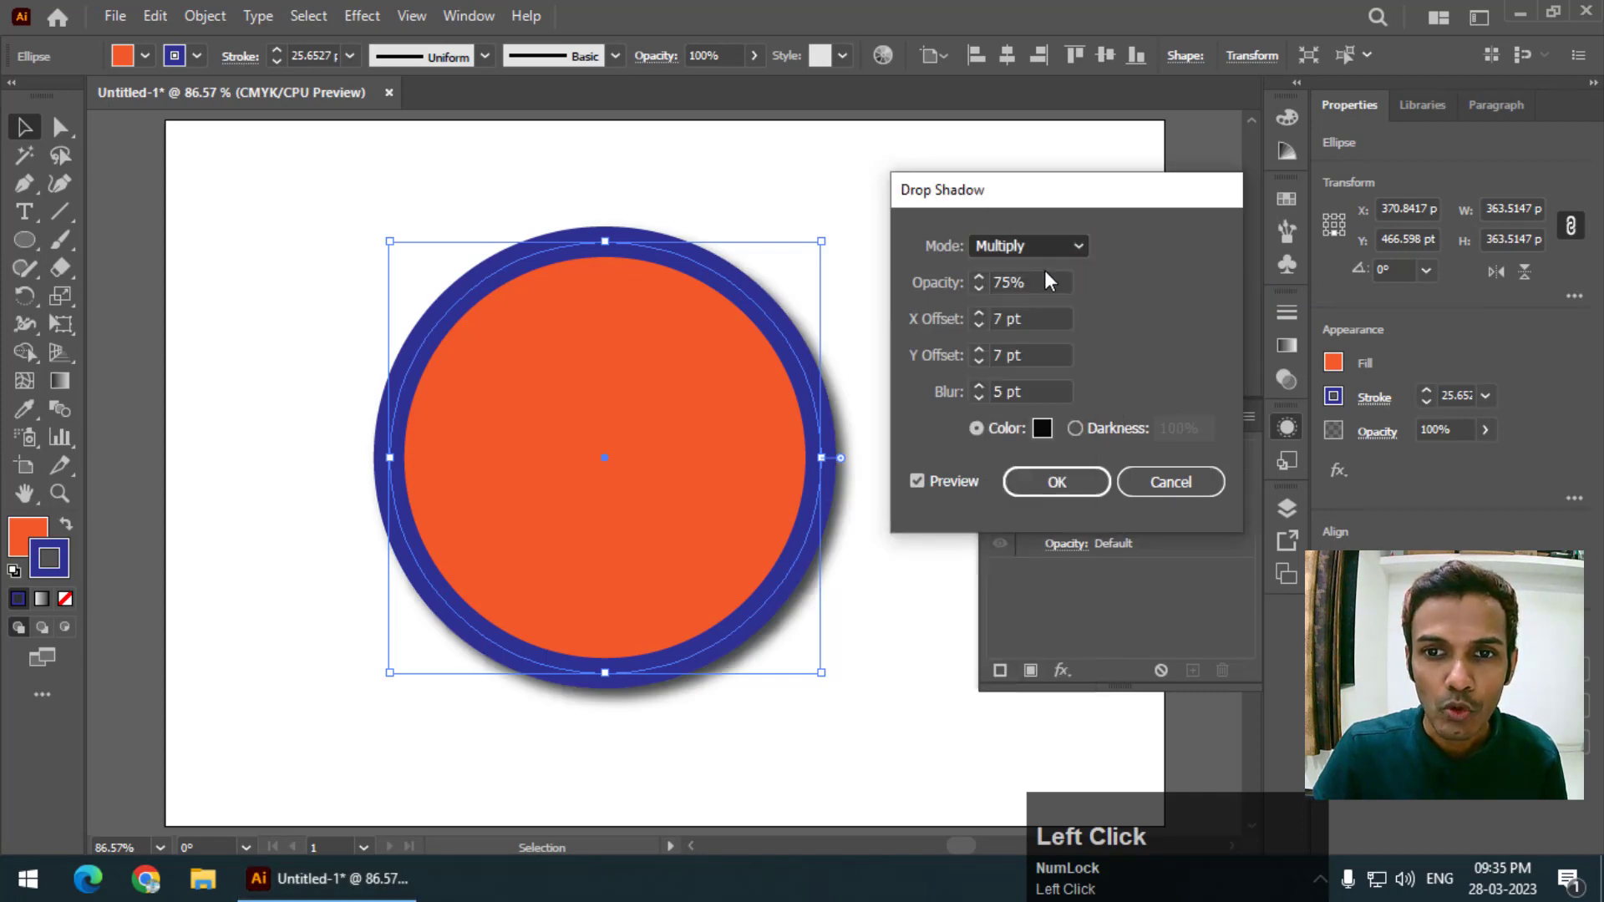
left_click(1040, 284)
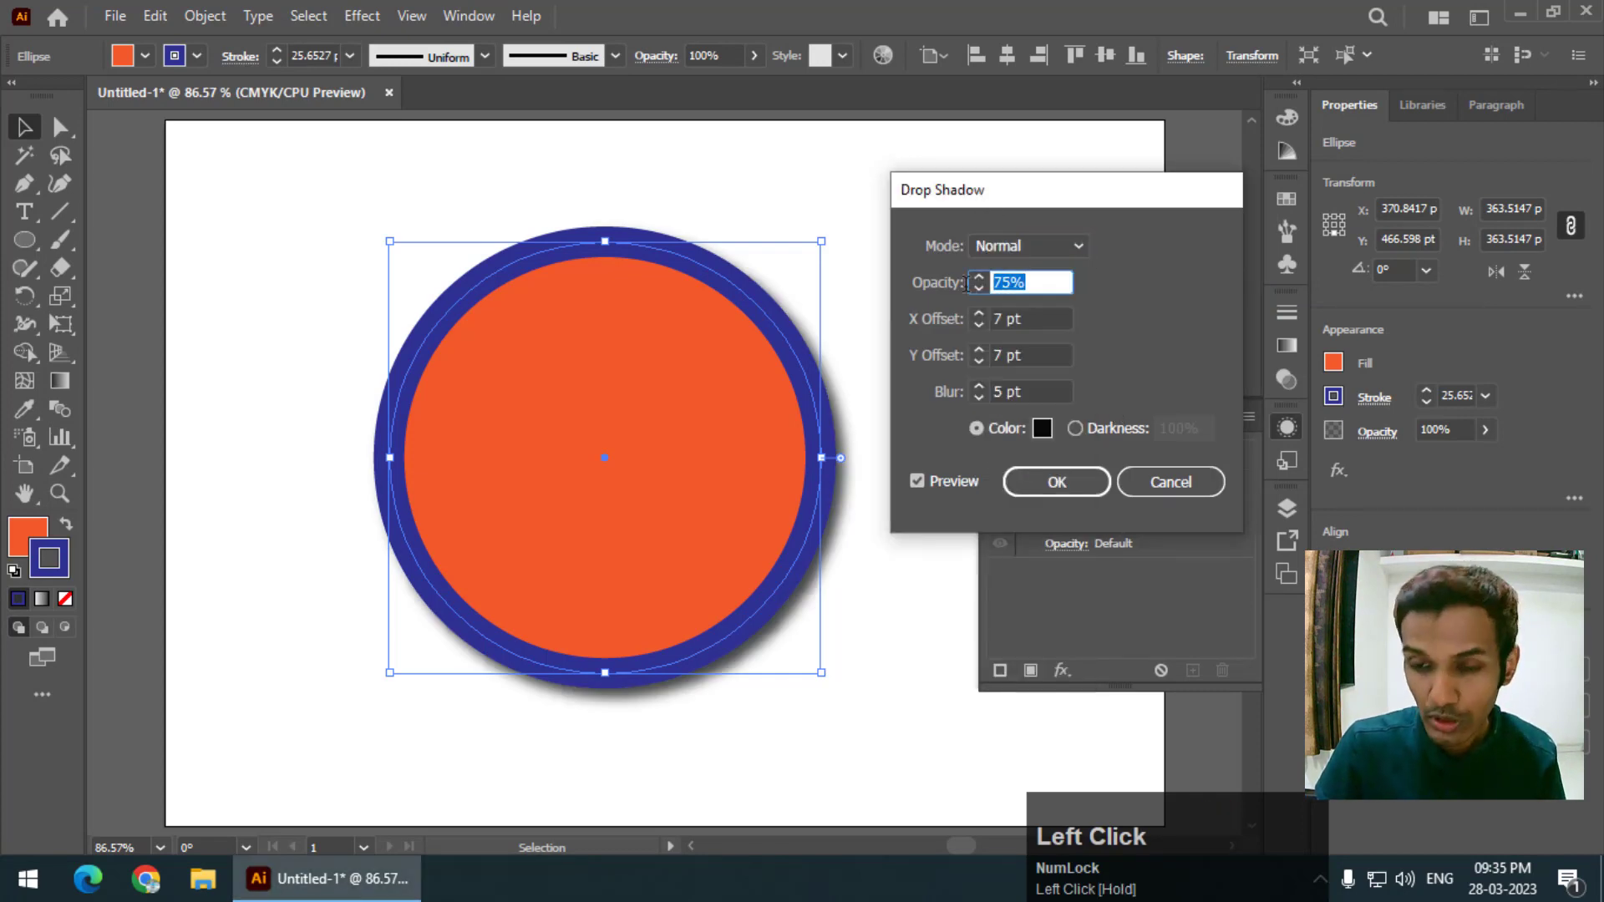
type("100")
Set the drop shadow's X offset to 11 pt and Y offset to 14 pt, and apply the effect
left_click(979, 315)
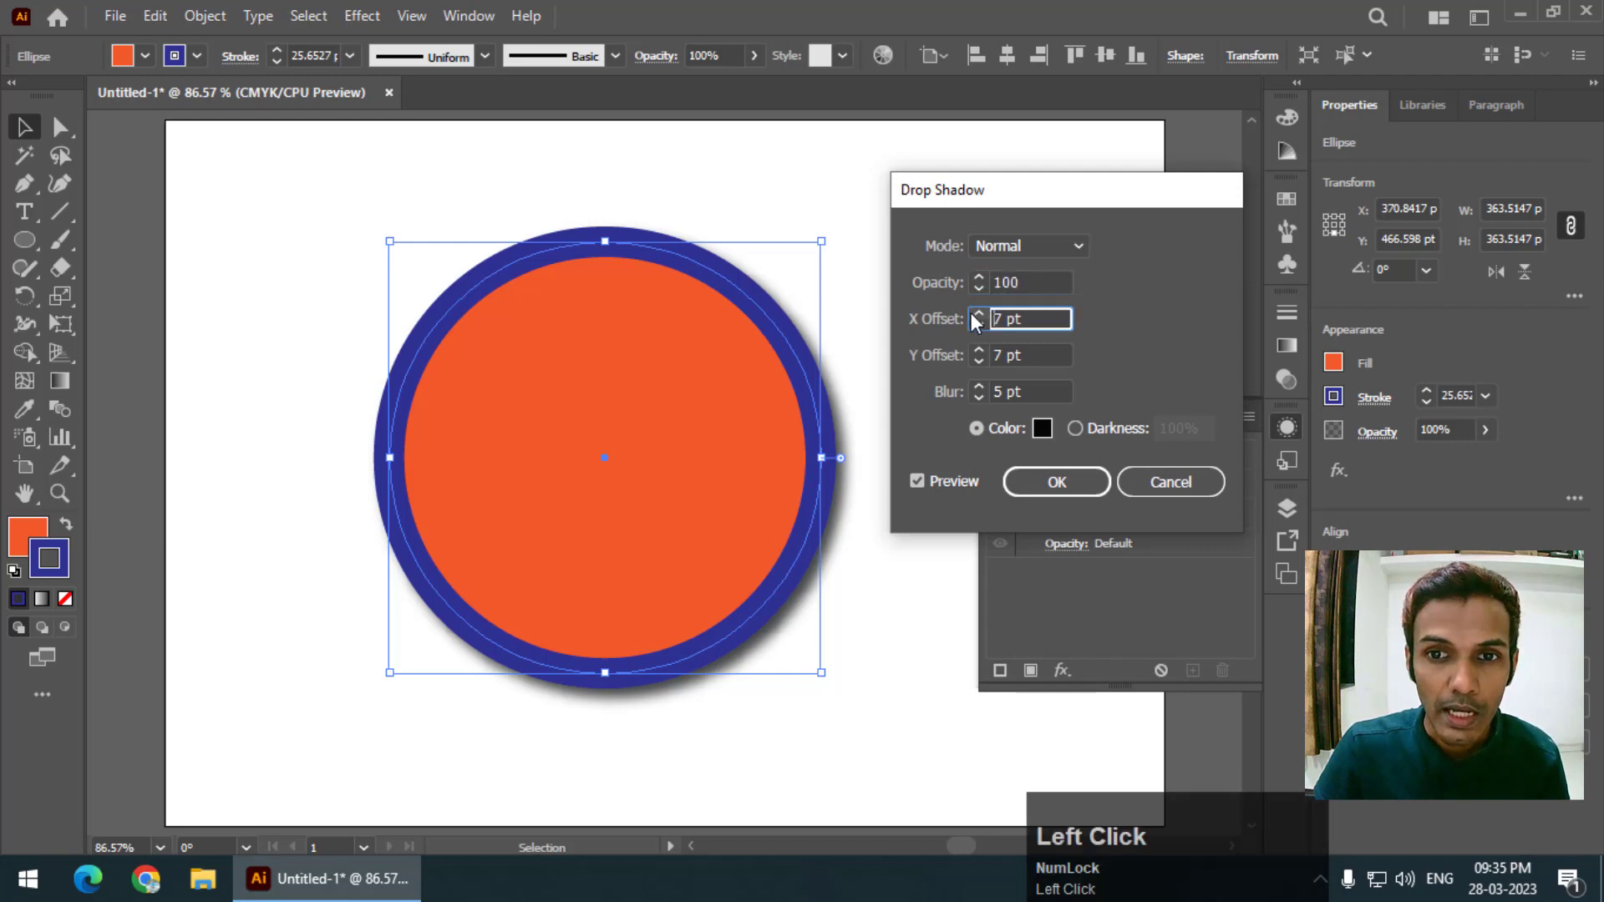
left_click(979, 314)
left_click(979, 349)
left_click(979, 349)
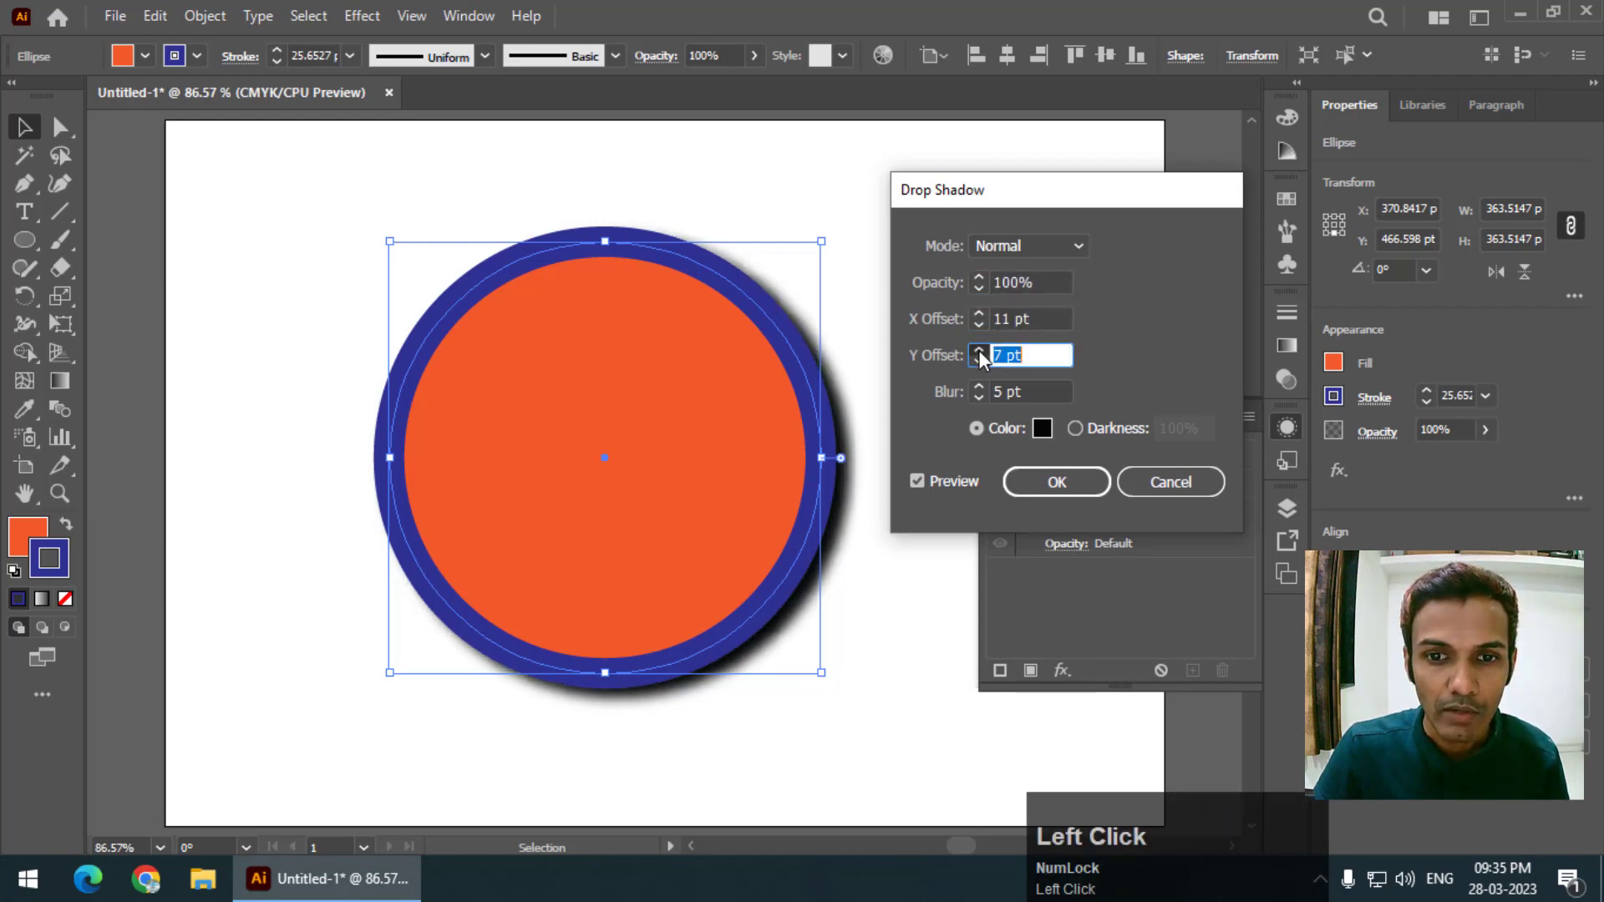
left_click(979, 349)
left_click(979, 349)
left_click(979, 350)
left_click(980, 349)
left_click(980, 349)
left_click_drag(1015, 200, 1088, 209)
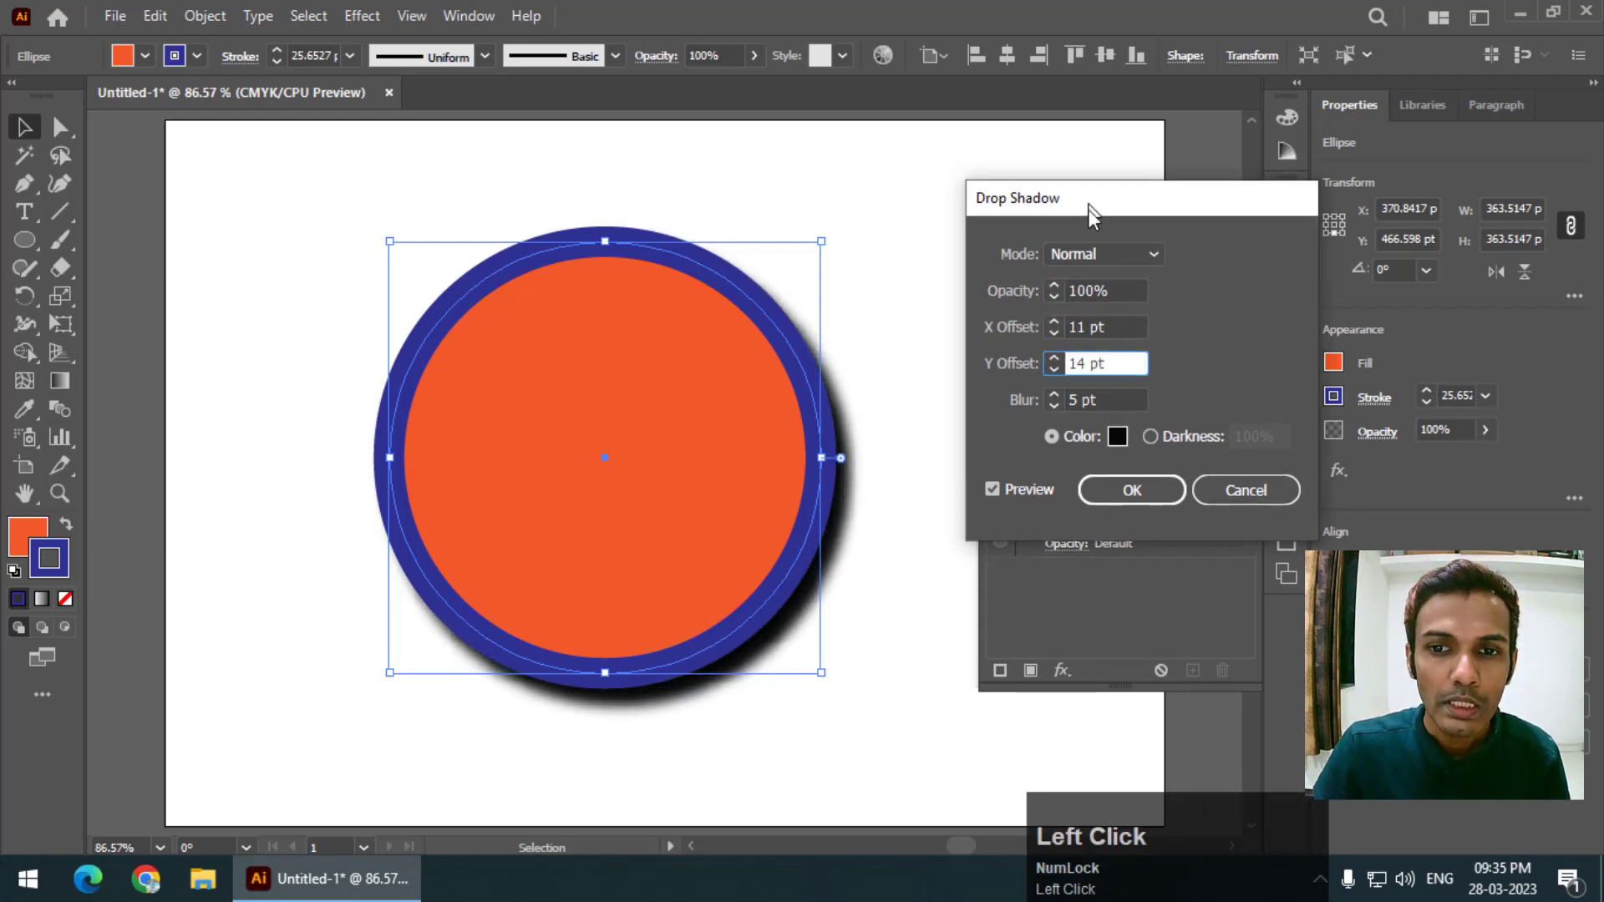
left_click(1120, 491)
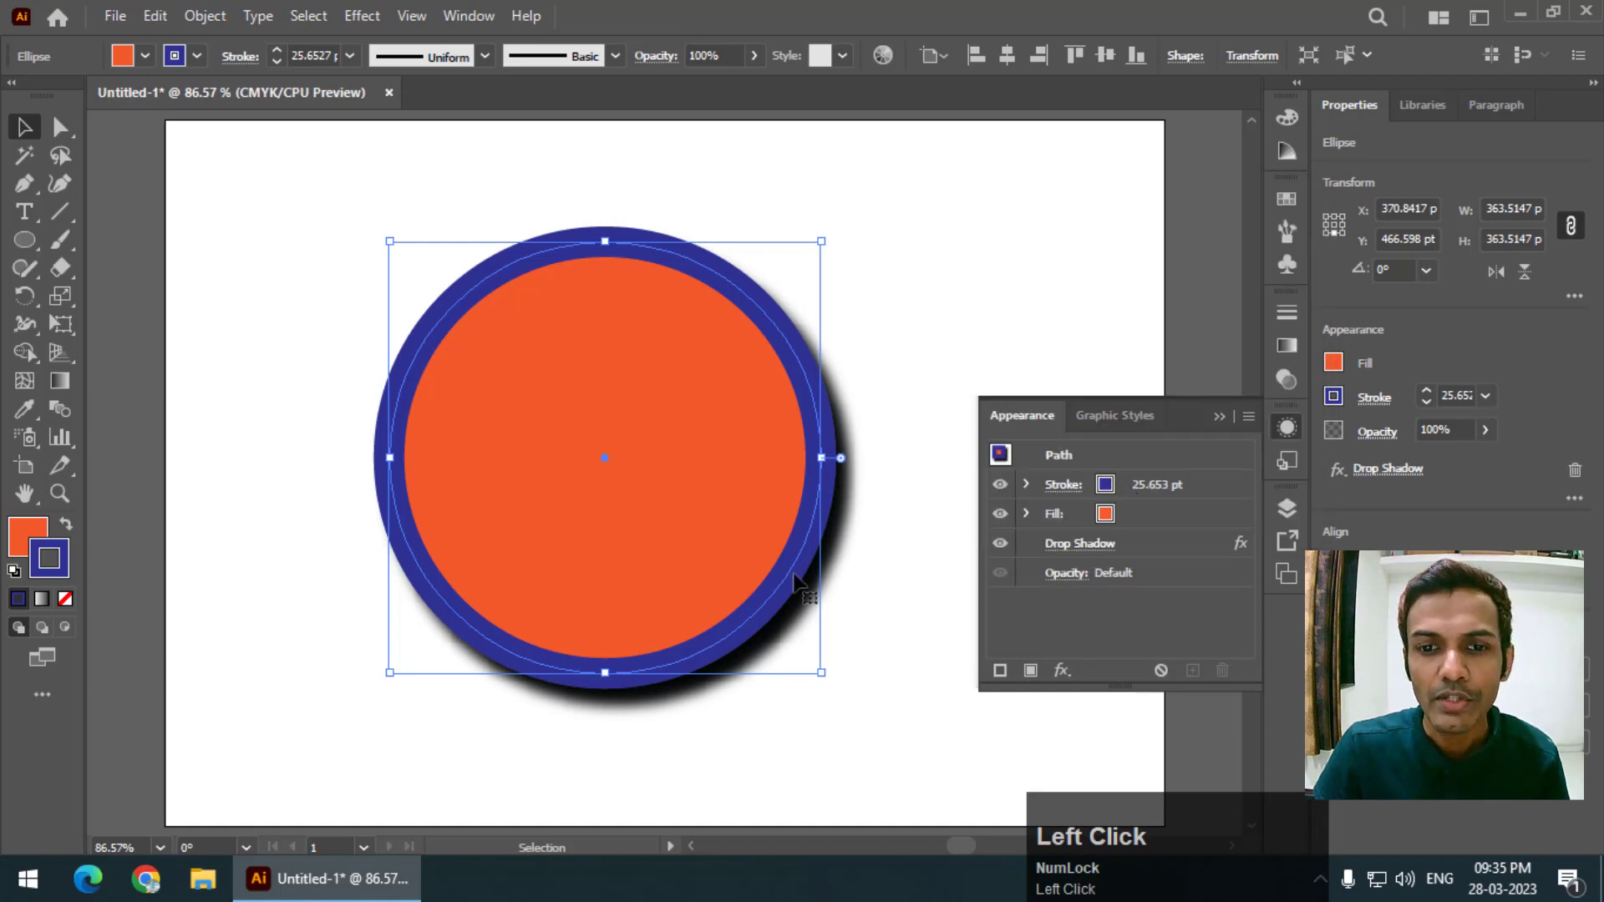
Check that Scale Strokes & Effects is on, shrink the shadowed circle proportionally to about 104 pt wide, and deselect it
left_click(1288, 428)
left_click(1253, 55)
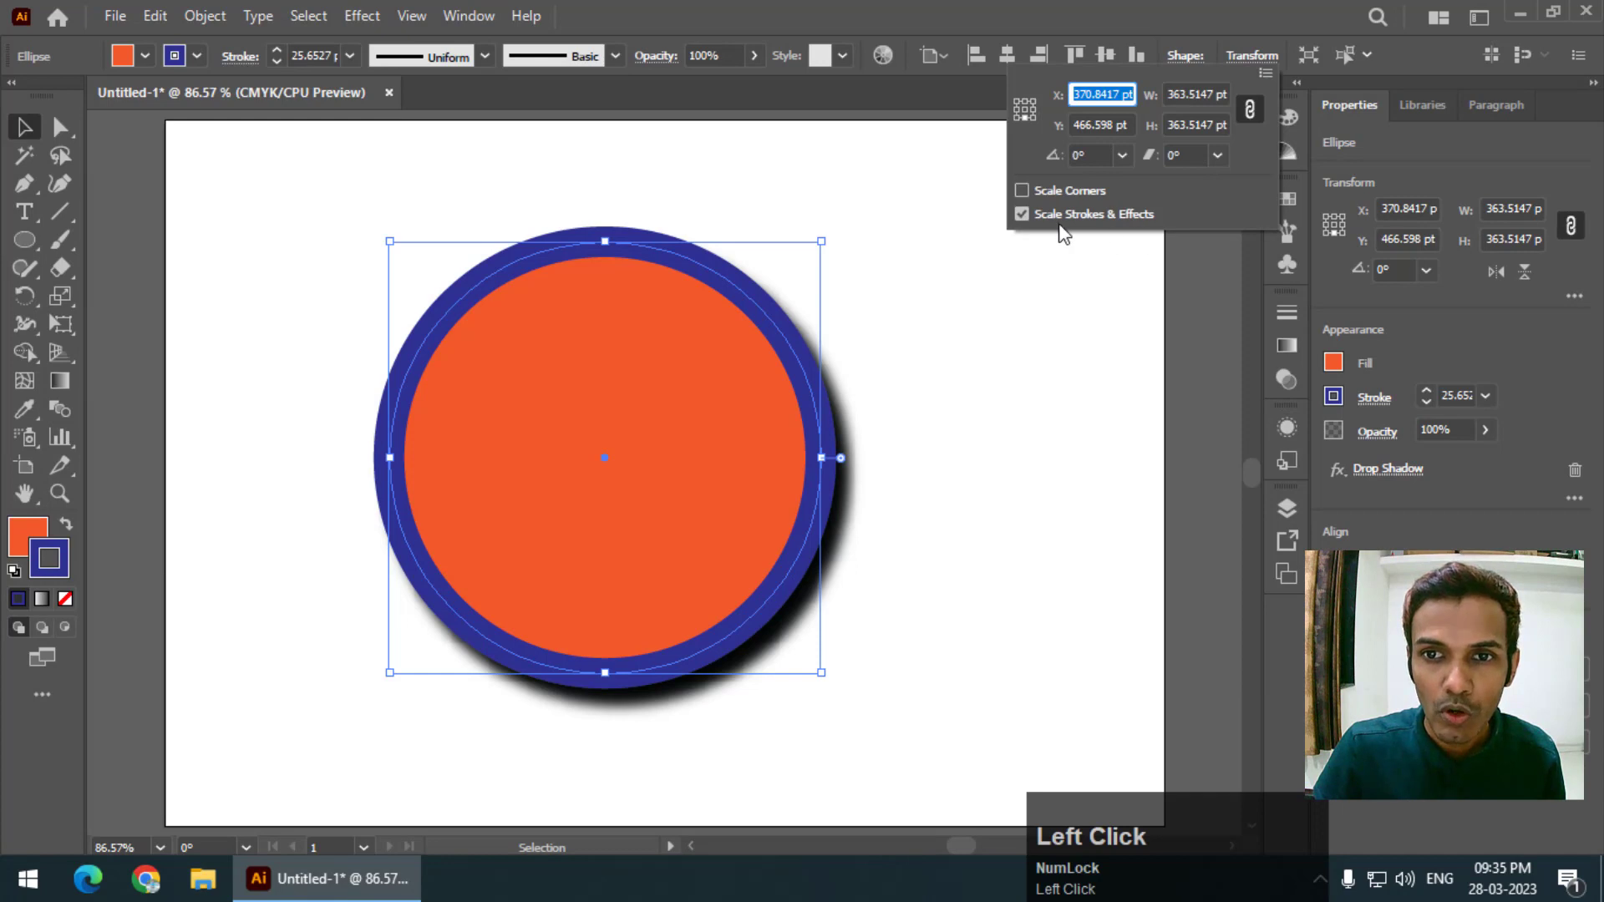
left_click(1208, 44)
left_click_drag(820, 241, 513, 549)
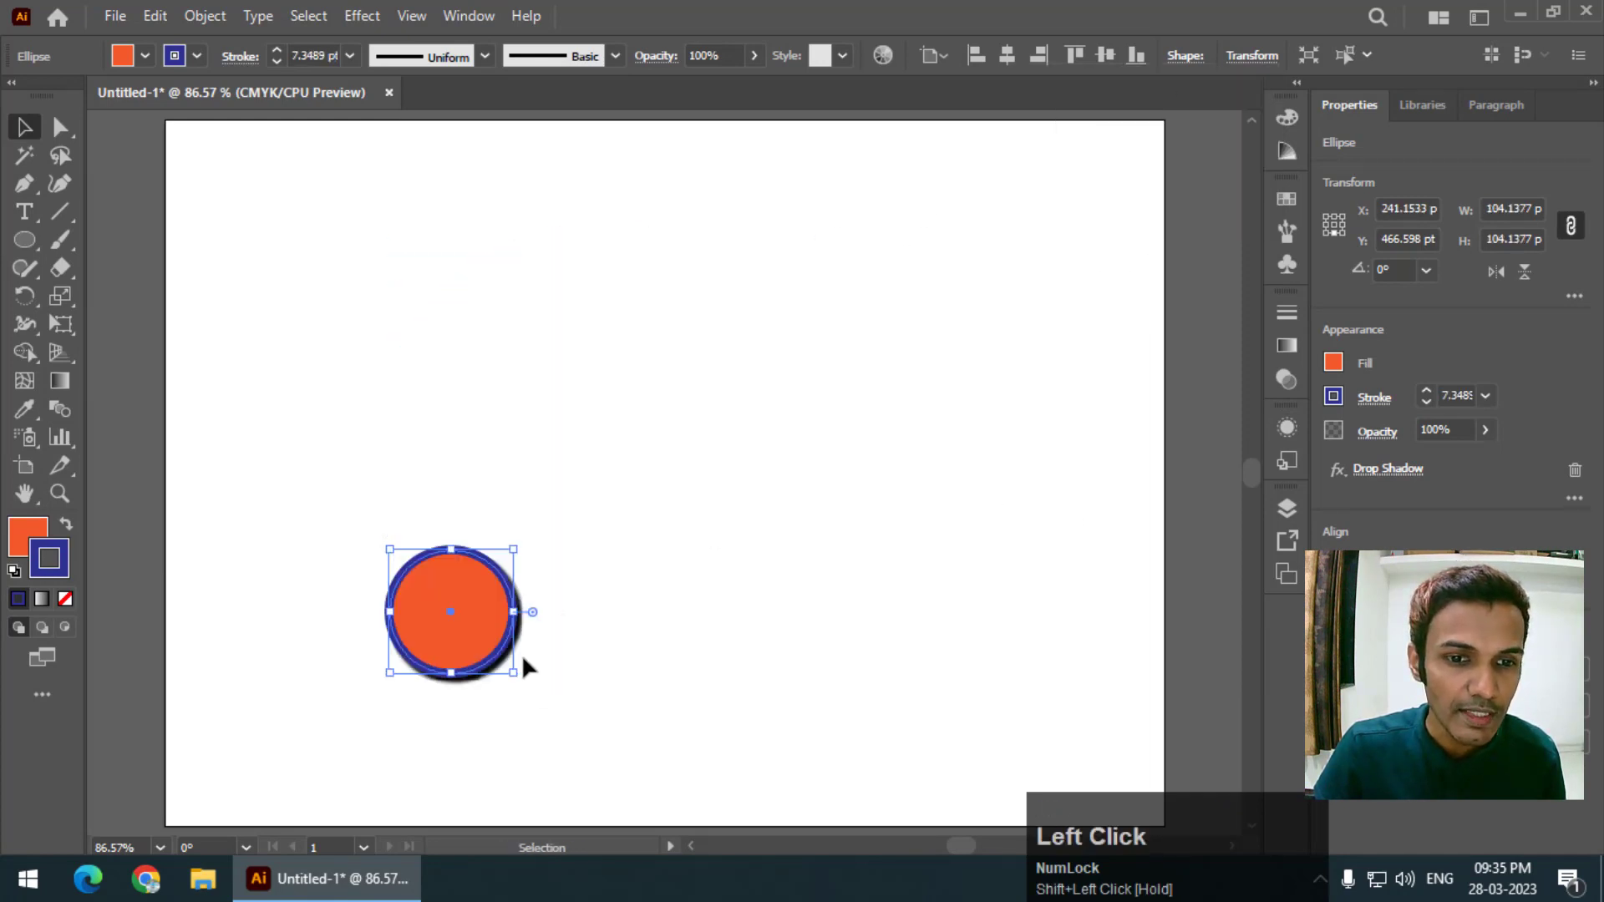
left_click(670, 614)
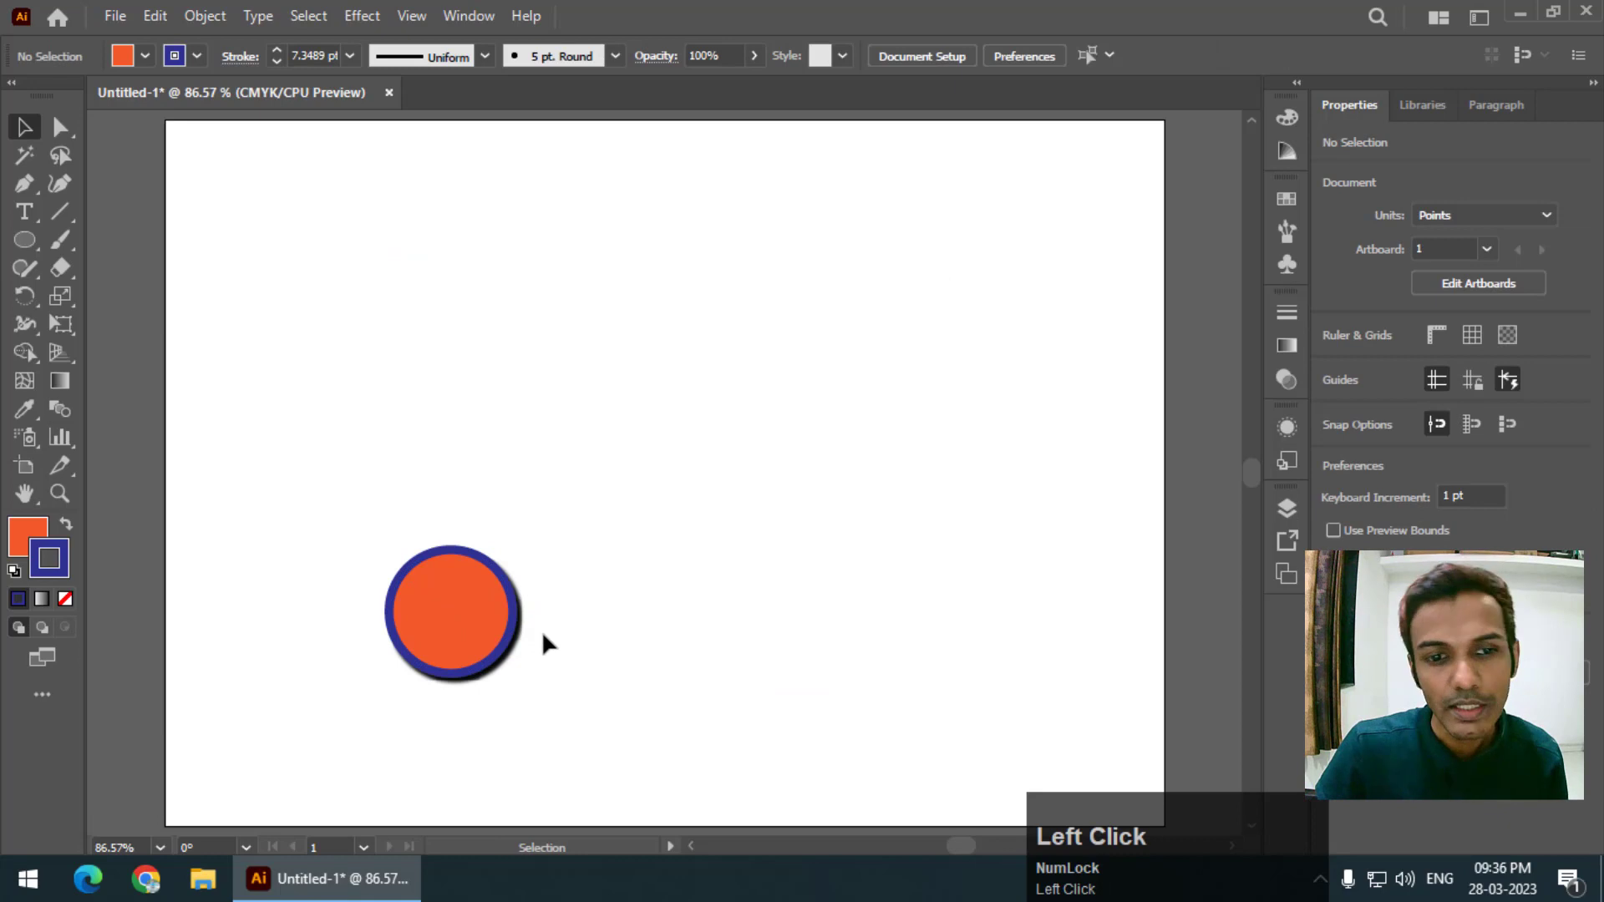
Enlarge the shadowed circle proportionally to about 432 pt wide and move it slightly up the artboard
left_click(488, 612)
mouse_move(513, 549)
left_mouse_down()
mouse_move(1045, 161)
mouse_move(926, 491)
mouse_move(774, 537)
left_mouse_up()
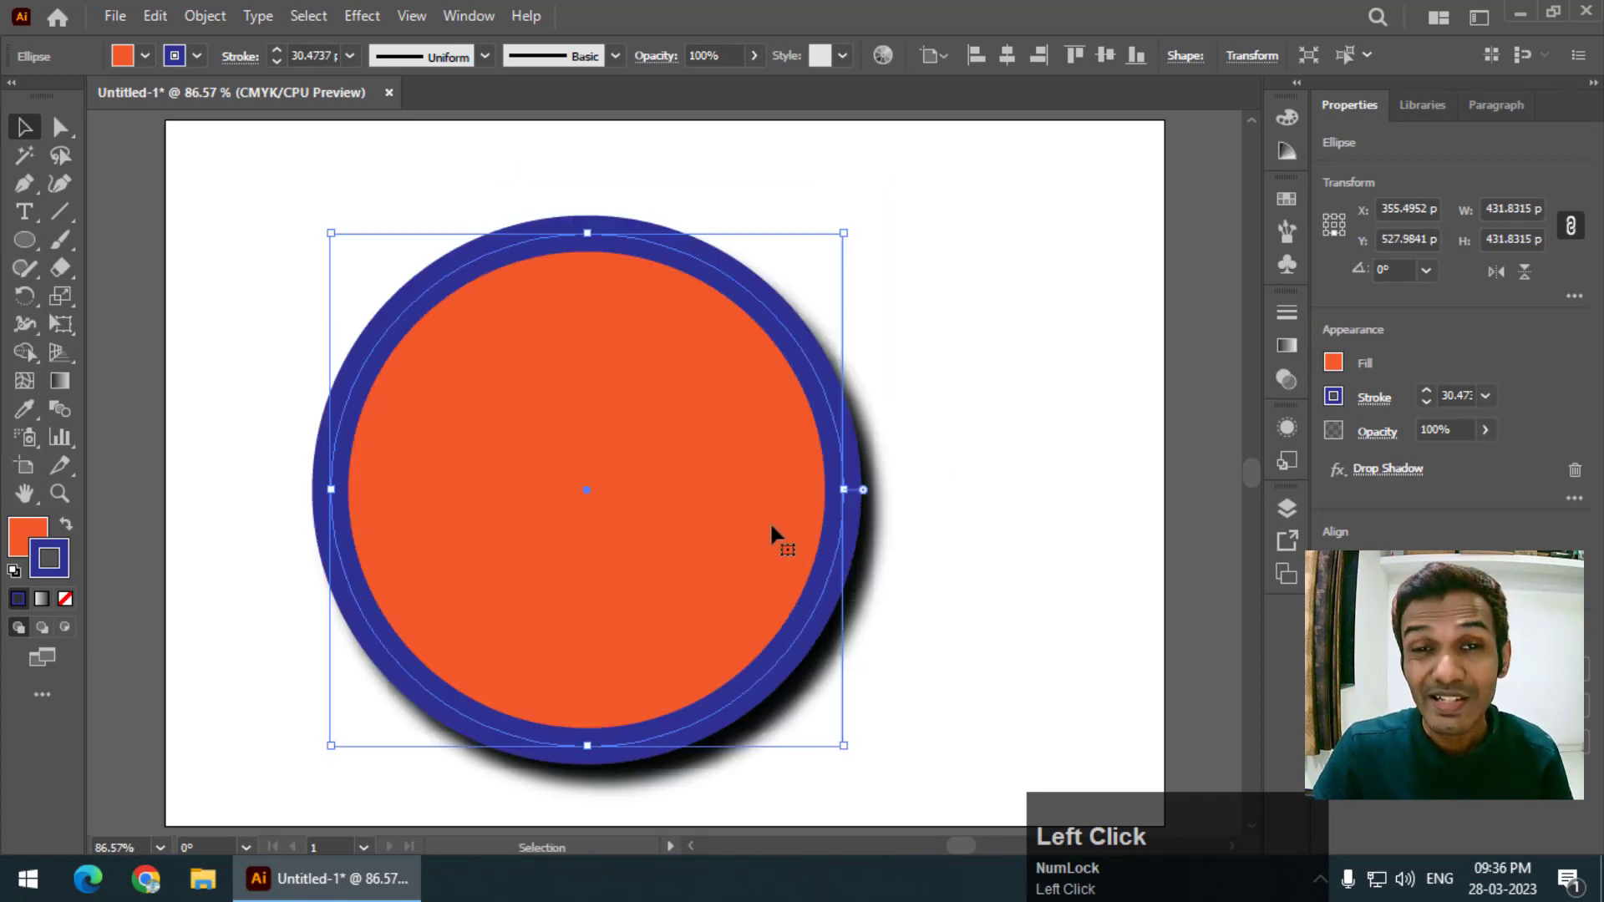
left_click_drag(748, 477, 759, 453)
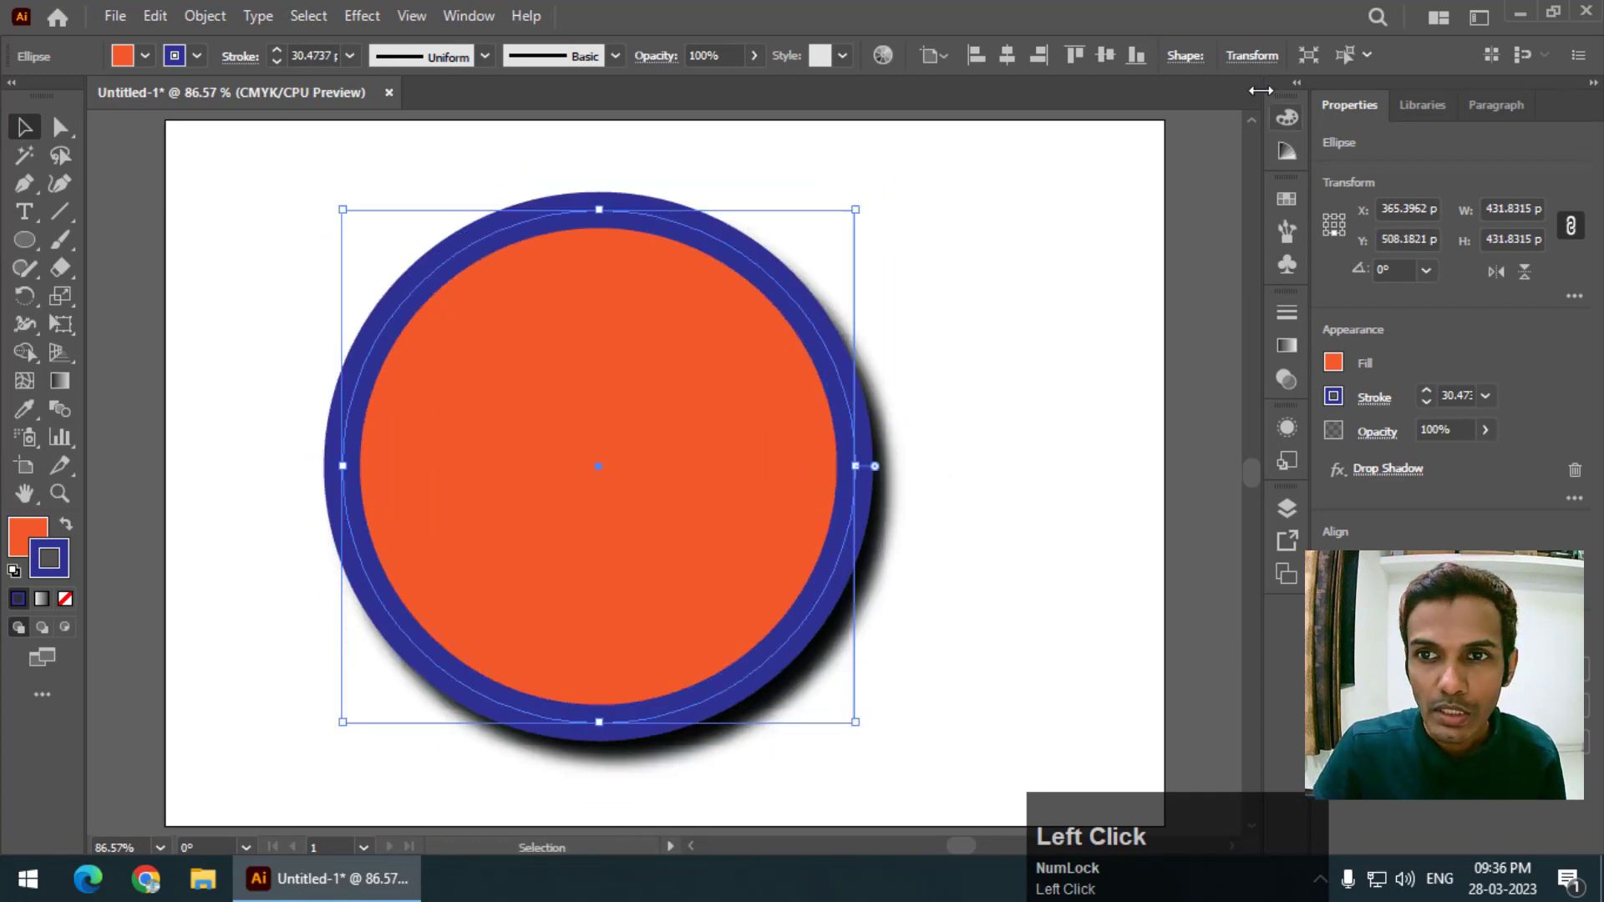
Turn off Scale Strokes & Effects, shrink the circle proportionally to about 112 pt wide, and move it up and right
left_click(1253, 57)
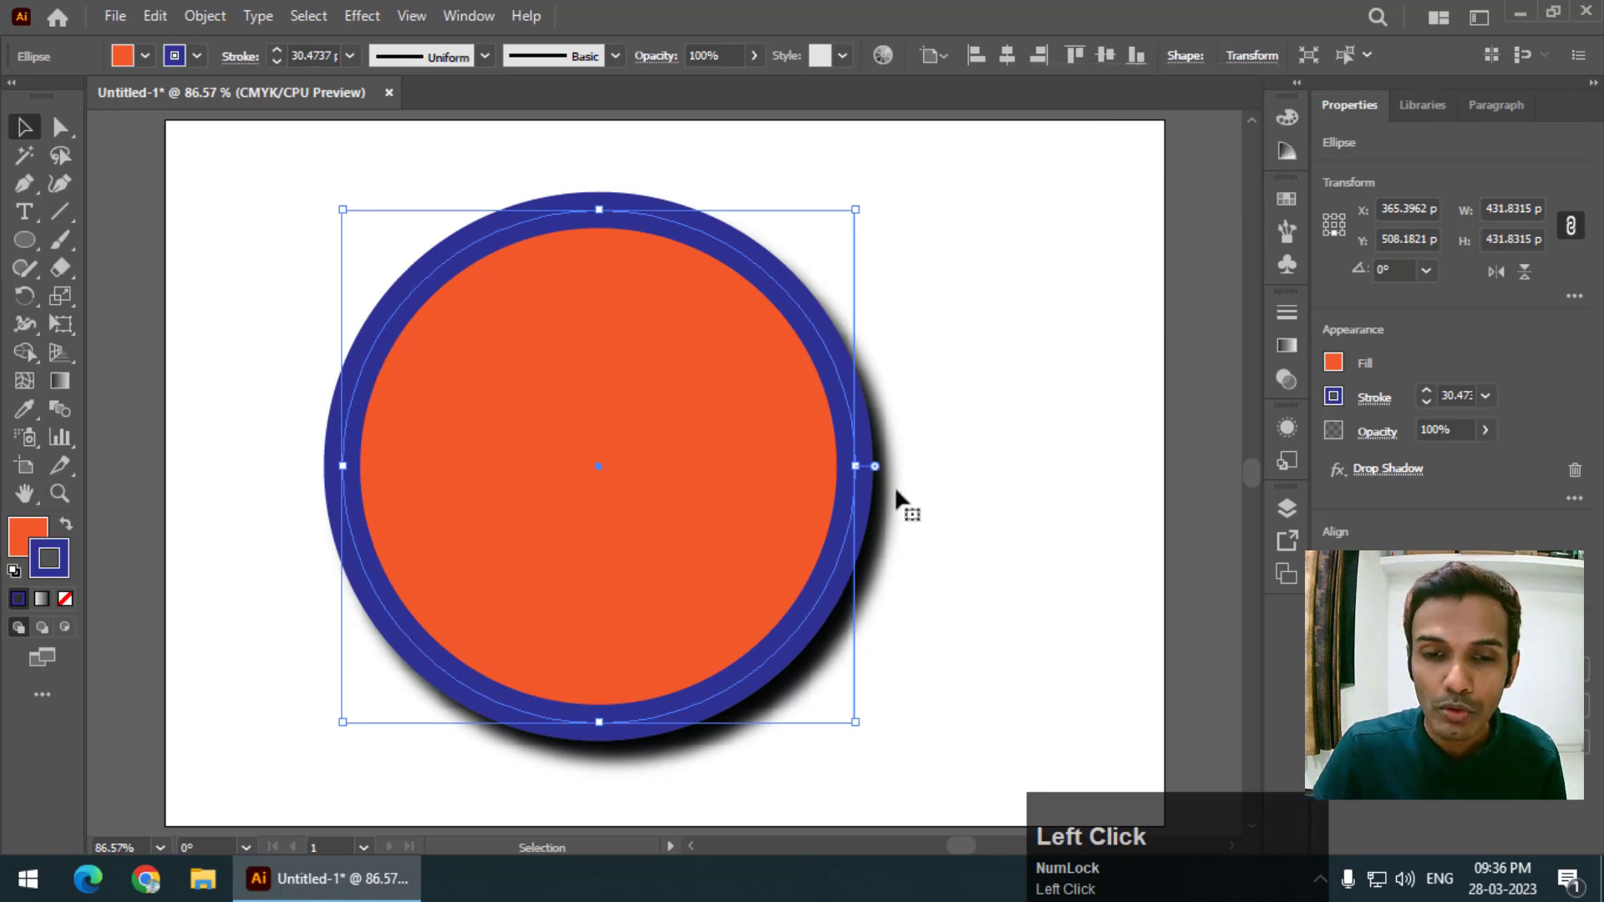
key("shift")
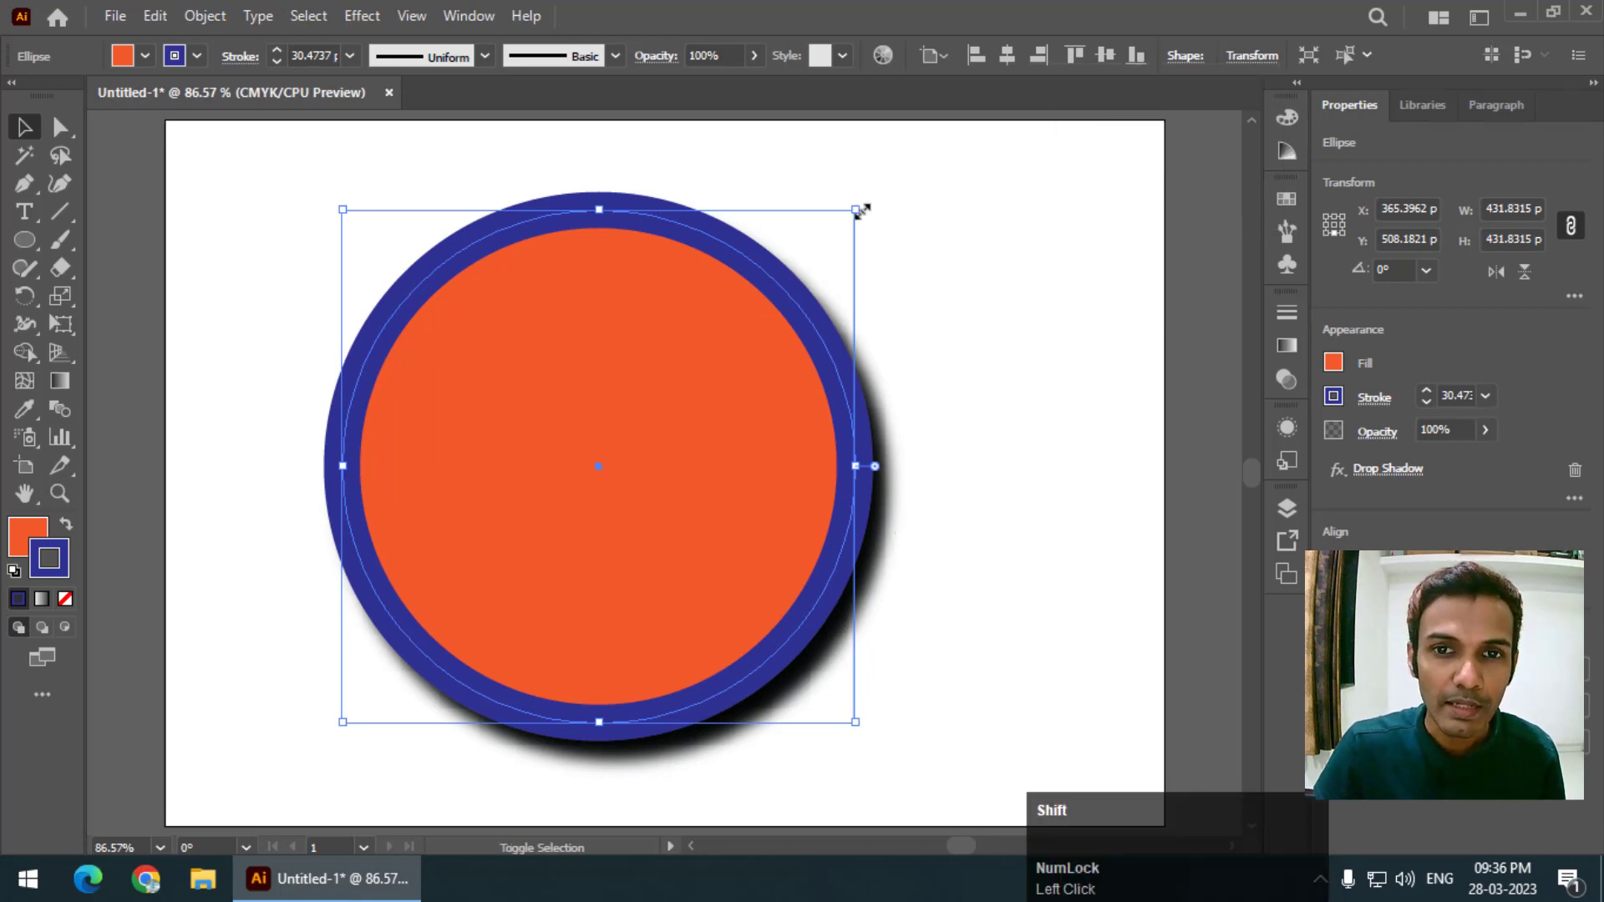
left_click_drag(861, 211, 609, 591)
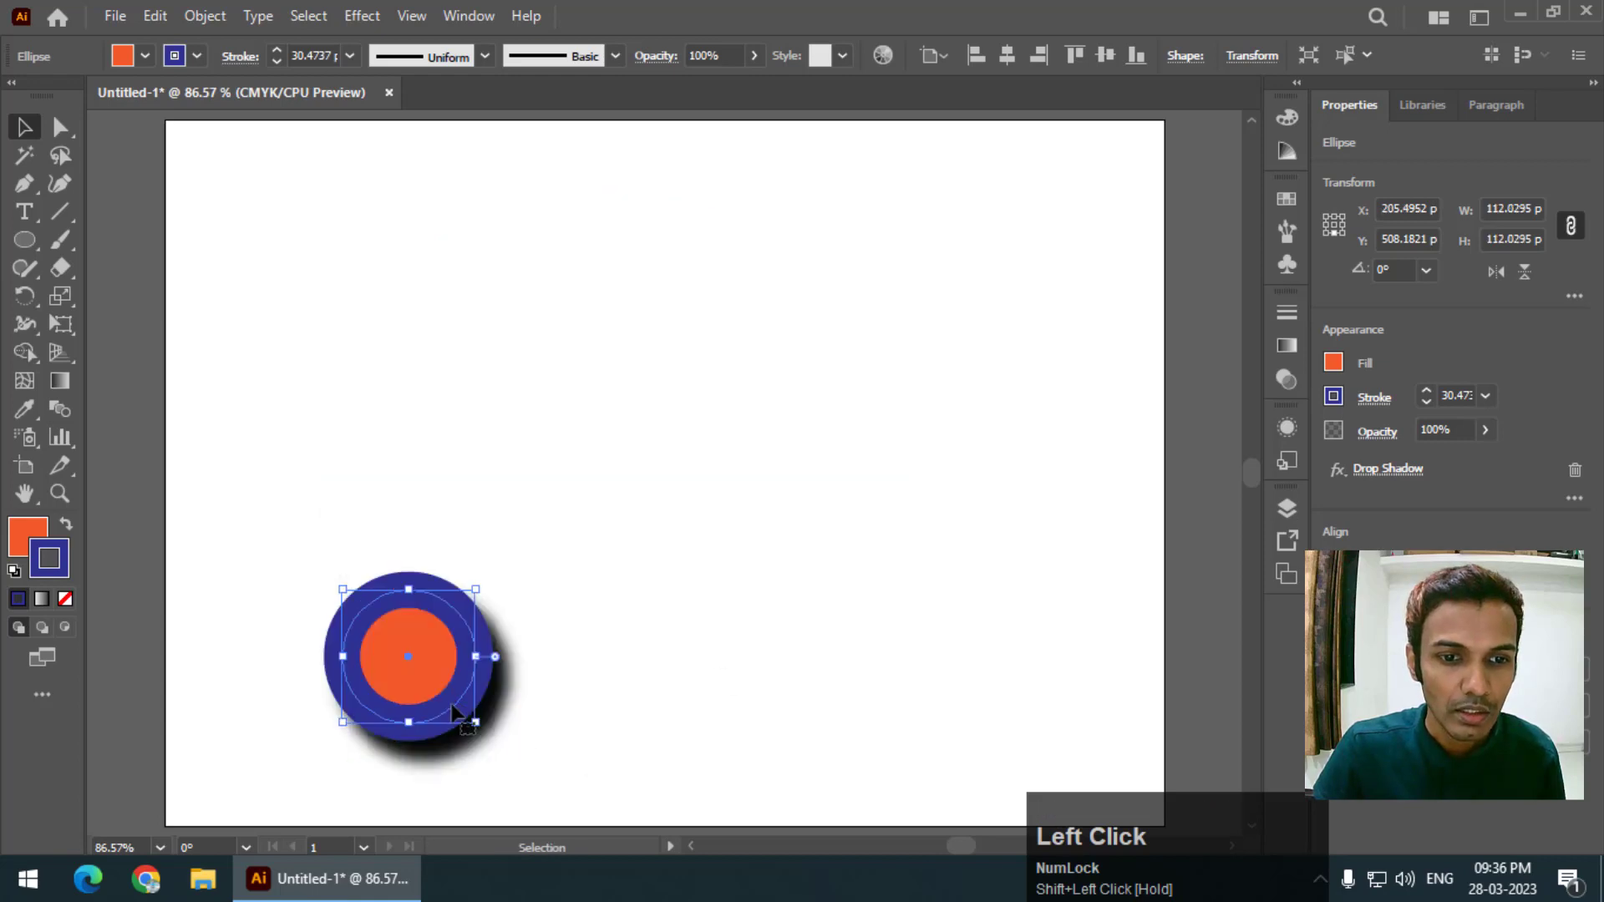
left_click_drag(507, 683, 566, 555)
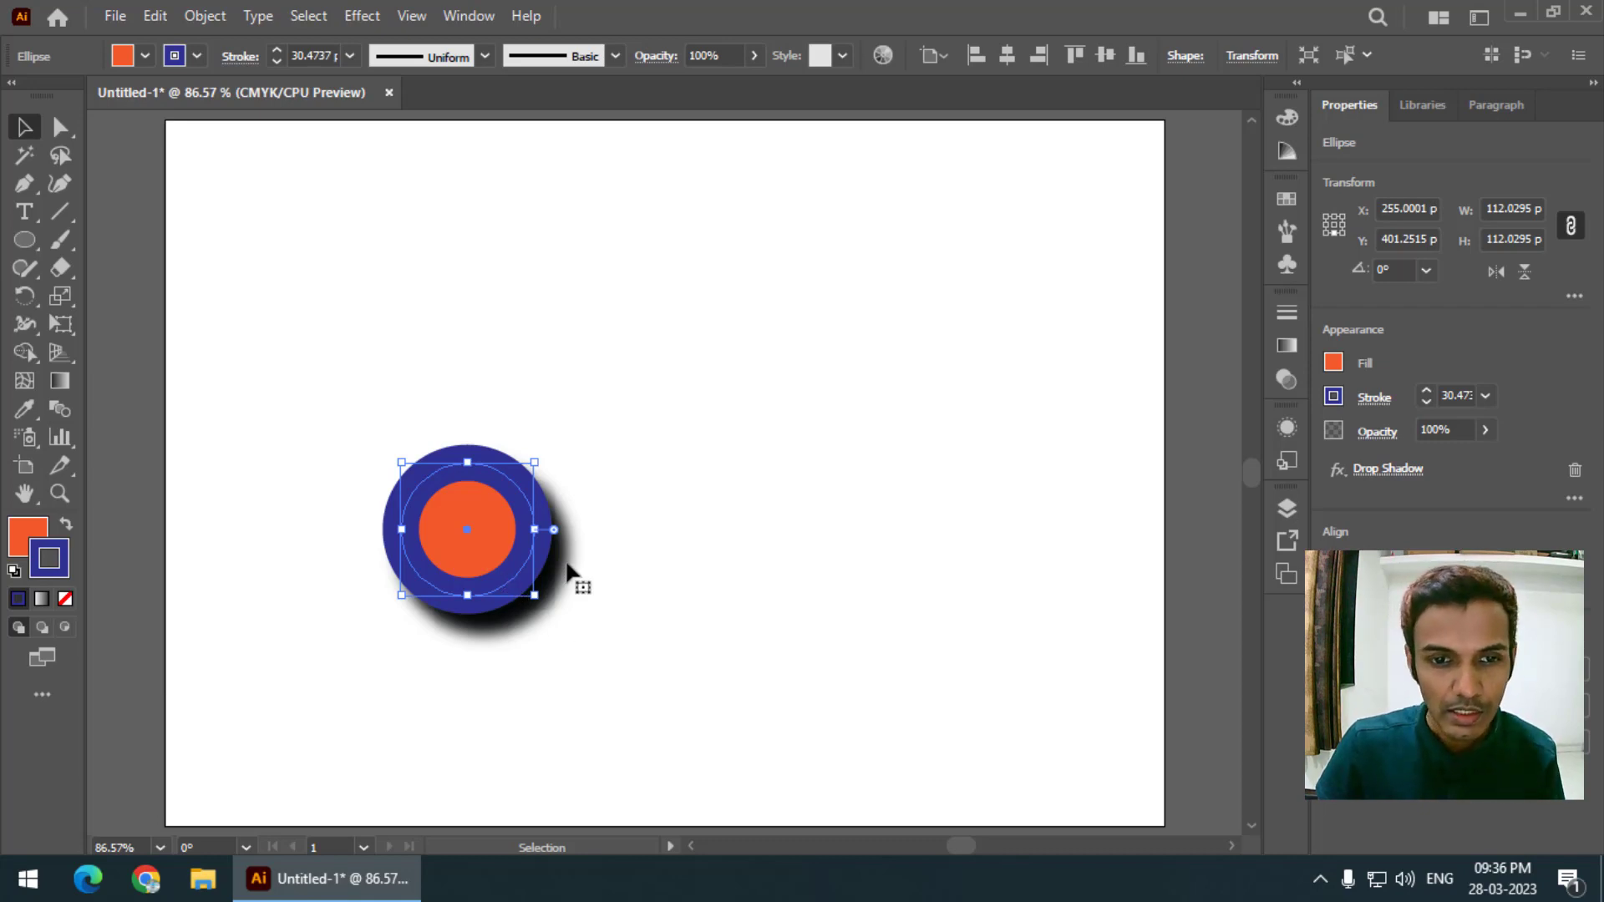
Enlarge the circle proportionally to about 365 pt wide with scaling of effects off, and reposition it on the artboard
left_click_drag(536, 457, 1024, 161)
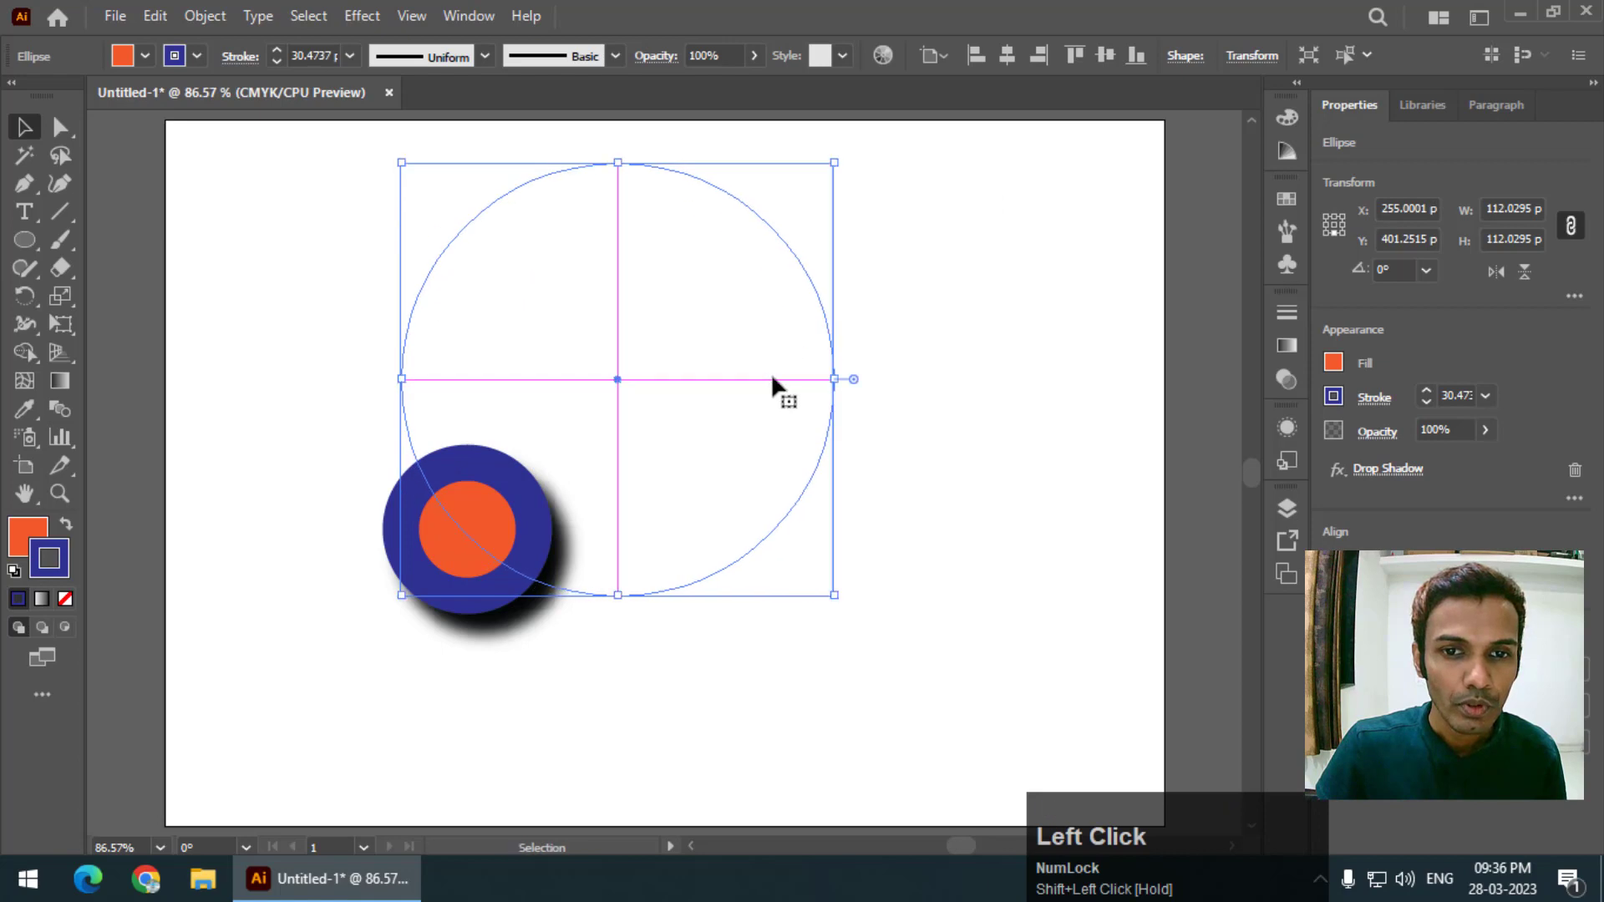
left_click_drag(735, 349, 664, 509)
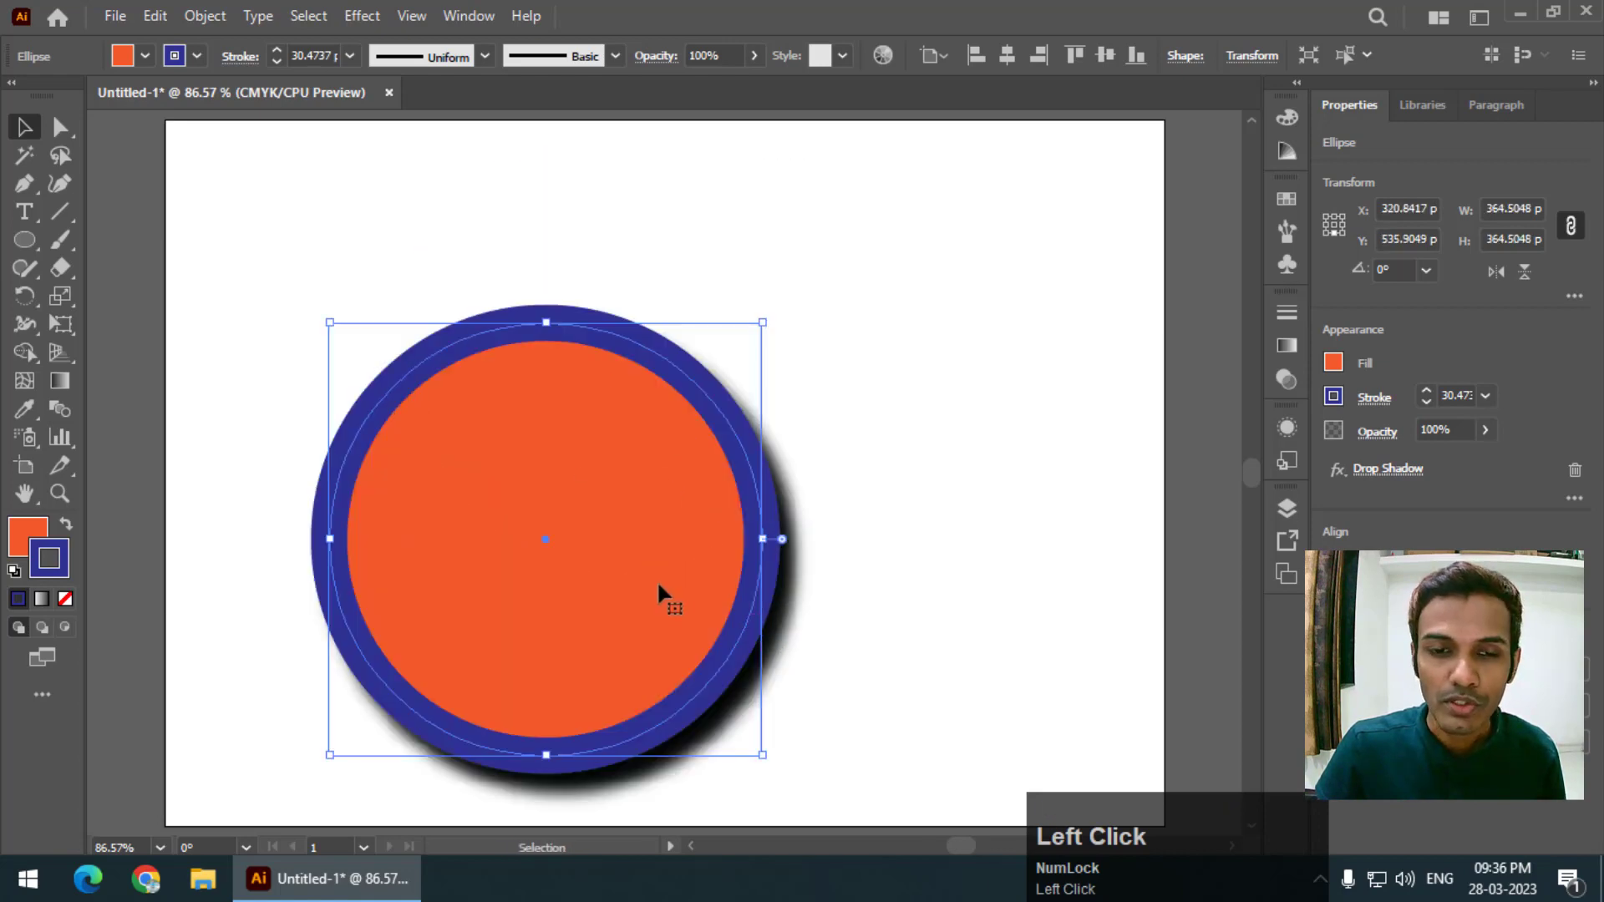
left_click_drag(659, 594, 739, 489)
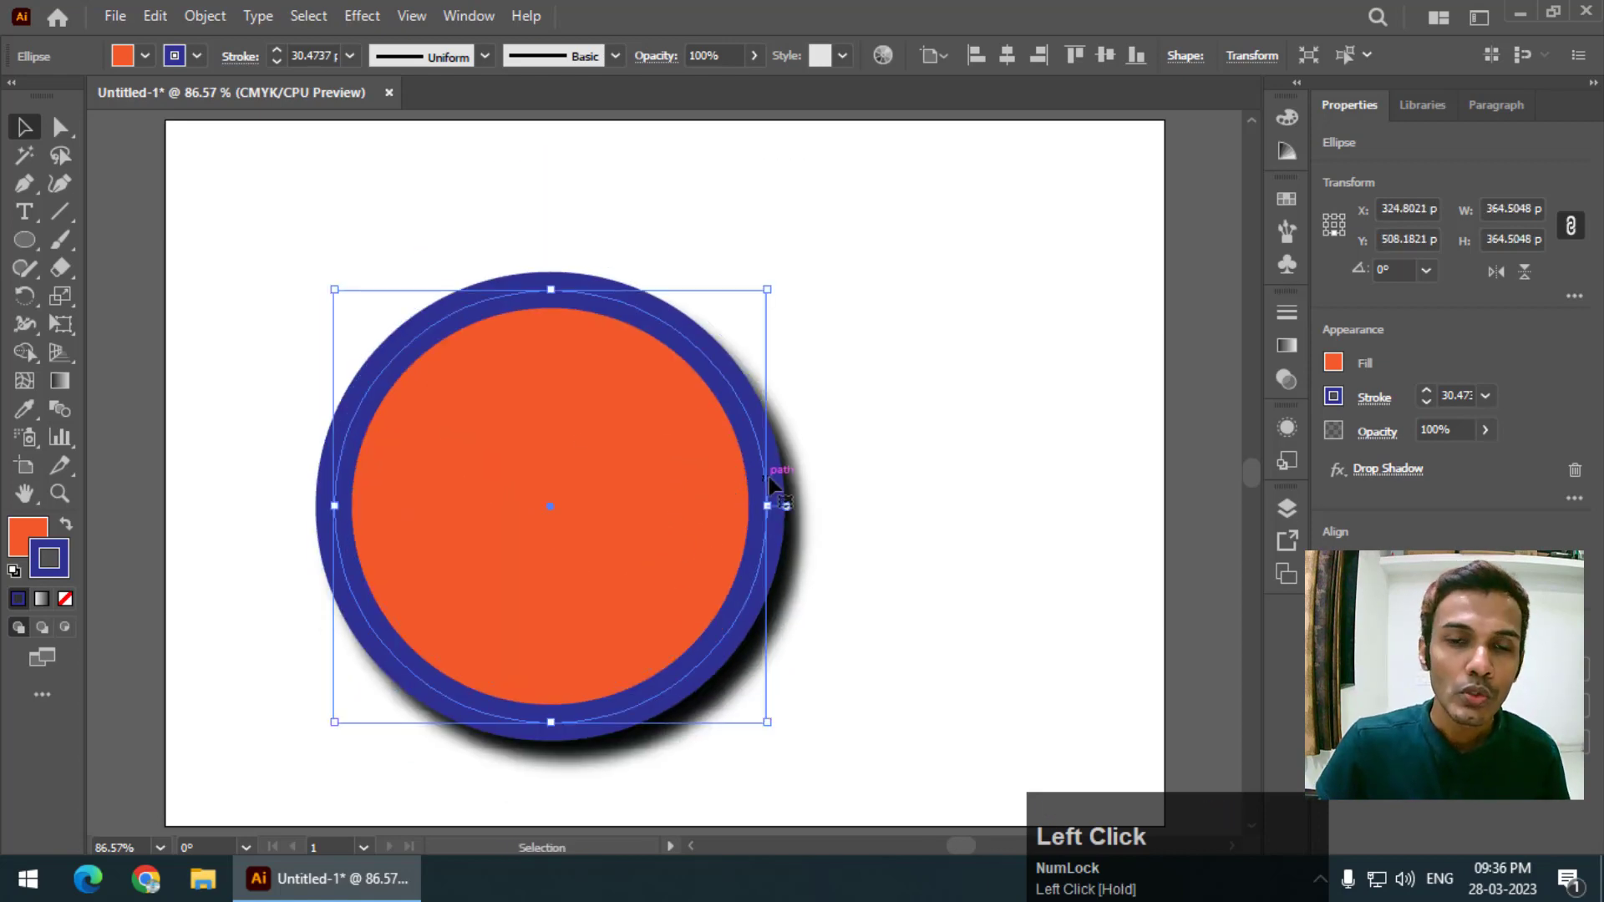
Turn Scale Strokes & Effects back on and resize the circle proportionally so its stroke weight becomes about 32.5 pt
left_click(1252, 56)
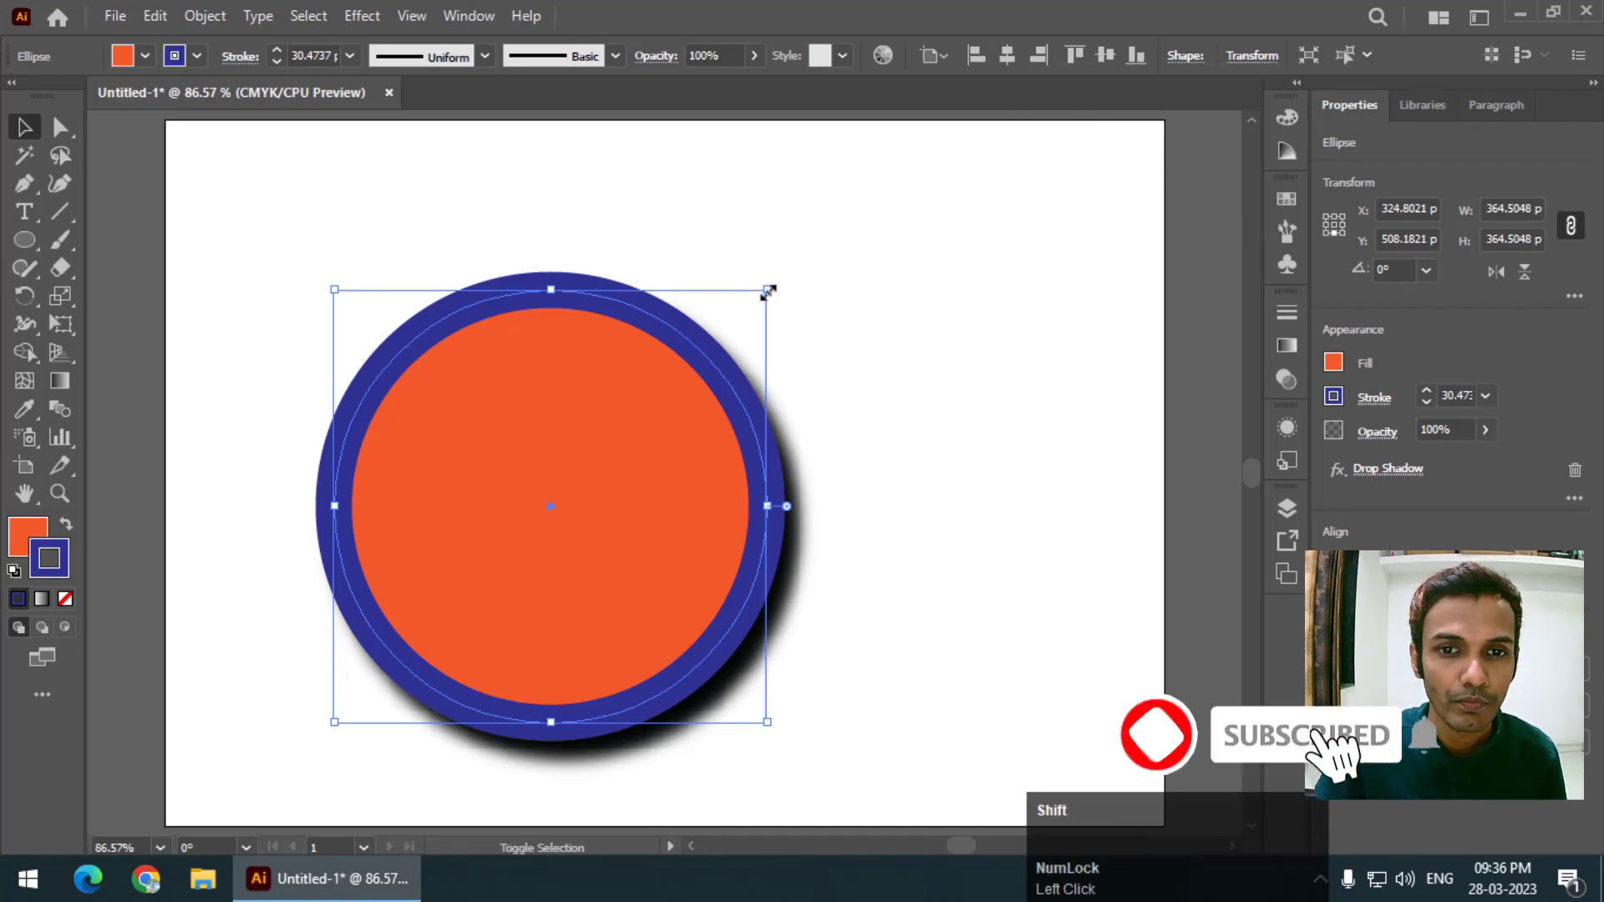
mouse_move(767, 289)
left_mouse_down()
mouse_move(544, 547)
mouse_move(504, 553)
mouse_move(885, 254)
mouse_move(838, 222)
mouse_move(761, 334)
mouse_move(727, 340)
mouse_move(835, 263)
left_mouse_up()
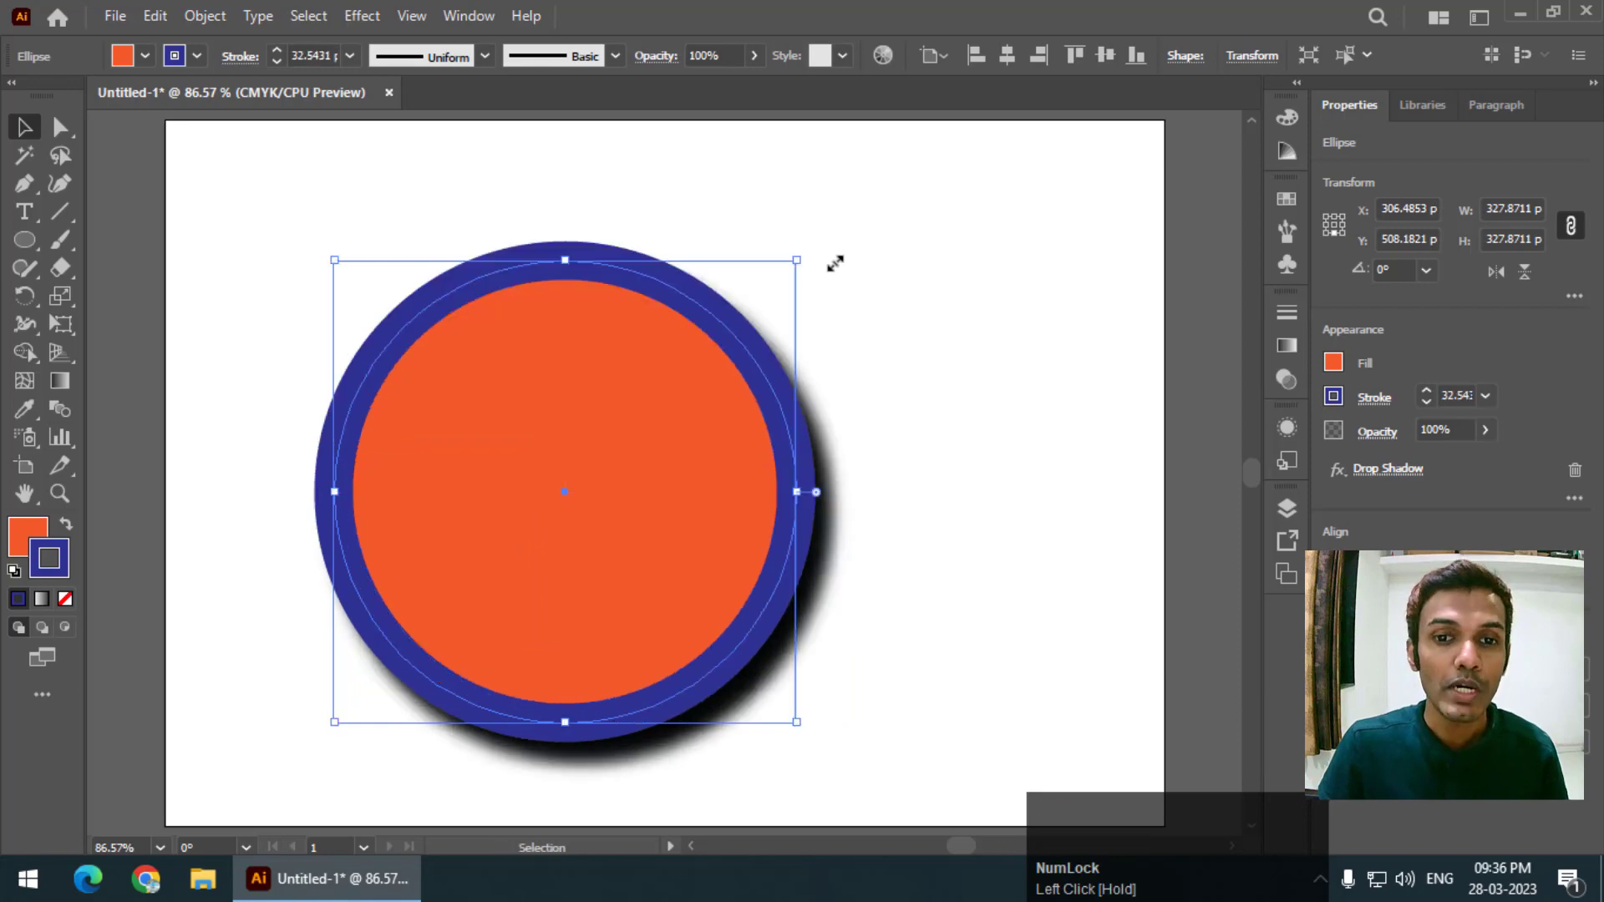